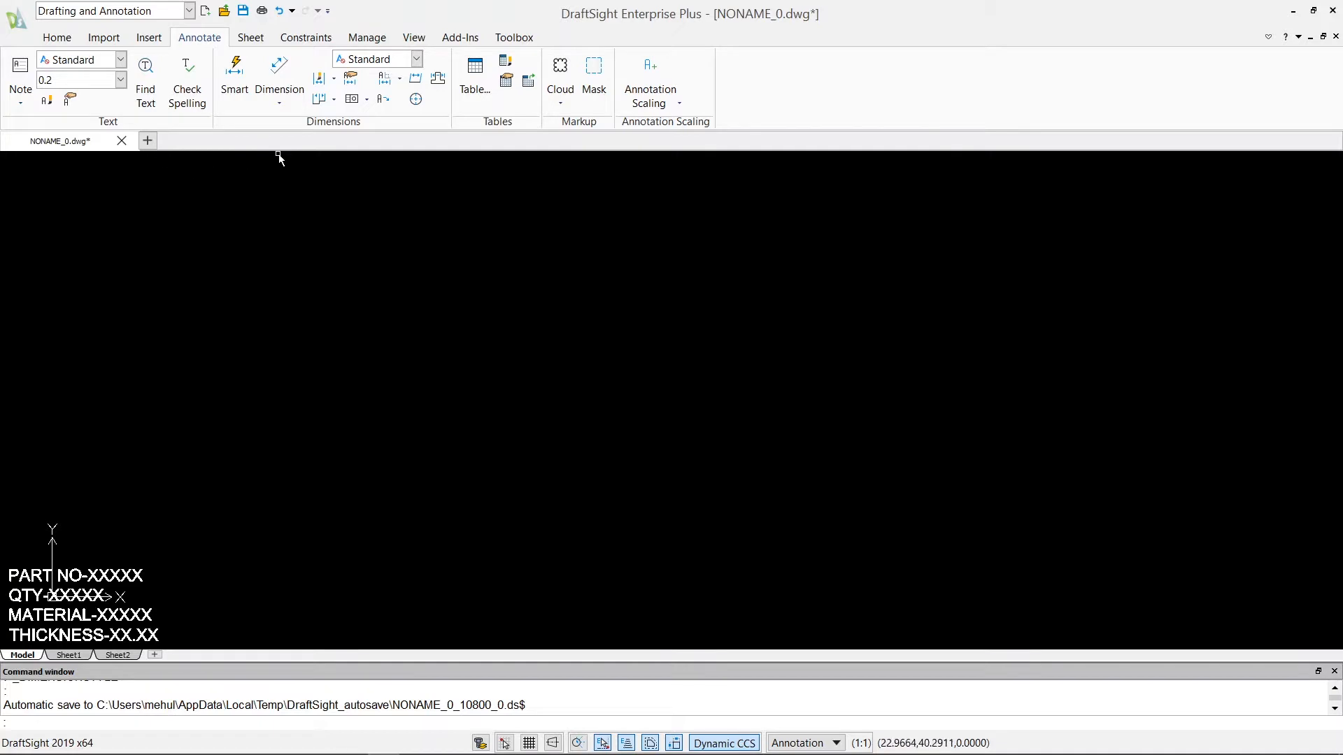
# Open the dimension style options and examine the Behavior, Display and Points sections of the drawing settings.
pyautogui.moveTo(78, 577); pyautogui.dragTo(89, 560, button='middle')
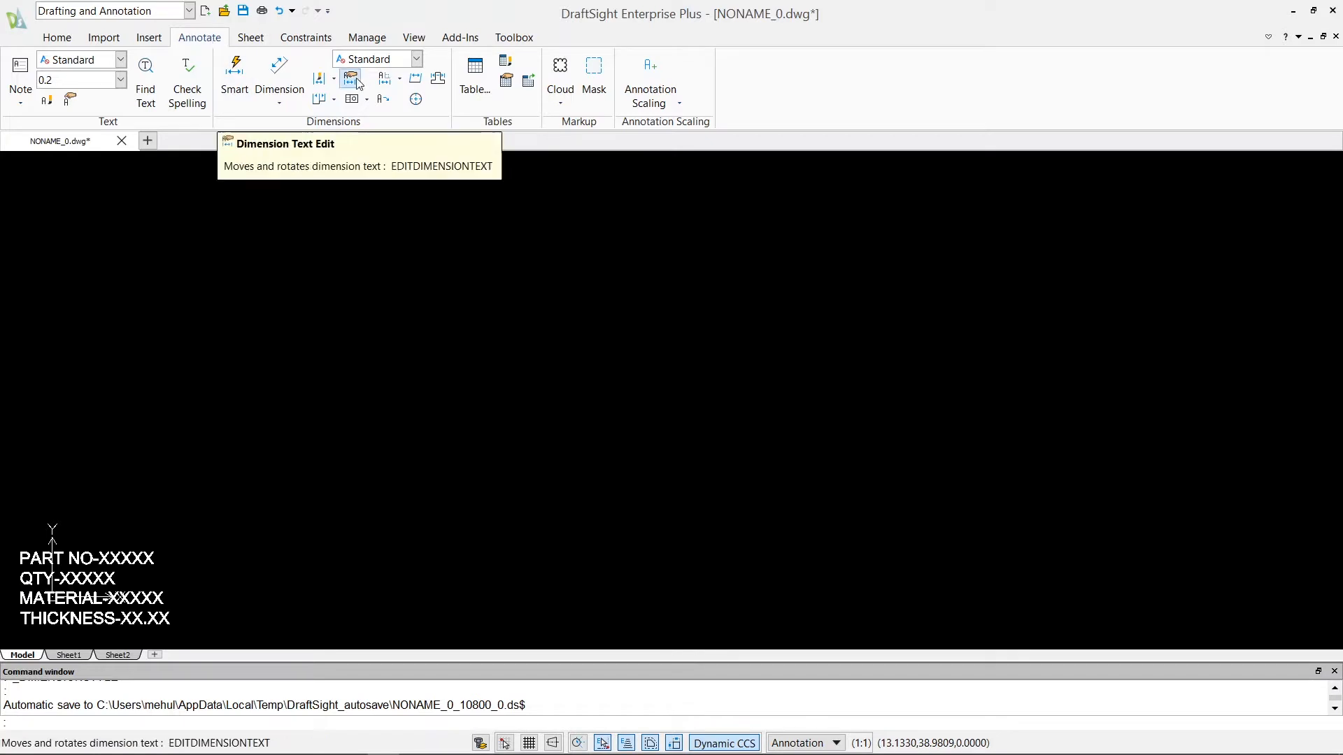
pyautogui.click(320, 81)
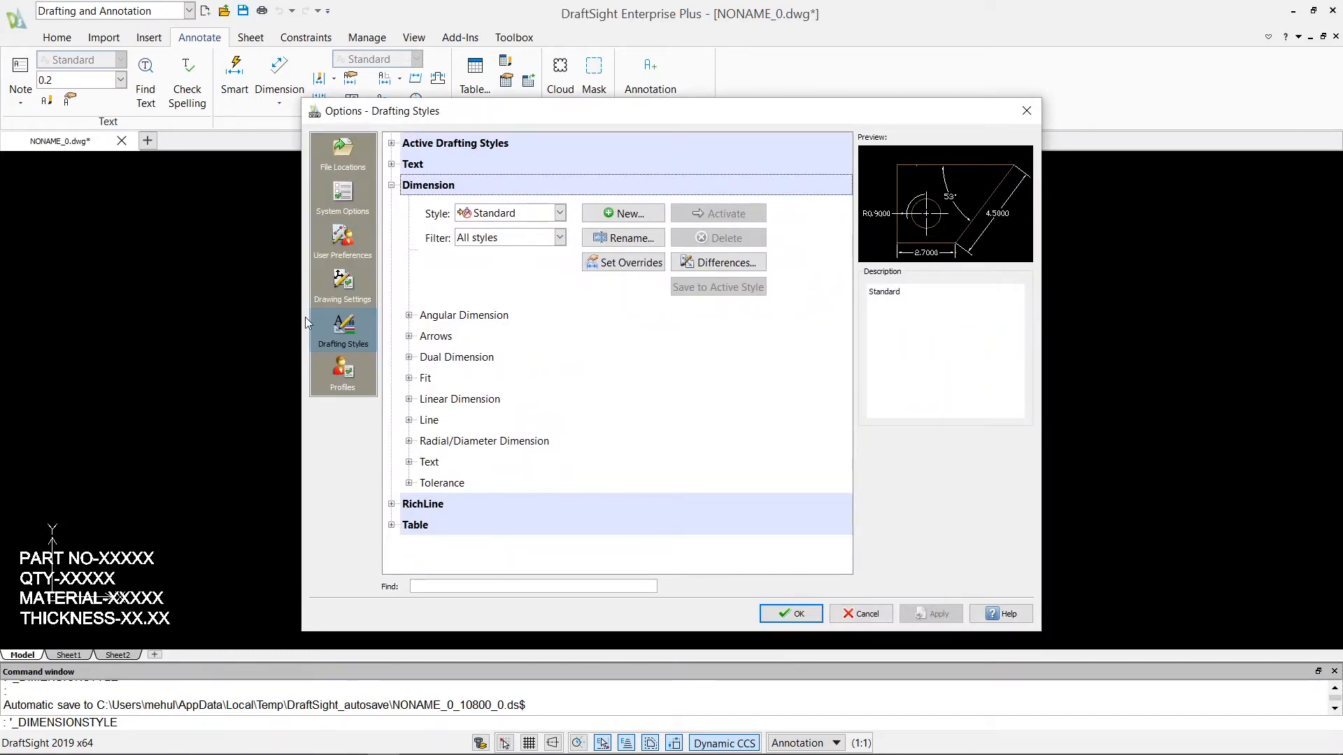
pyautogui.click(342, 287)
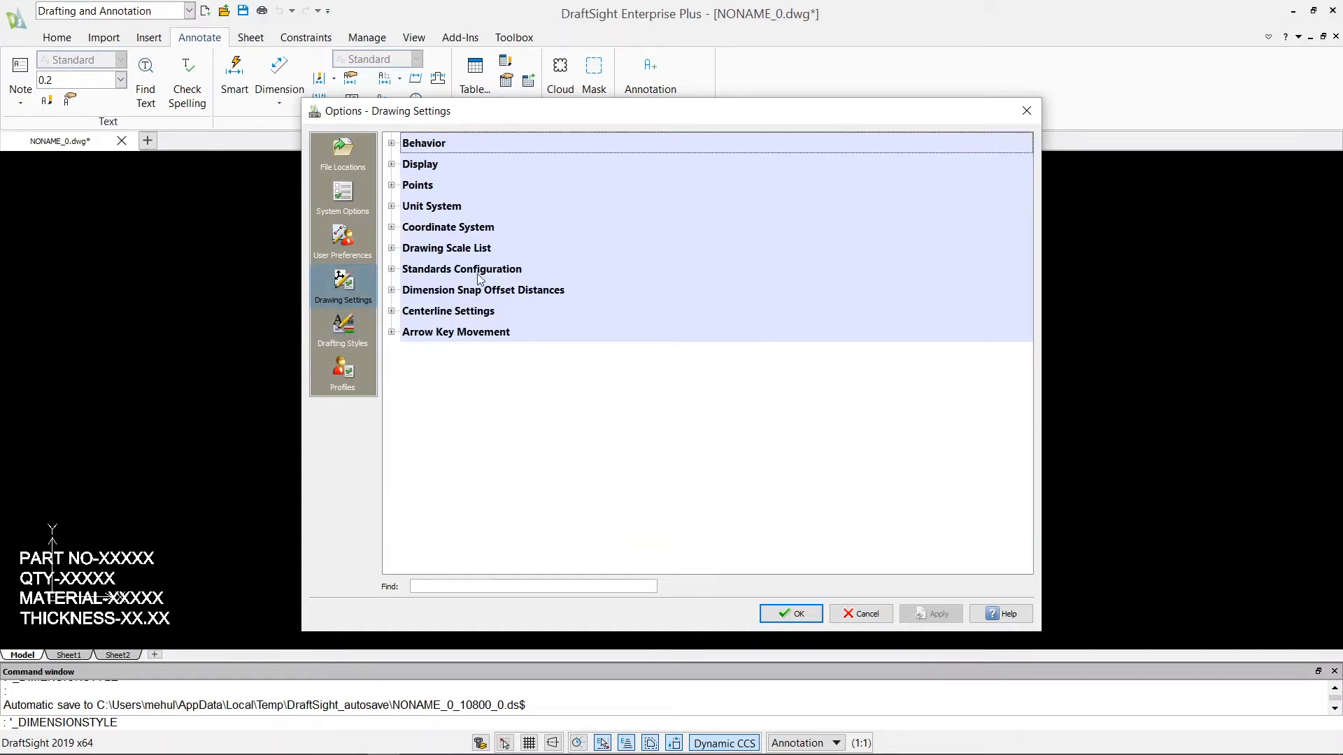
pyautogui.click(392, 144)
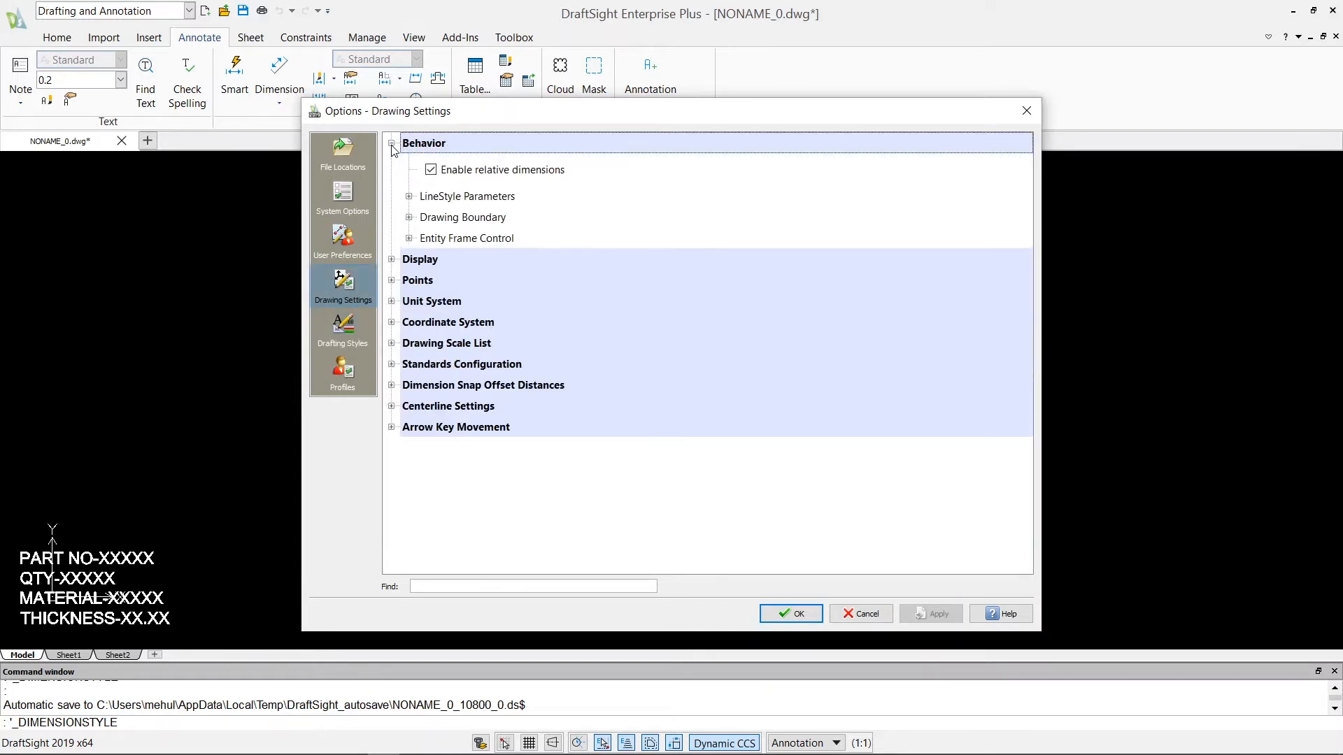
pyautogui.click(392, 260)
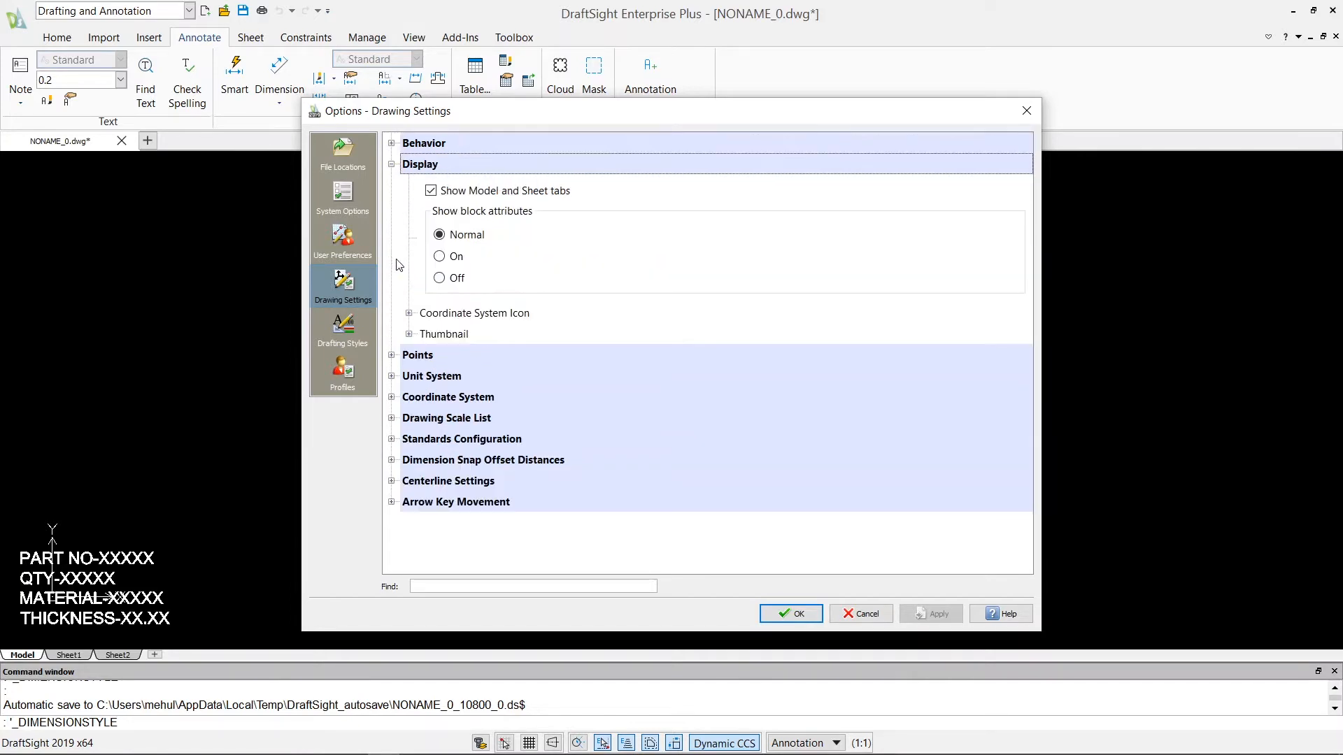
pyautogui.click(392, 355)
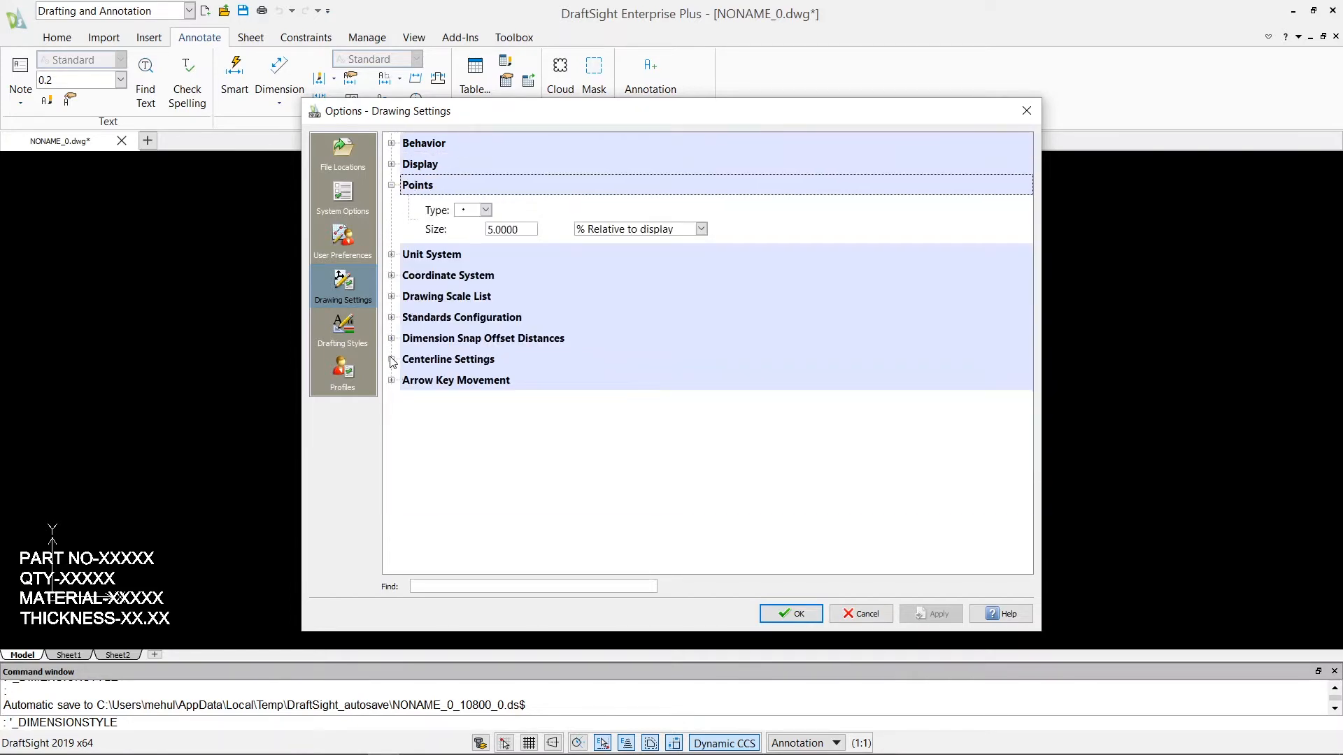
# Examine the Unit System drawing settings and the choices offered for the block units format.
pyautogui.click(392, 255)
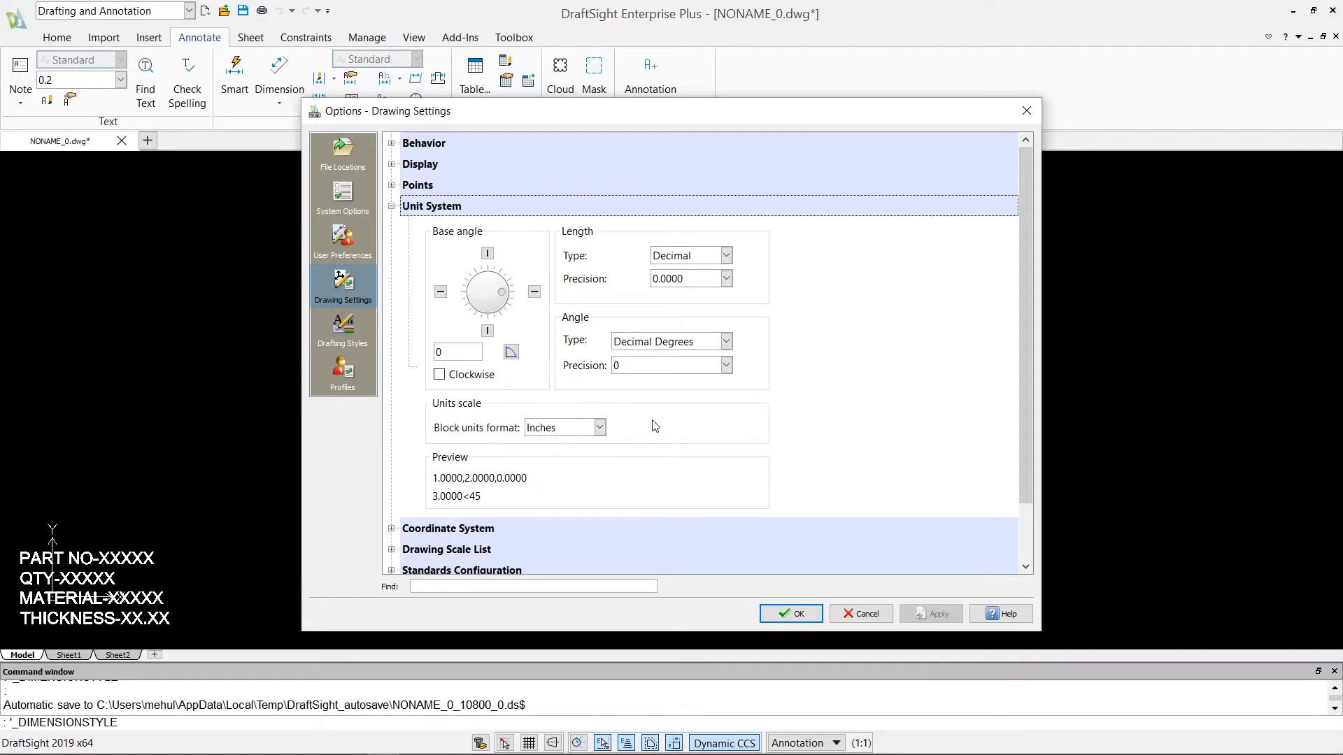
pyautogui.click(599, 427)
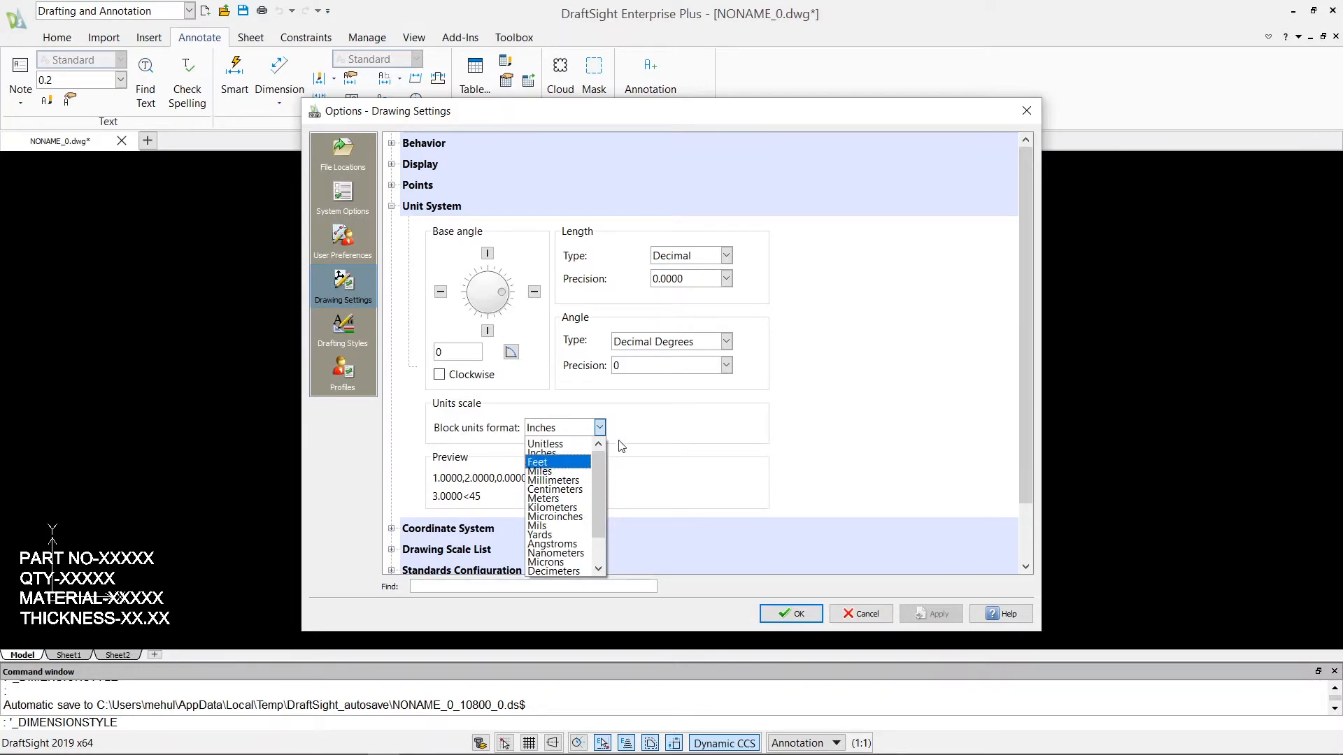
pyautogui.click(600, 427)
# Examine the Coordinate System settings: the Named and Defaults systems with their Relative to choices, and the Options.
pyautogui.scroll(-1, 388, 489)
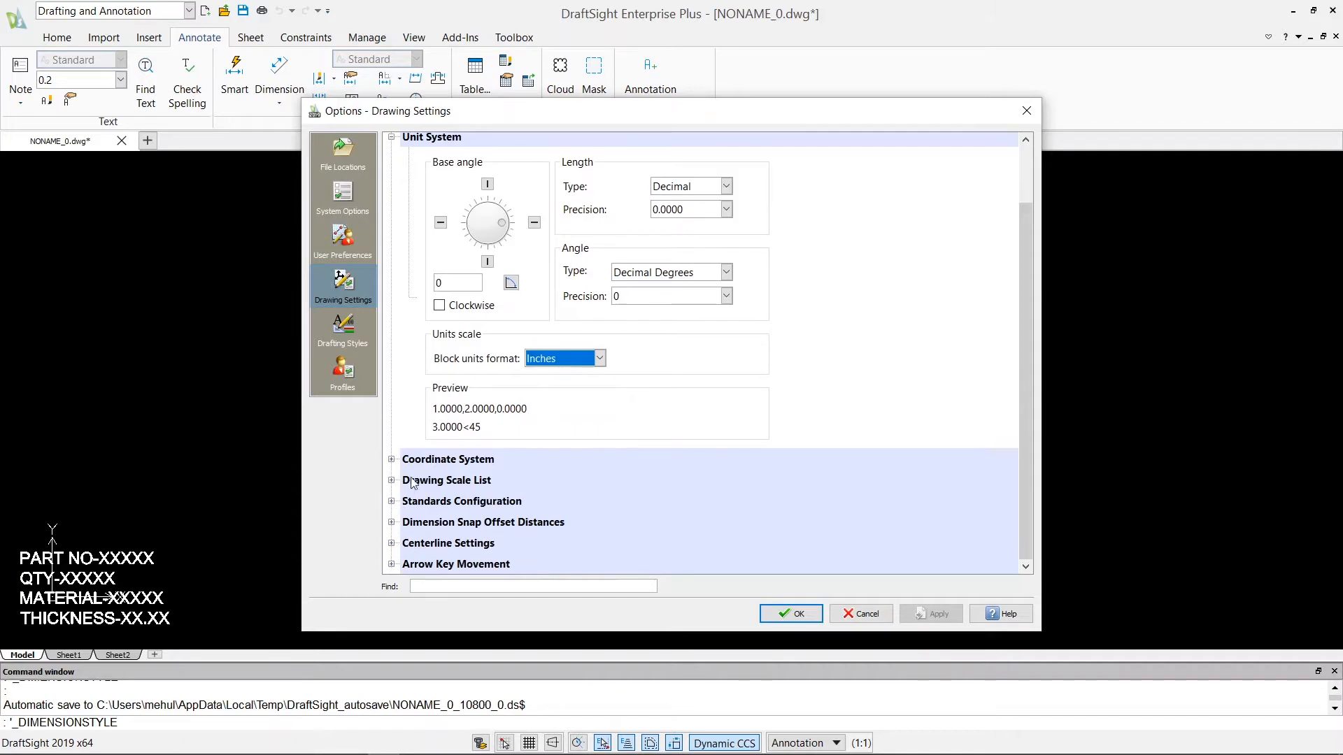
pyautogui.click(391, 460)
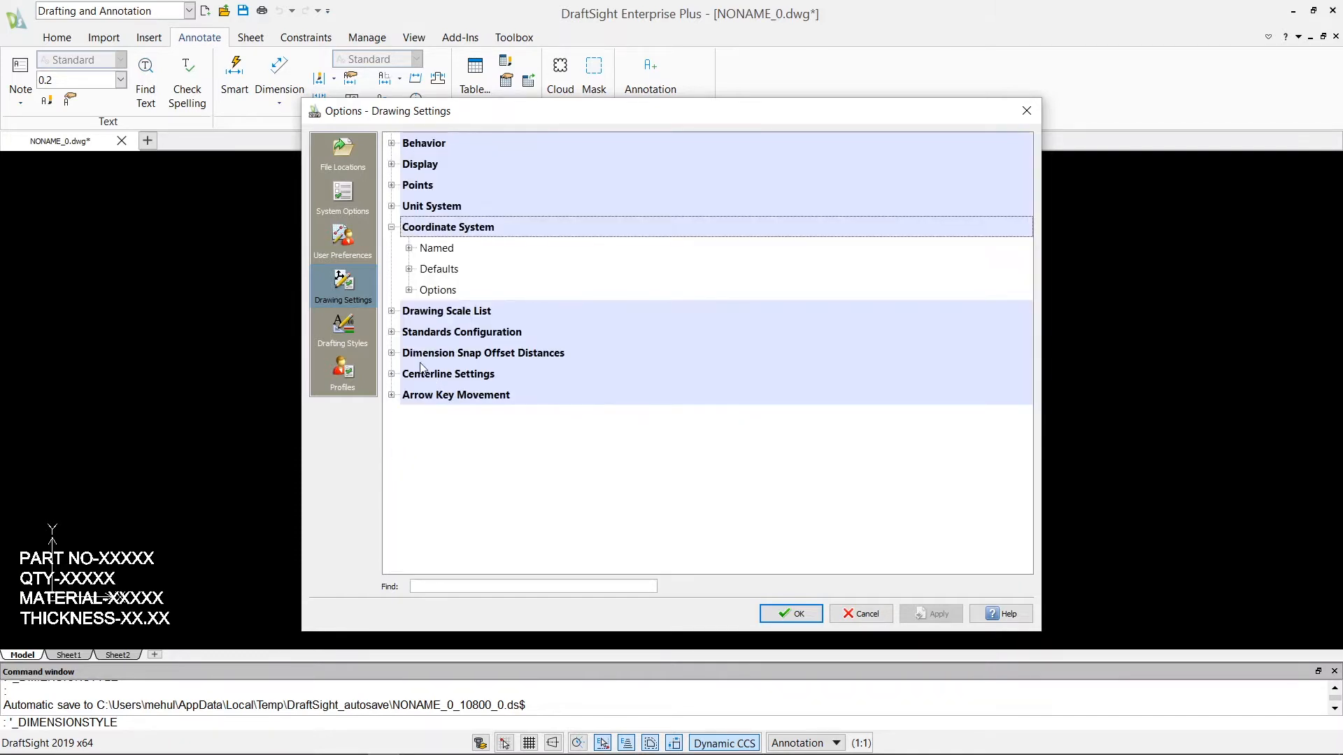
pyautogui.click(409, 268)
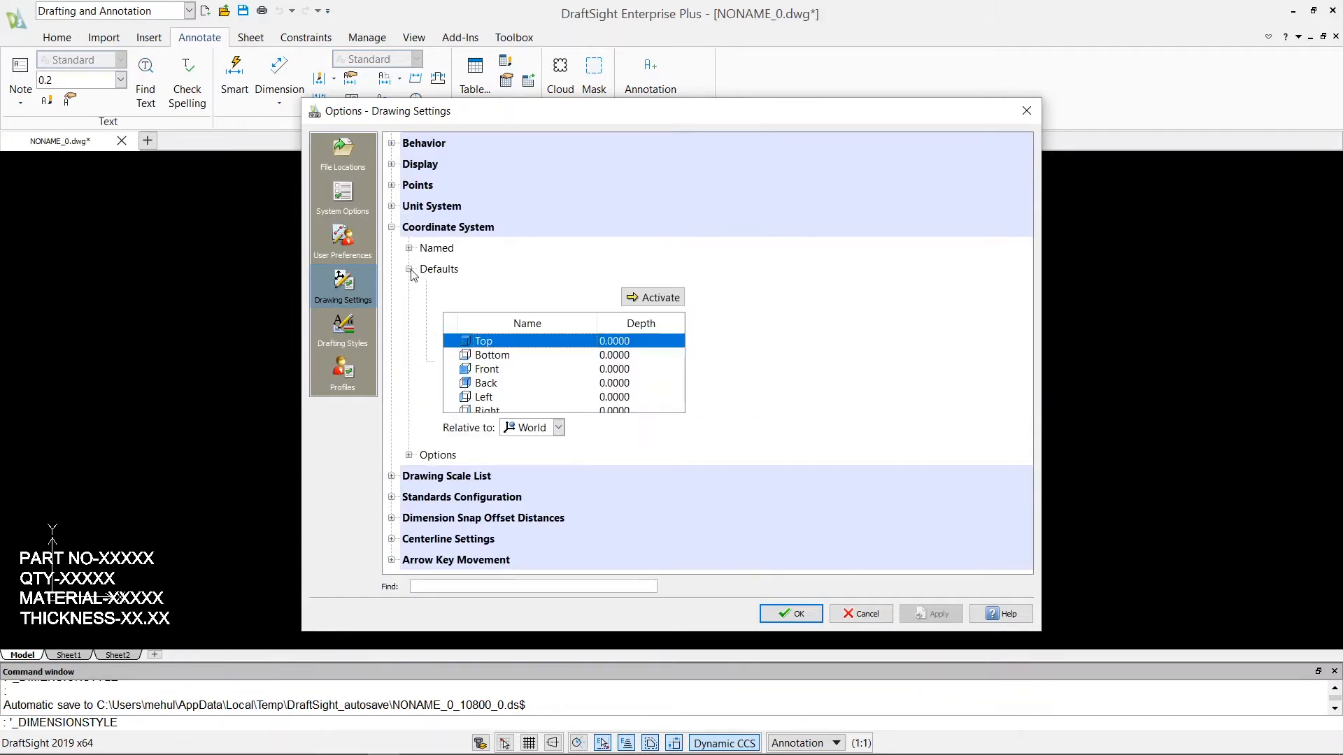
pyautogui.click(409, 248)
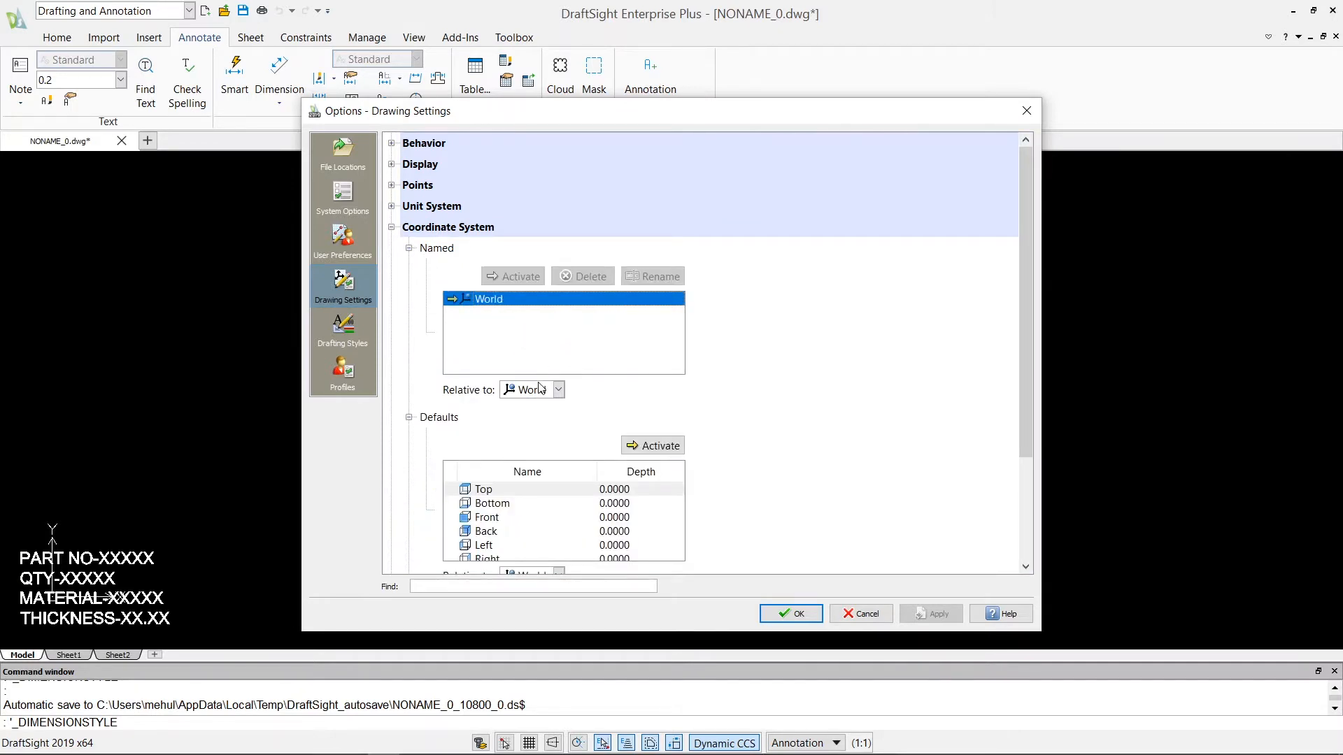
pyautogui.click(558, 390)
pyautogui.click(557, 390)
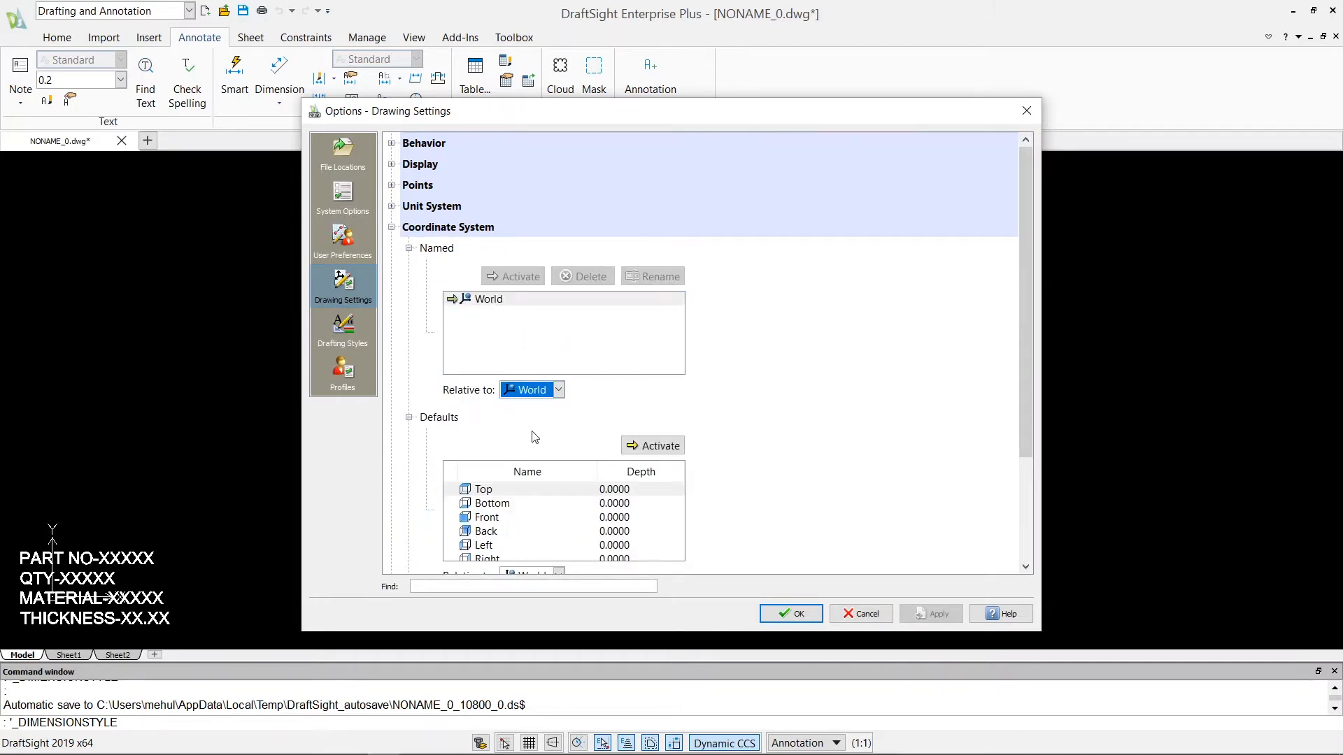
pyautogui.scroll(-5, 533, 434)
pyautogui.click(558, 432)
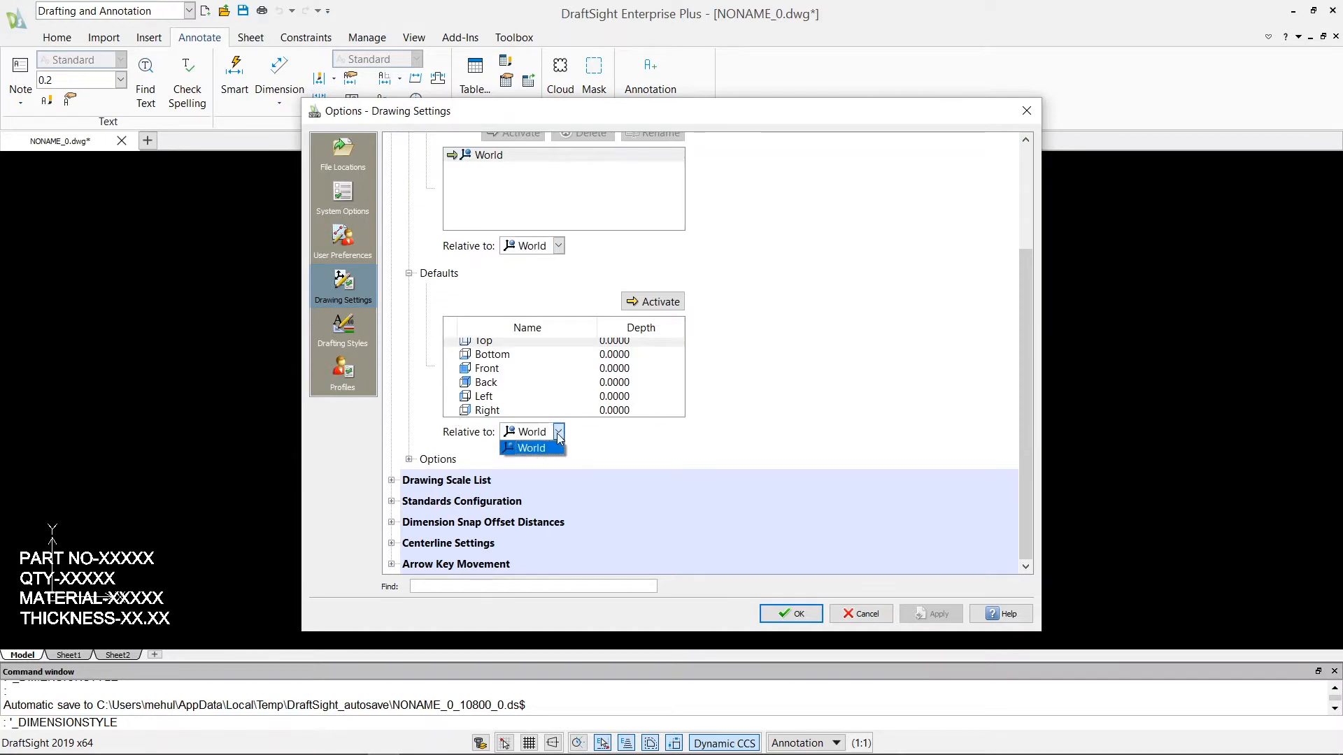
pyautogui.click(562, 434)
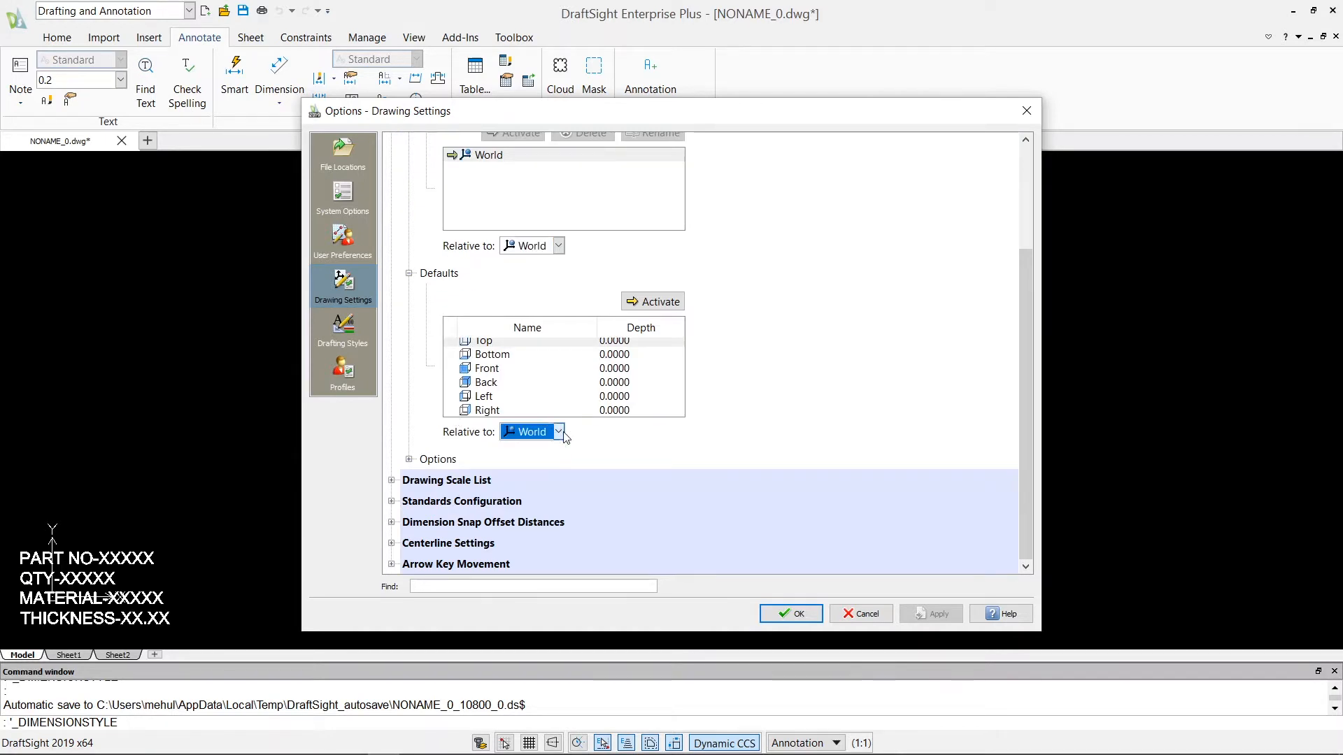
pyautogui.click(409, 460)
pyautogui.scroll(-1, 446, 463)
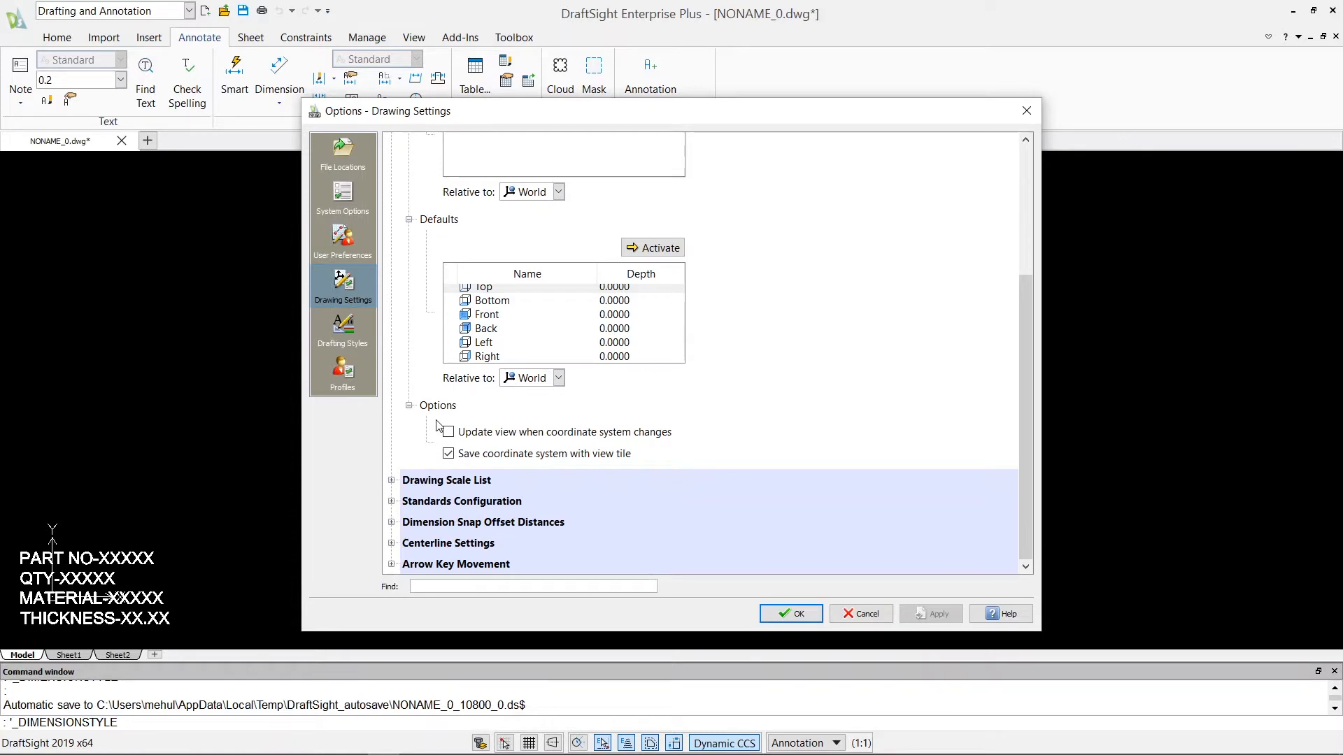
pyautogui.scroll(3, 506, 363)
# Look through the entire Drawing Scale List, from the metric ratios to the feet-and-inch scales.
pyautogui.scroll(-3, 490, 370)
pyautogui.click(395, 481)
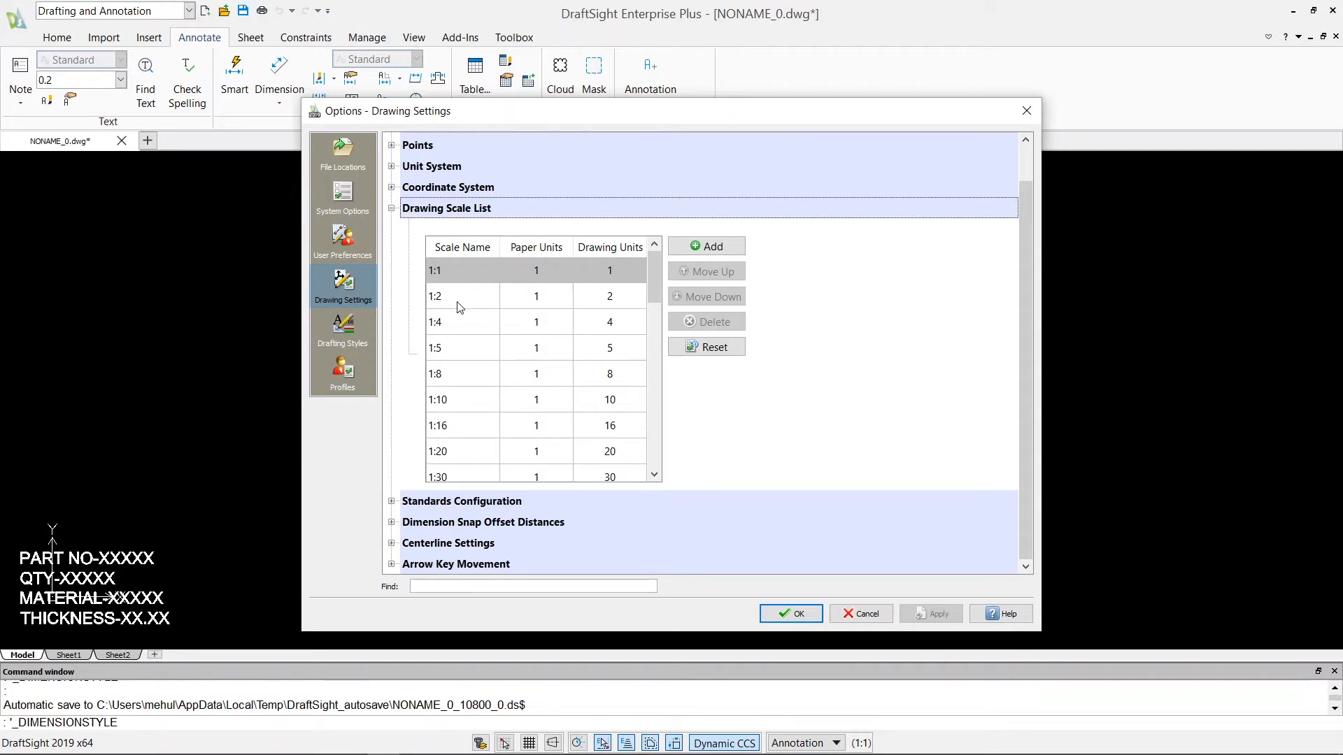
pyautogui.scroll(-6, 487, 348)
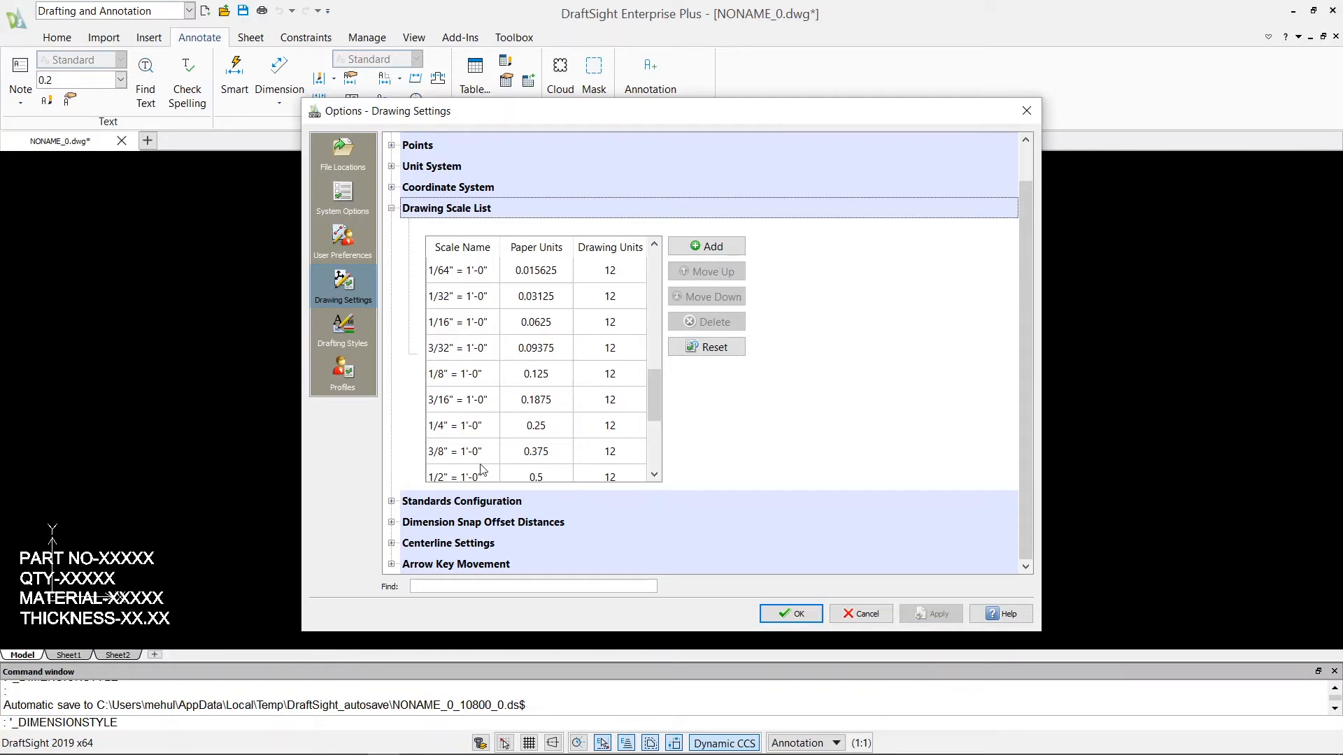
pyautogui.scroll(-1, 495, 452)
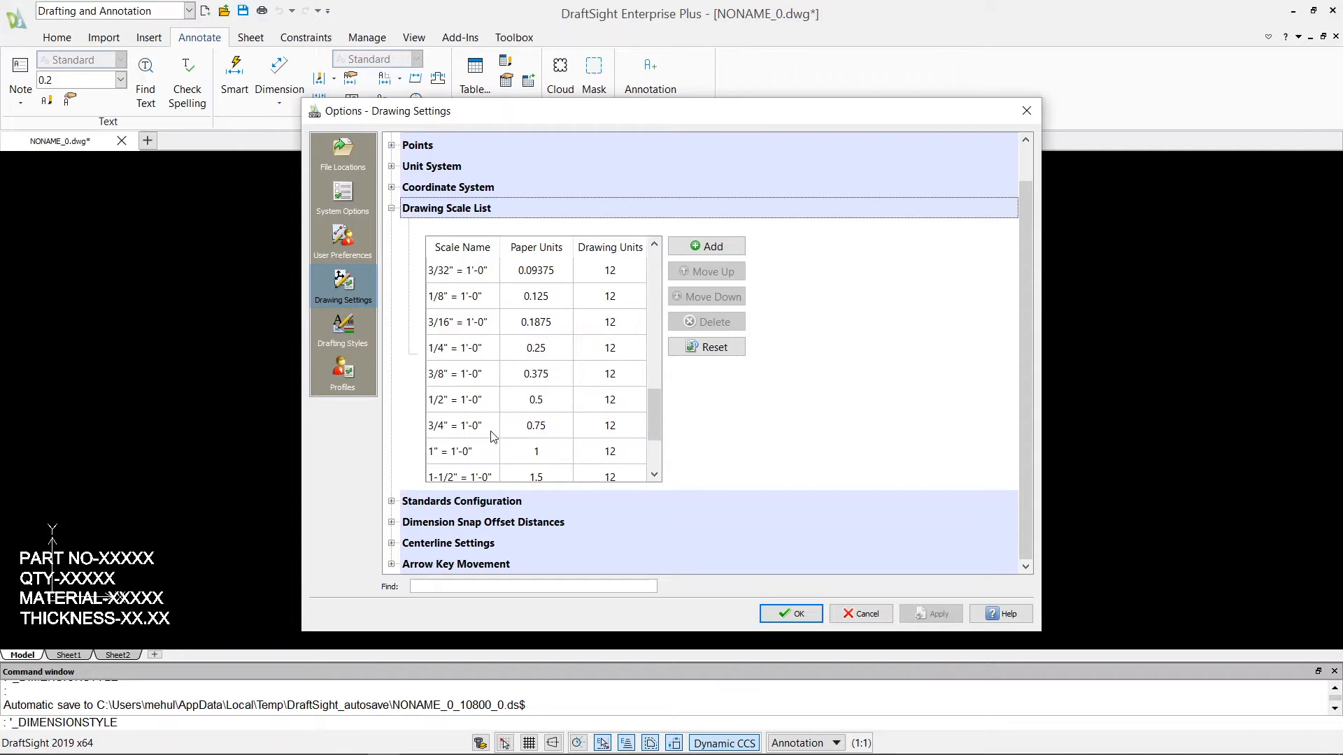
pyautogui.scroll(-1, 453, 482)
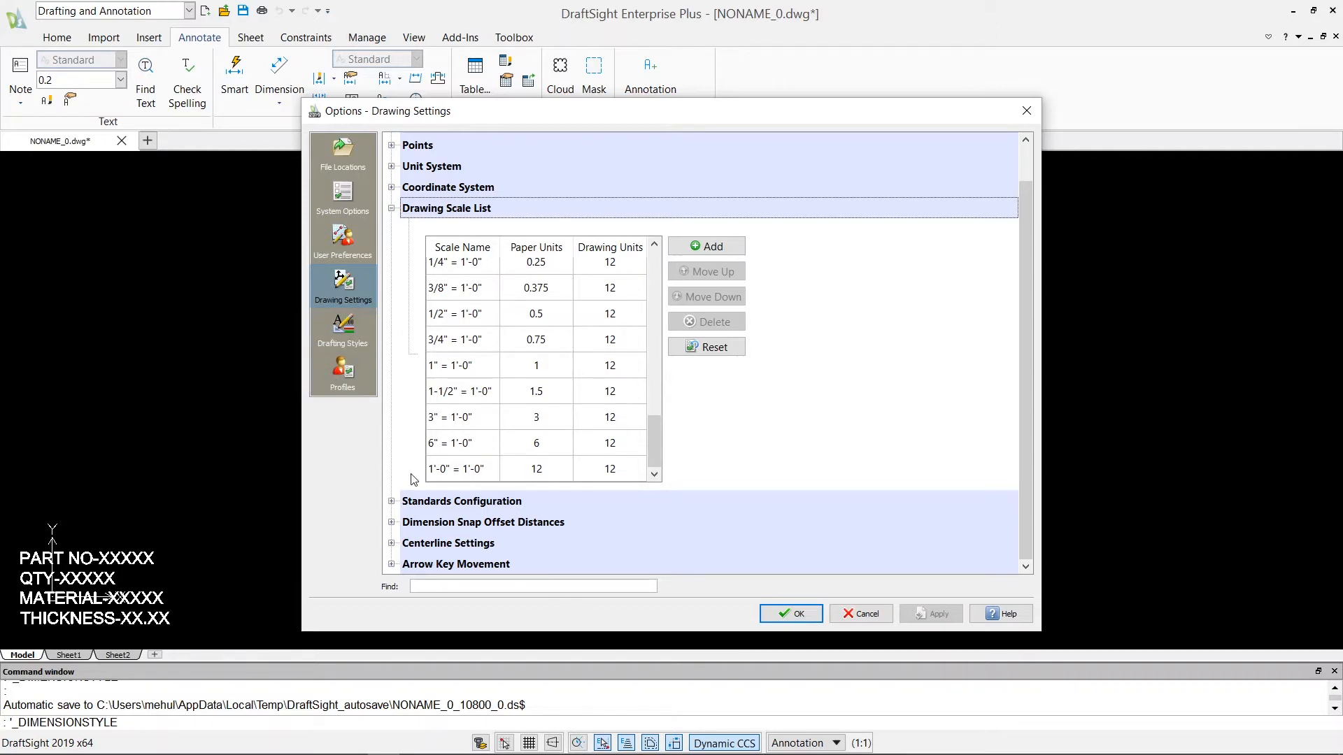
# Examine the Standards Configuration, Centerline Settings and Arrow Key Movement sections of the drawing settings.
pyautogui.click(392, 502)
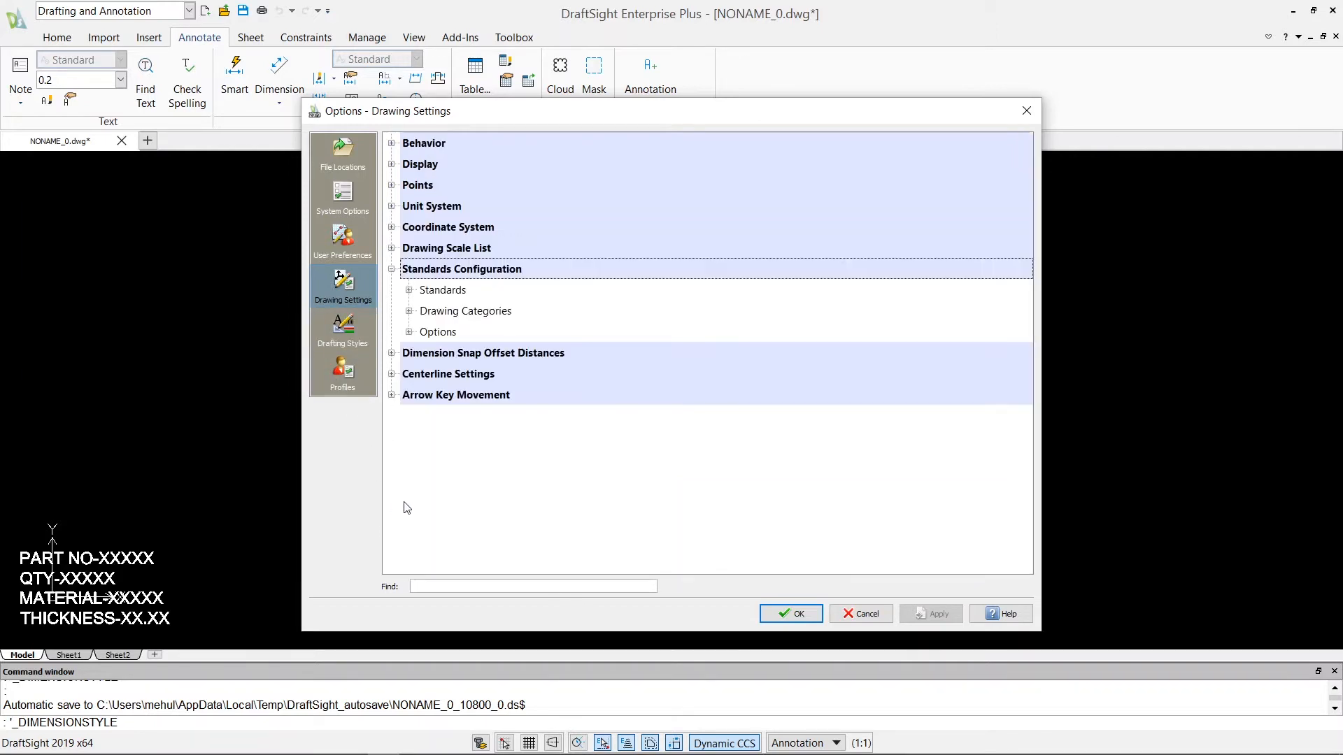
pyautogui.click(409, 311)
pyautogui.click(409, 312)
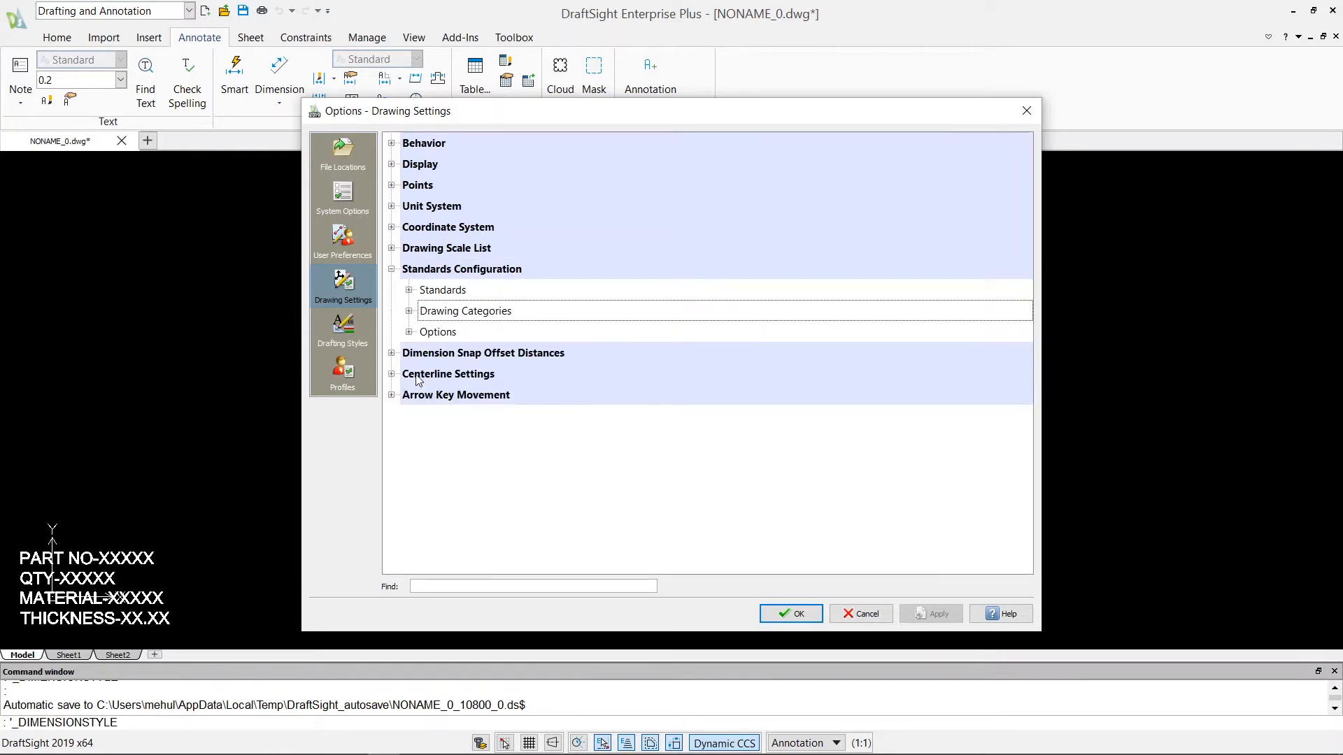
pyautogui.click(402, 373)
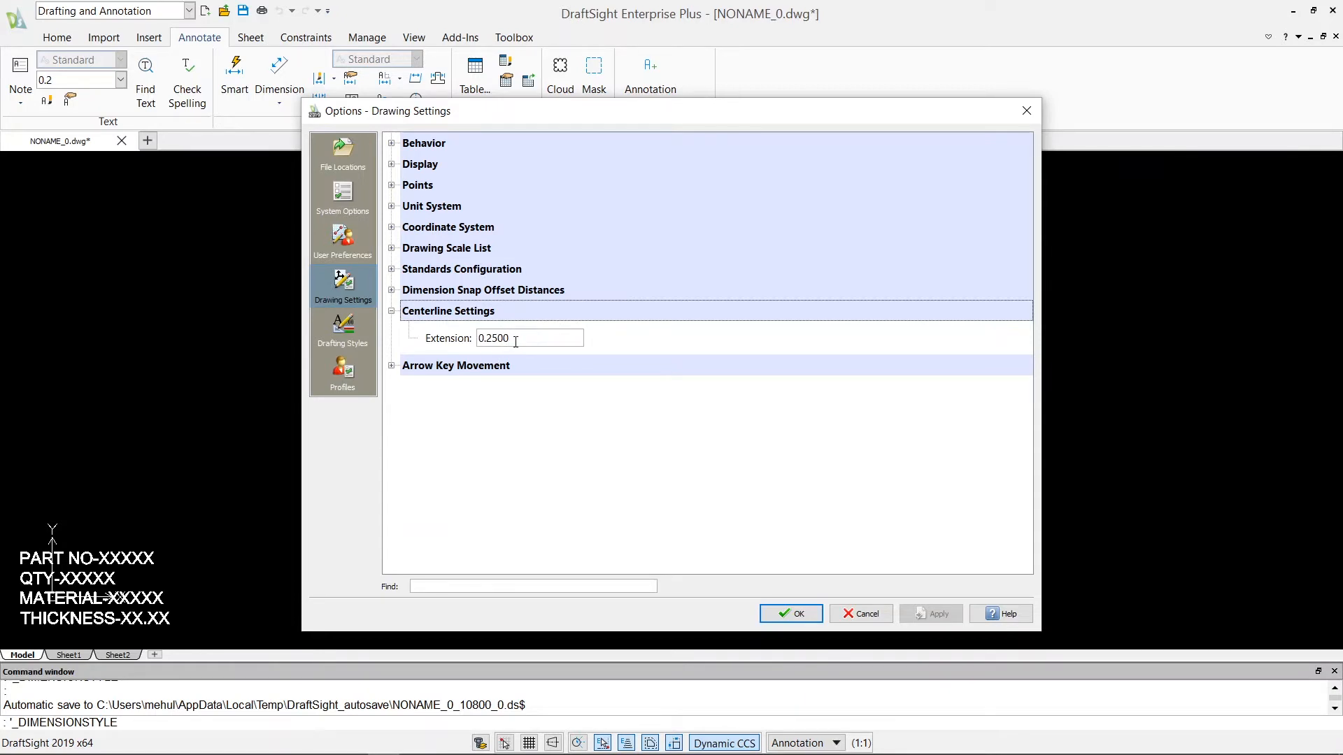
pyautogui.click(392, 365)
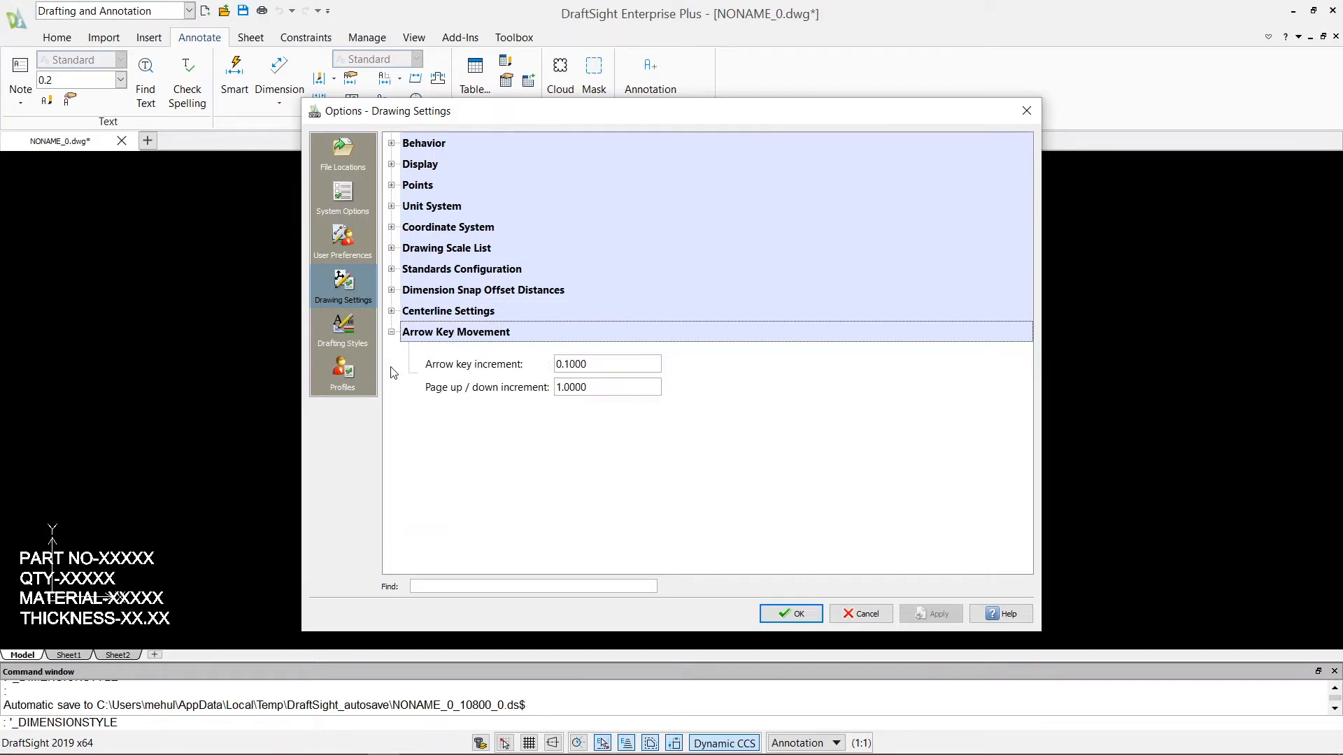
# Examine the active drafting styles and the Standard text style's settings, including its available font formats.
pyautogui.click(342, 329)
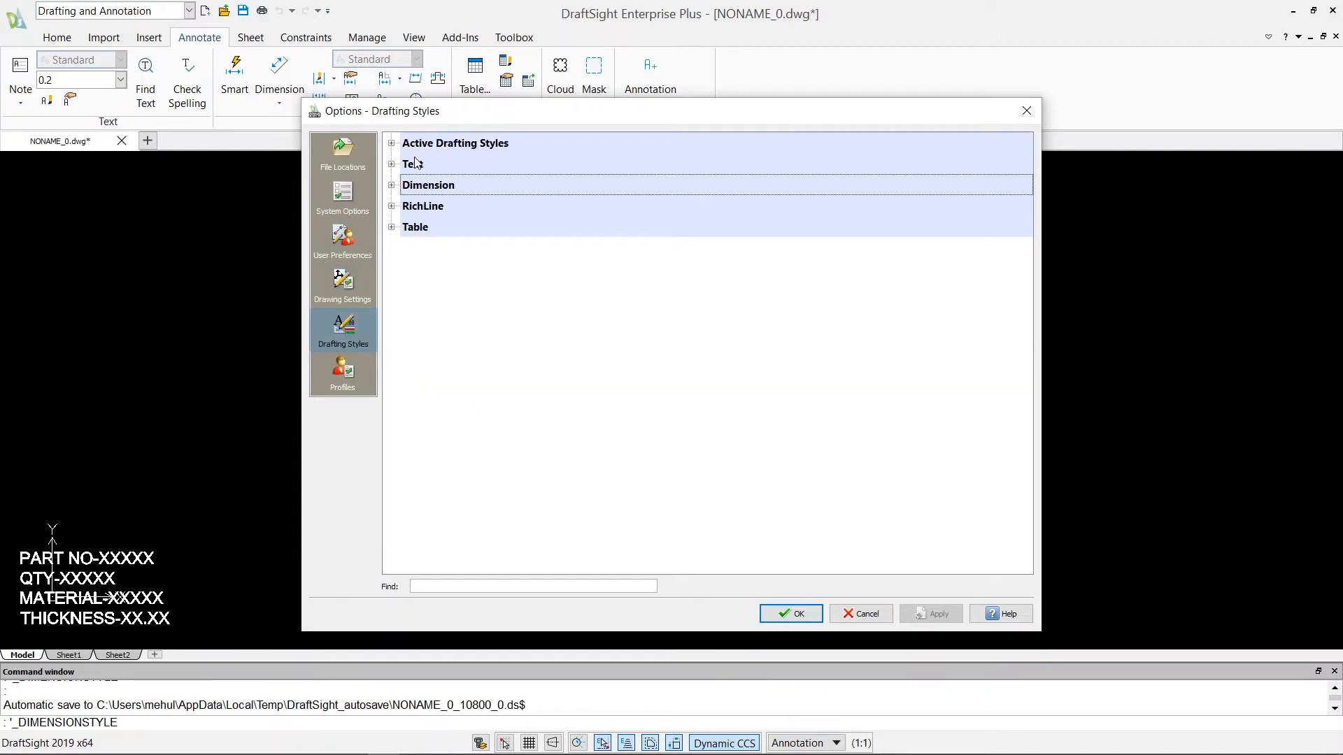
pyautogui.click(393, 143)
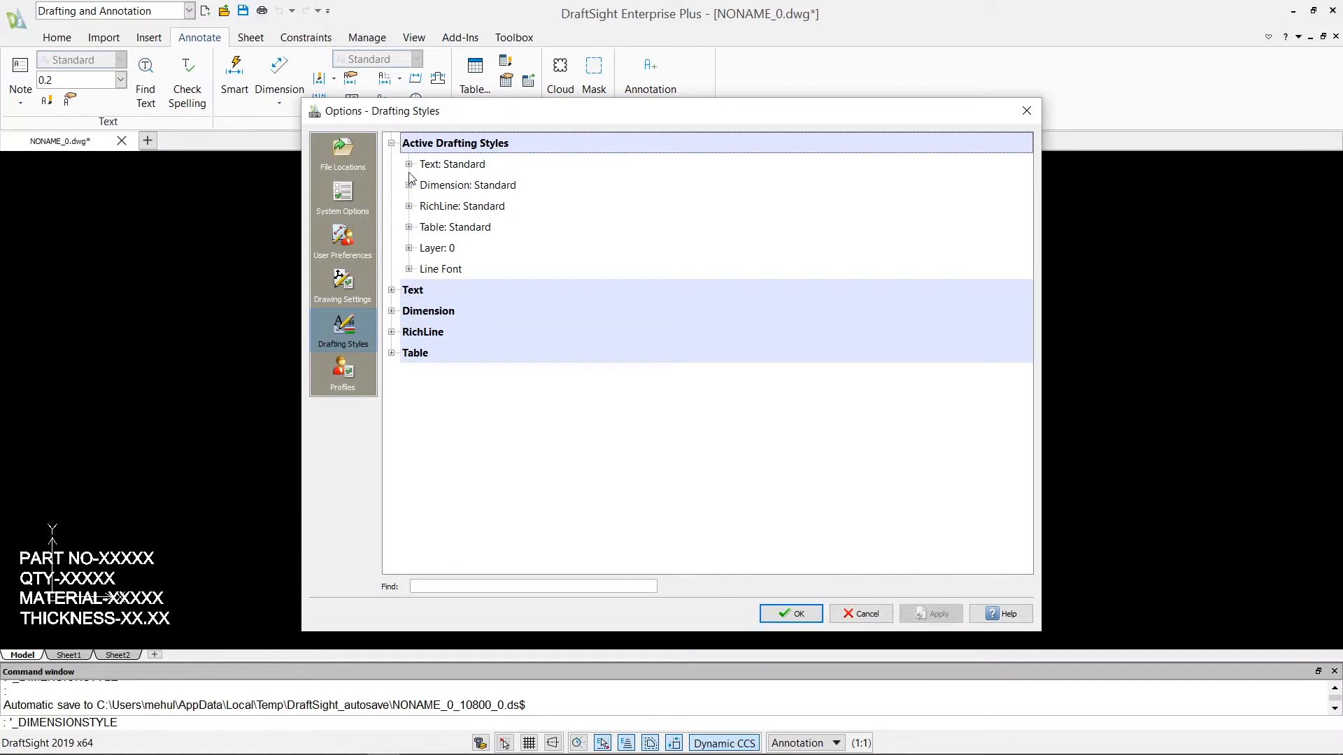
pyautogui.click(392, 290)
pyautogui.scroll(-3, 430, 343)
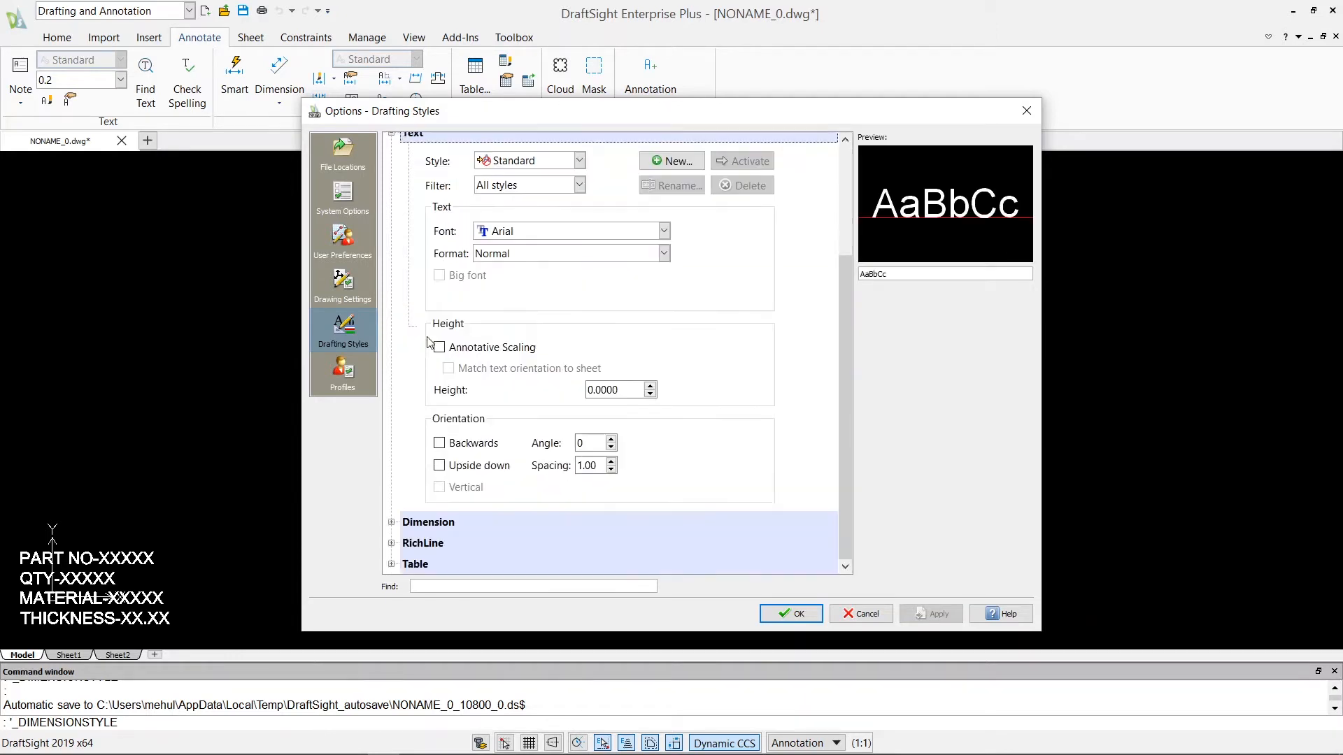
pyautogui.scroll(3, 435, 190)
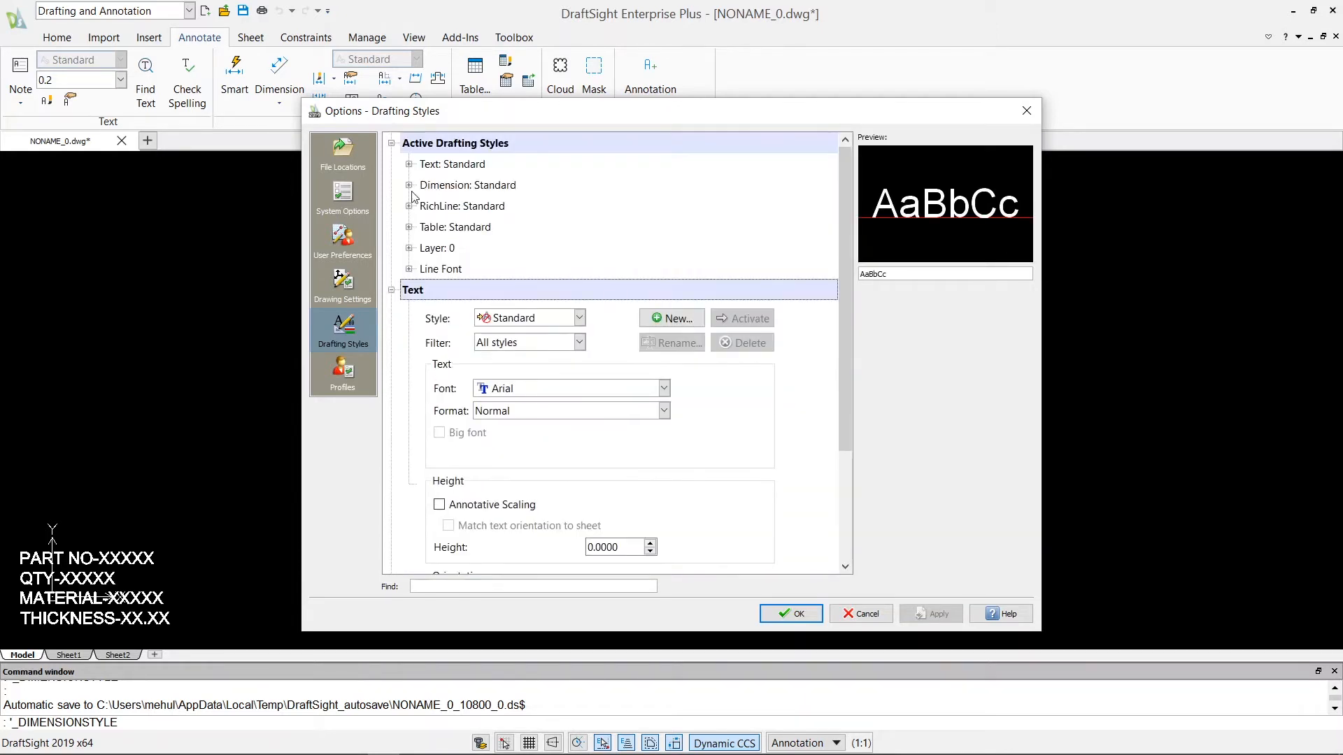
pyautogui.scroll(-3, 448, 306)
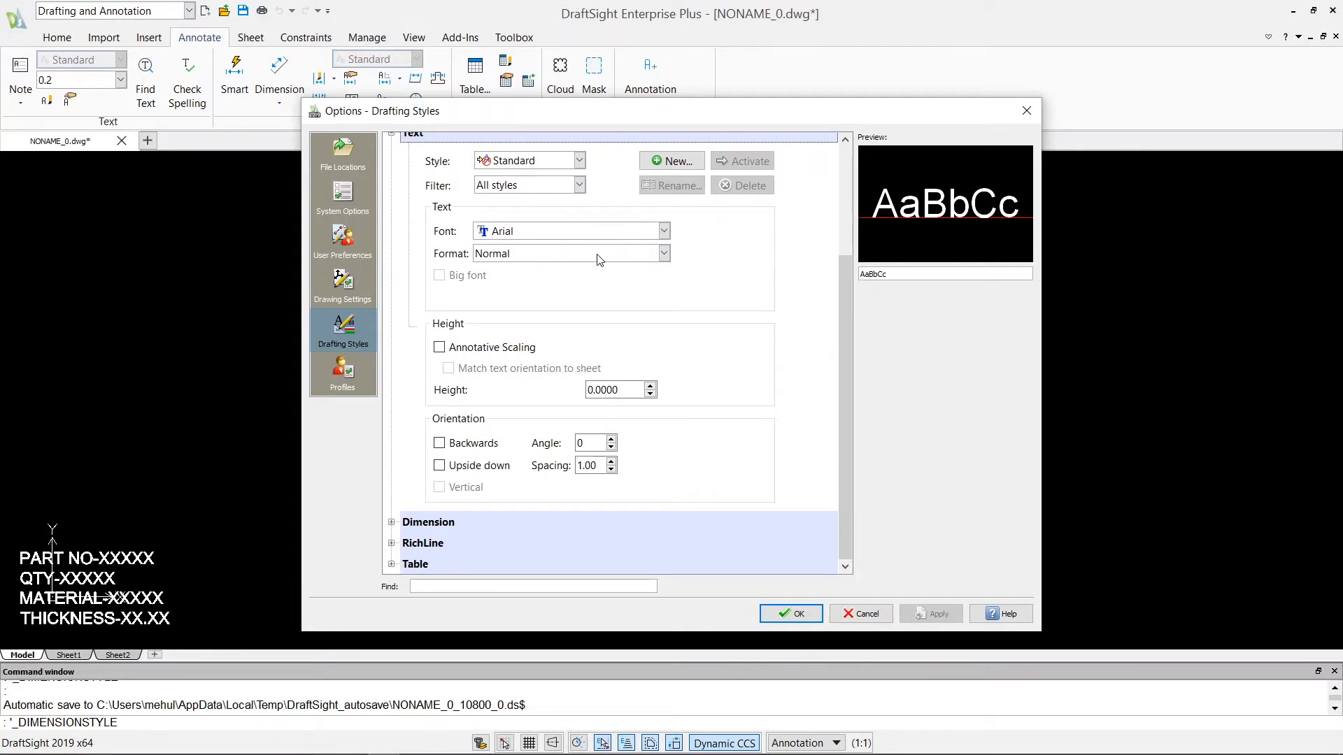
pyautogui.click(663, 254)
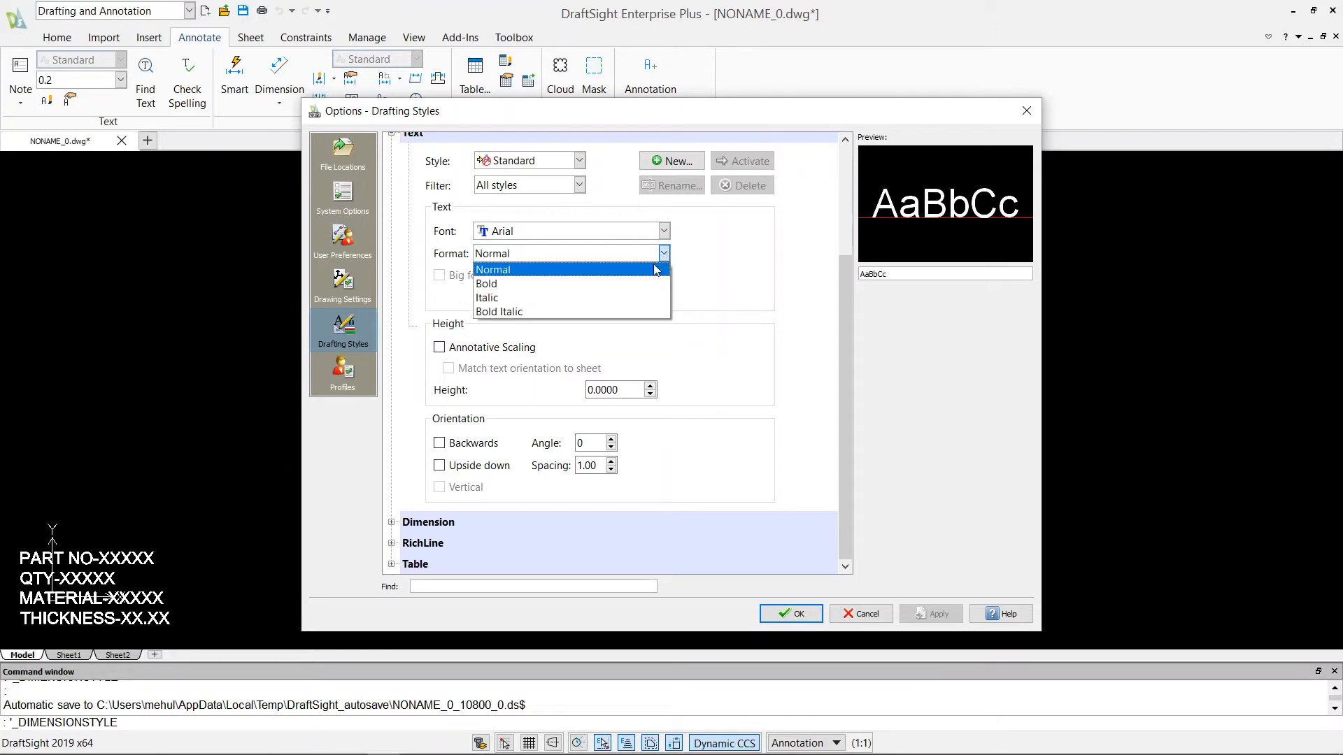
pyautogui.click(657, 270)
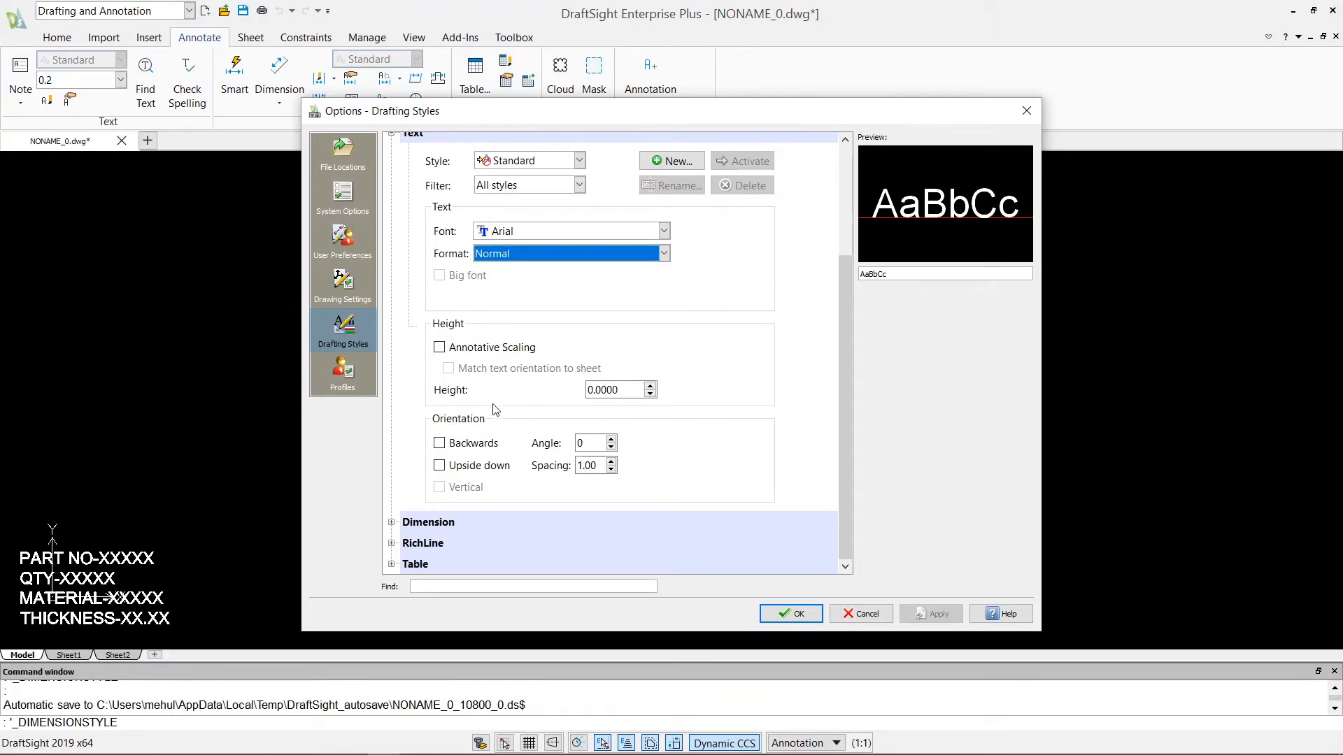
# Try annotative scaling on the Standard text style and switch it off again.
pyautogui.scroll(3, 492, 391)
pyautogui.scroll(-3, 487, 386)
pyautogui.click(440, 348)
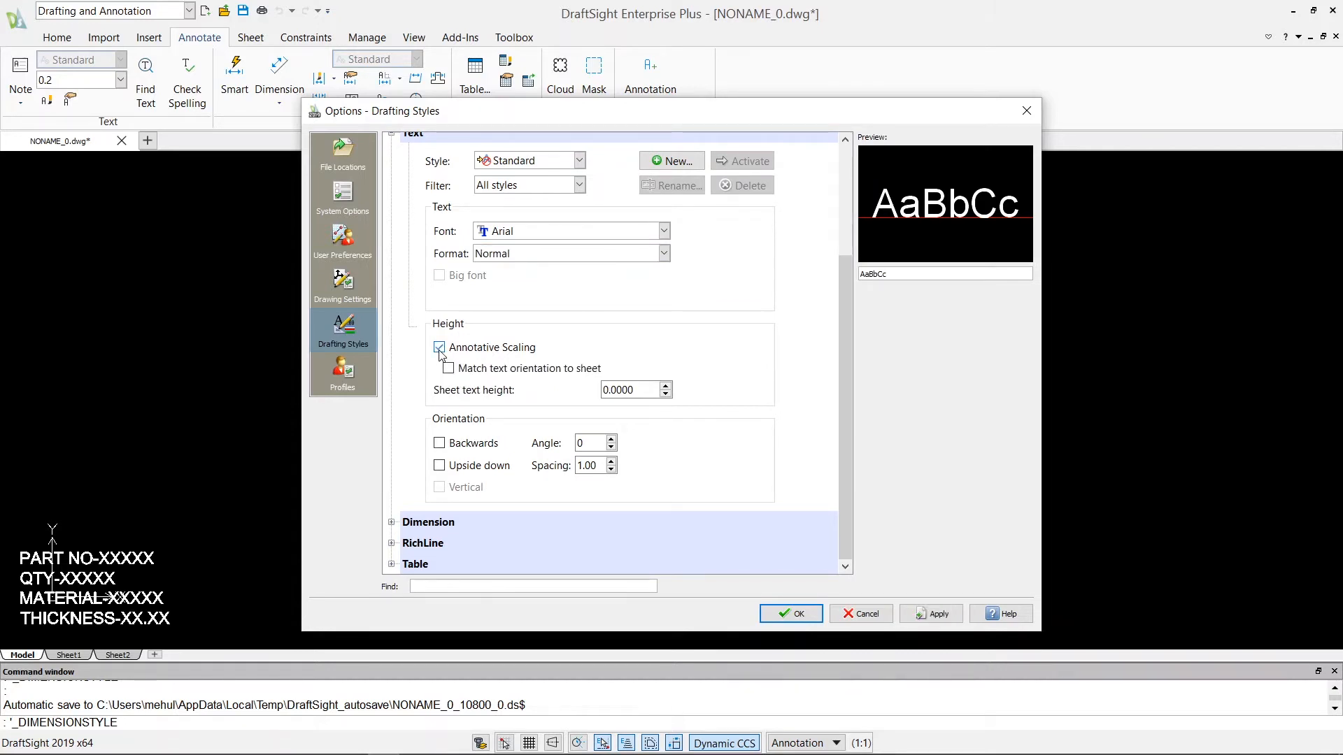
pyautogui.click(440, 349)
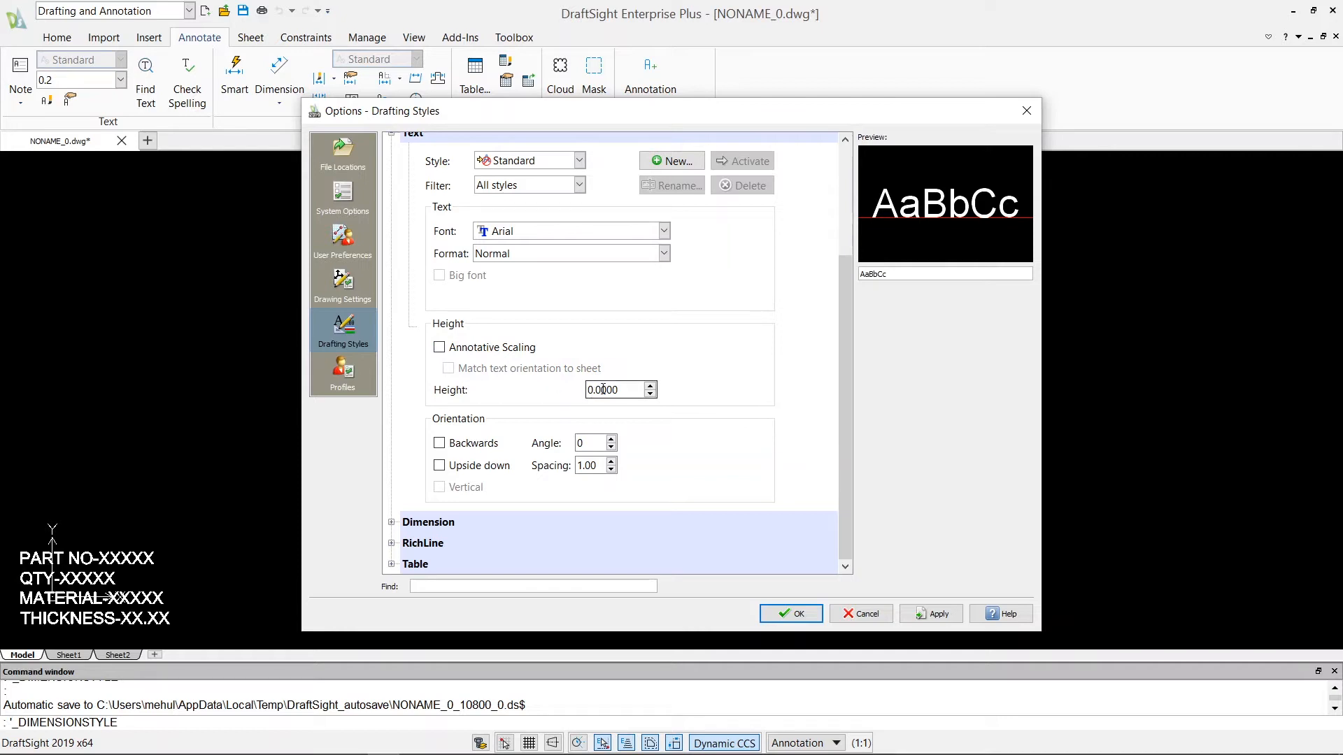
# Check the Standard text style's height setting, and collapse the Text section of the drafting styles.
pyautogui.doubleClick(629, 389)
pyautogui.scroll(3, 395, 245)
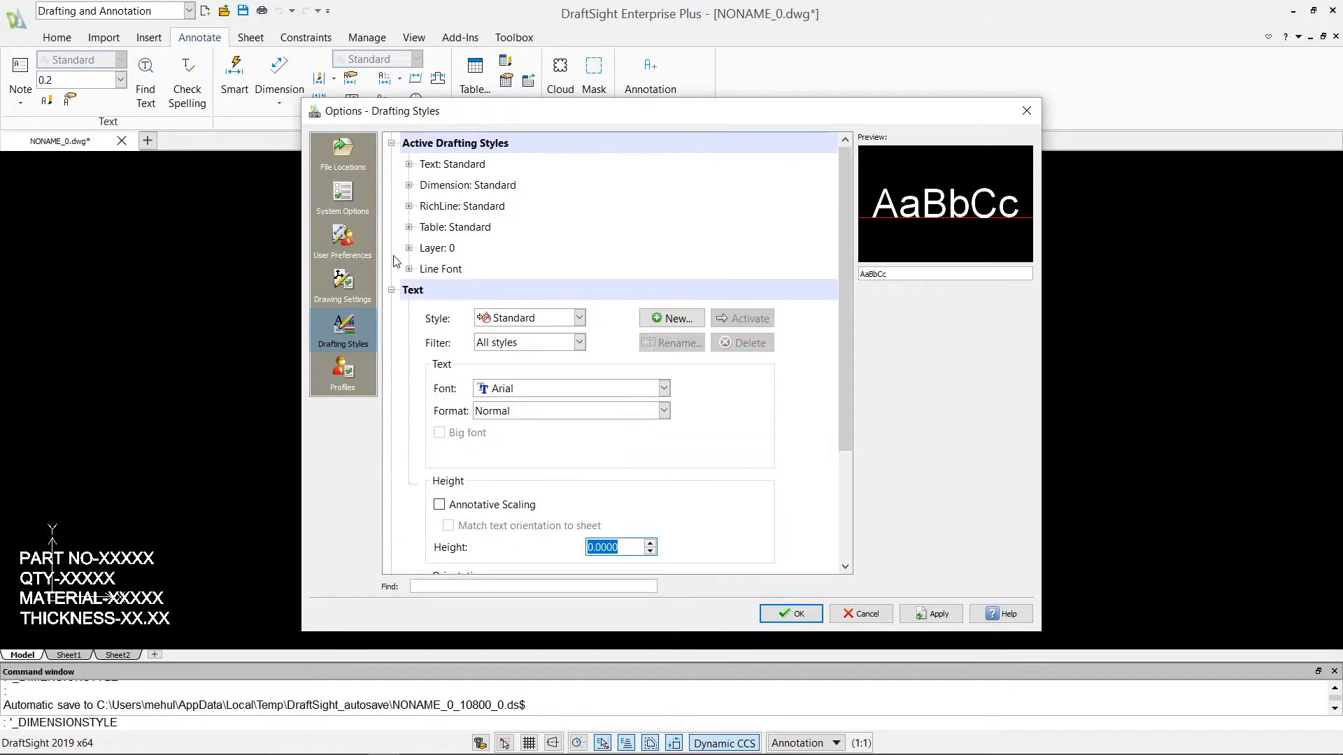
pyautogui.click(391, 290)
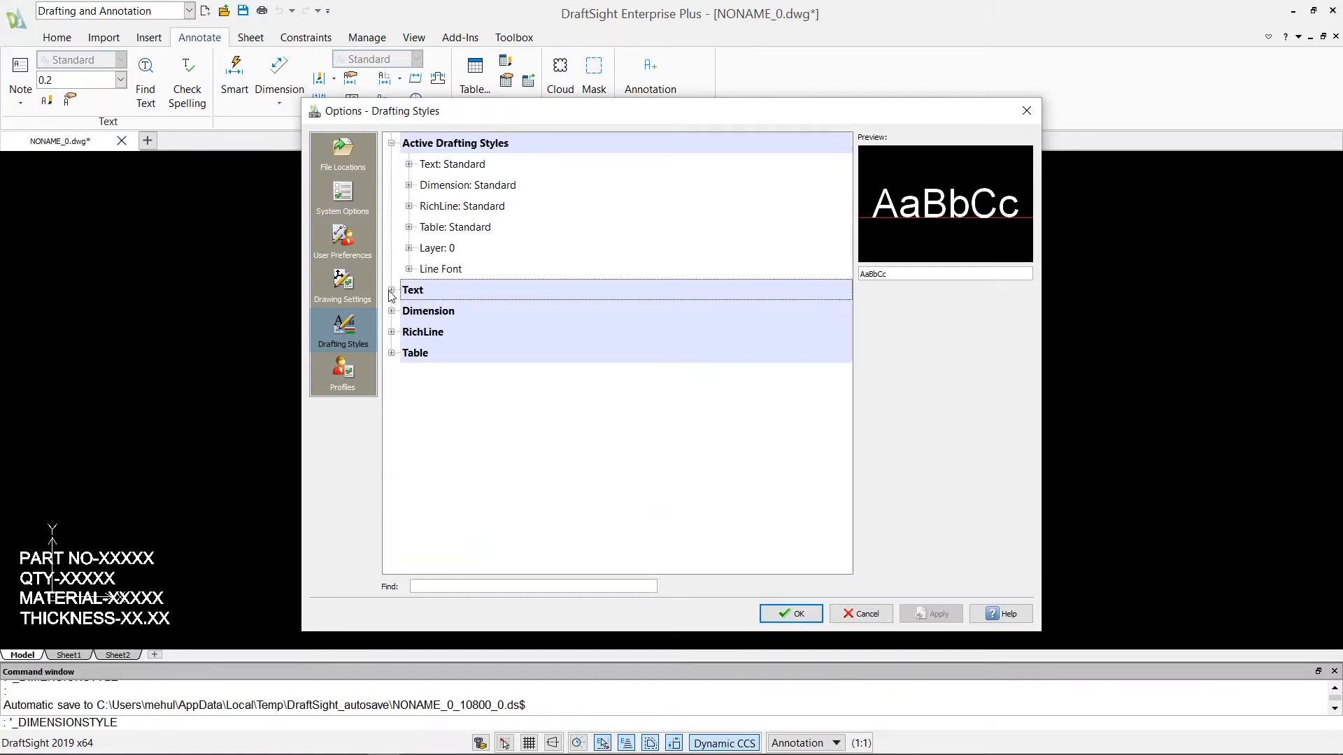
# Collapse the active drafting styles and examine the Dimension section's available styles and filters, keeping Standard and All styles.
pyautogui.click(391, 144)
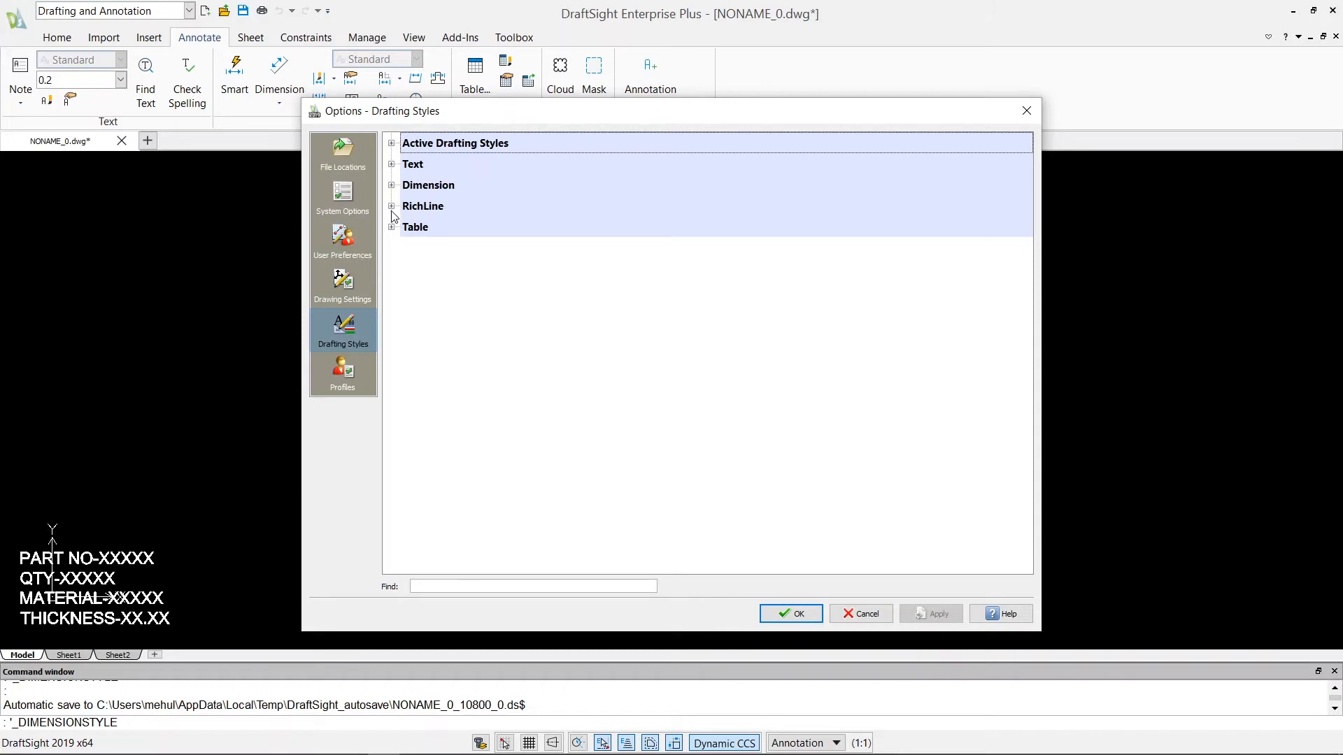
pyautogui.click(392, 185)
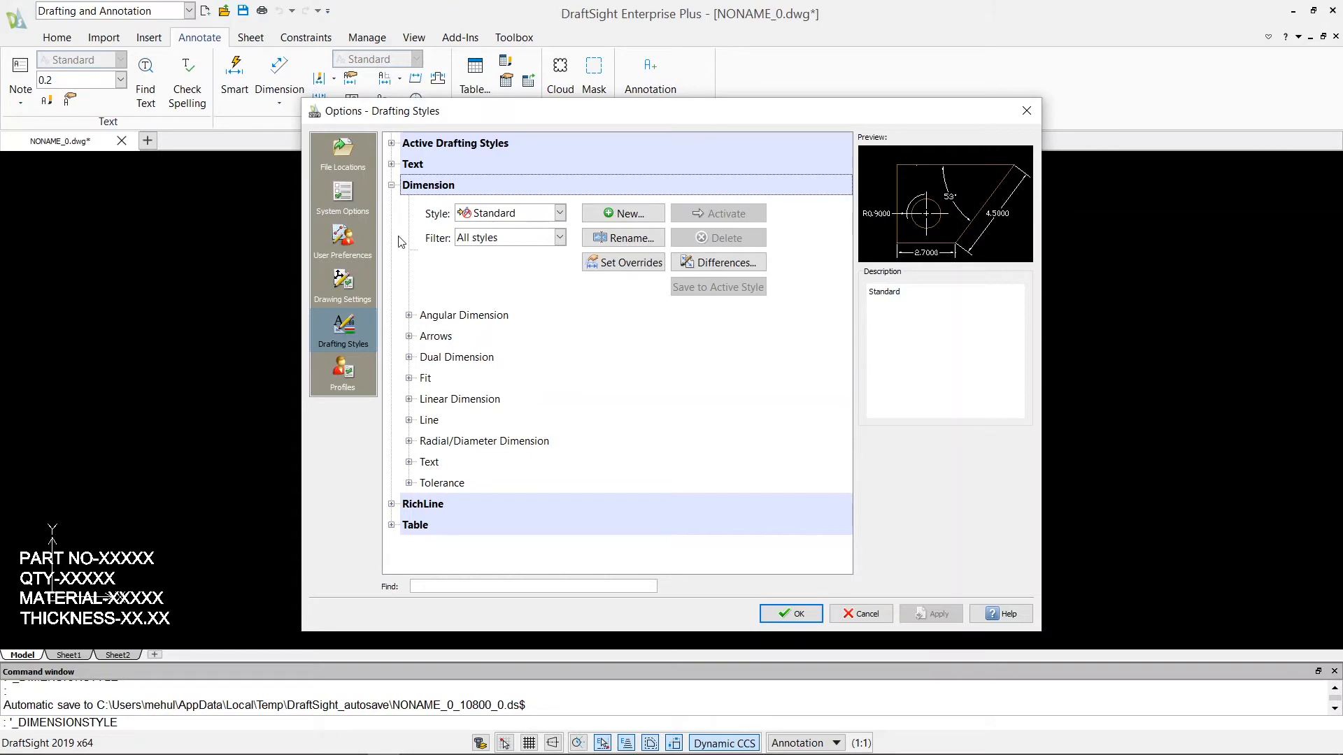
pyautogui.click(559, 214)
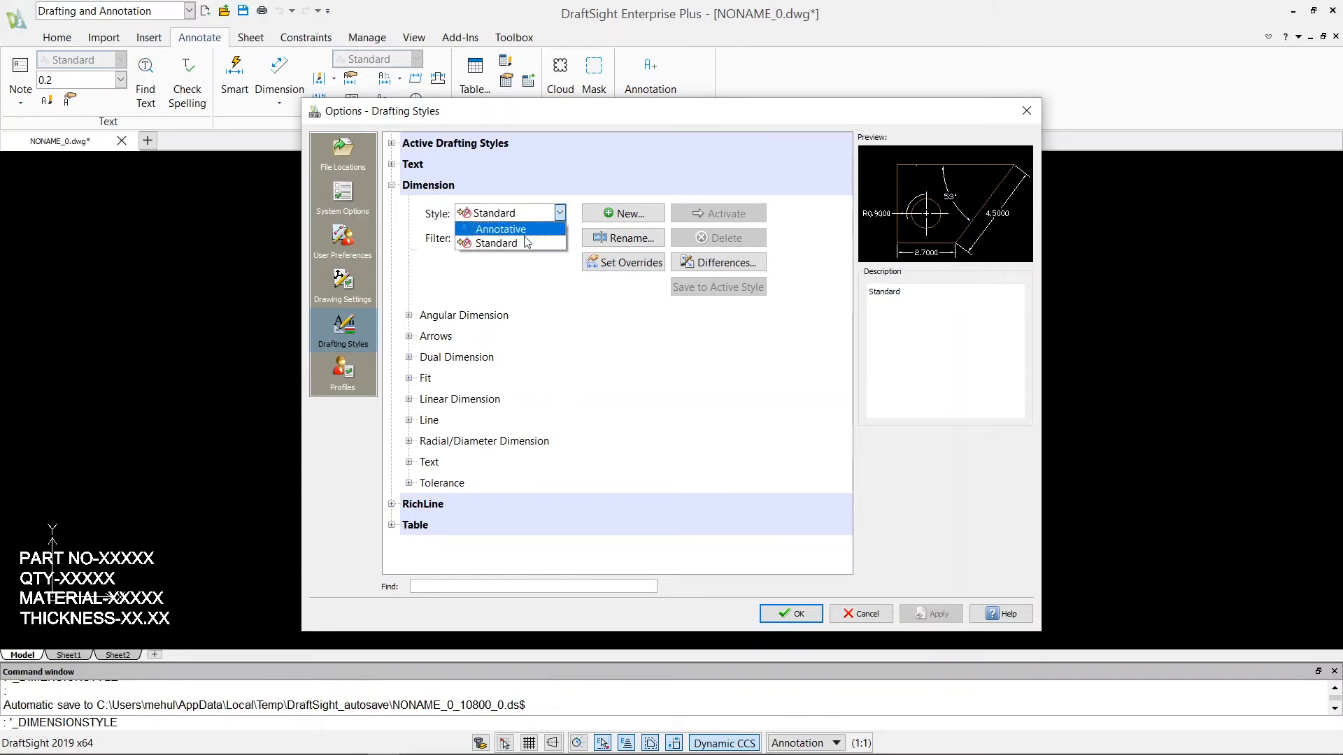
pyautogui.click(523, 243)
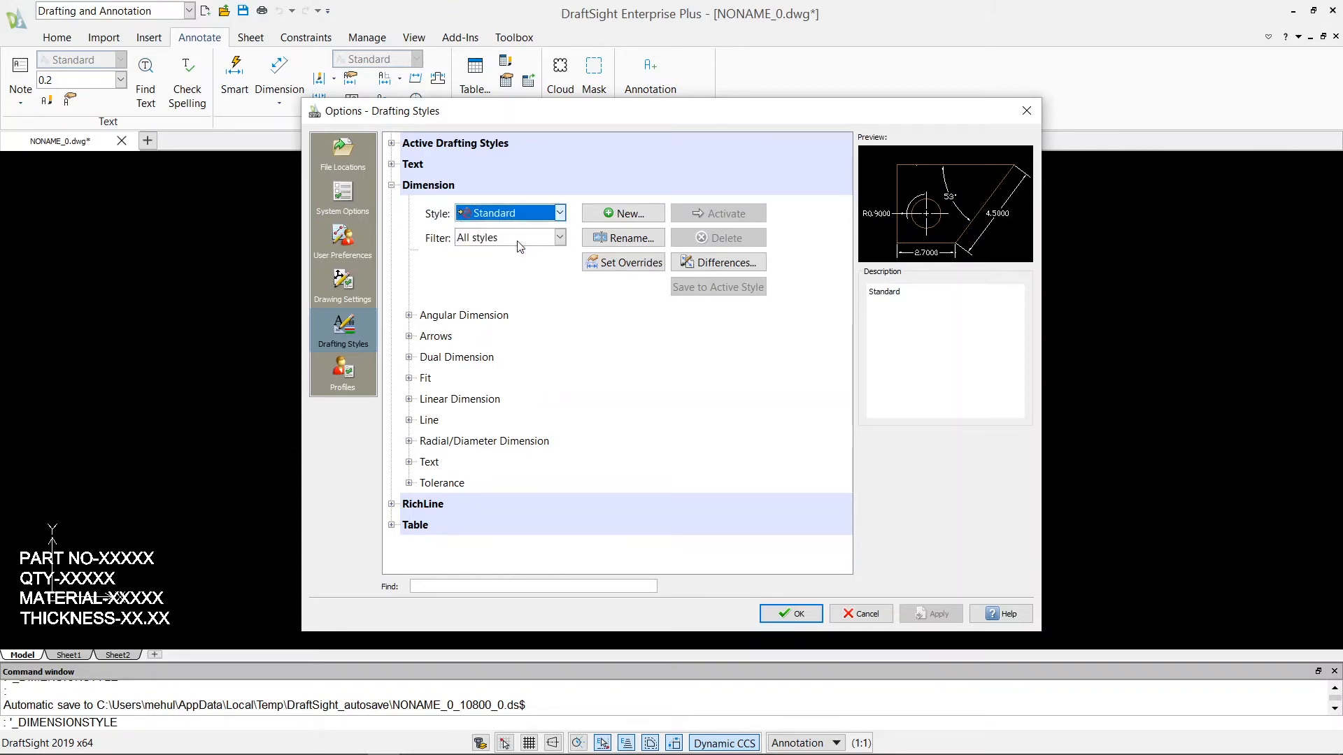
pyautogui.click(560, 238)
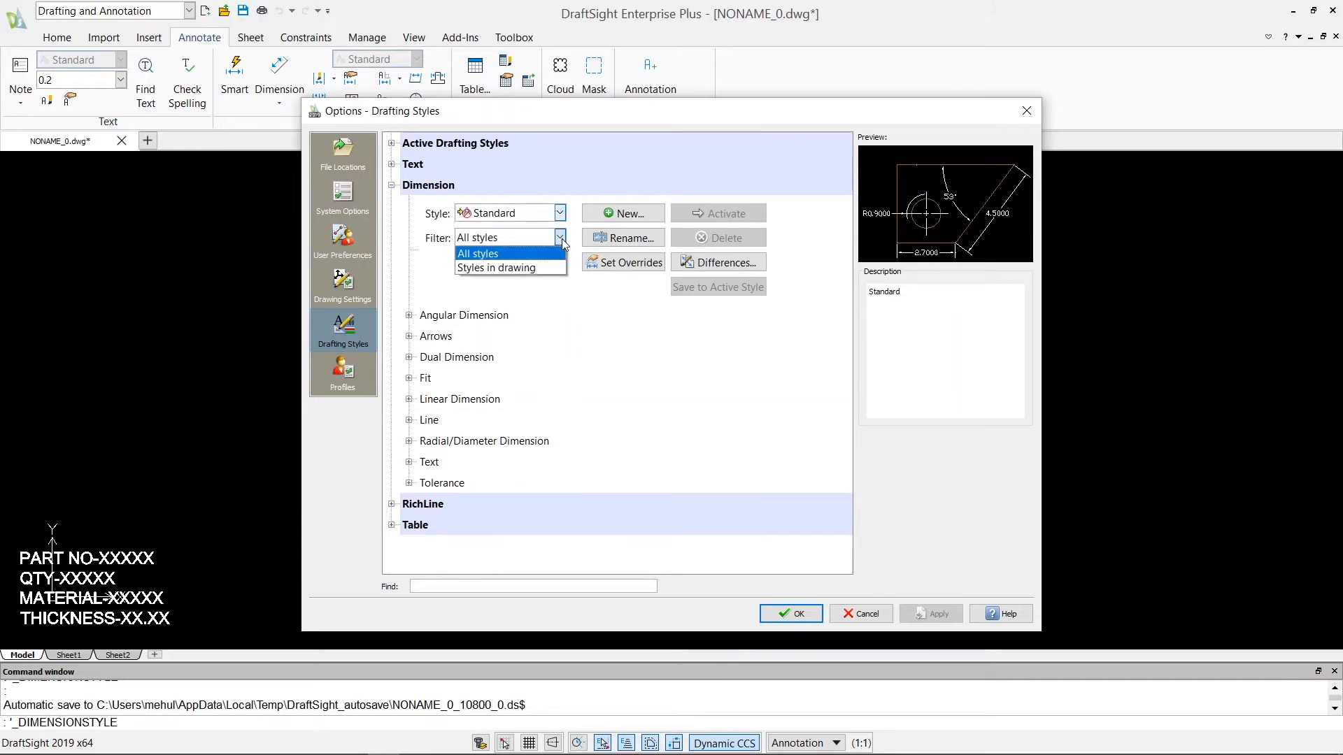
pyautogui.click(479, 253)
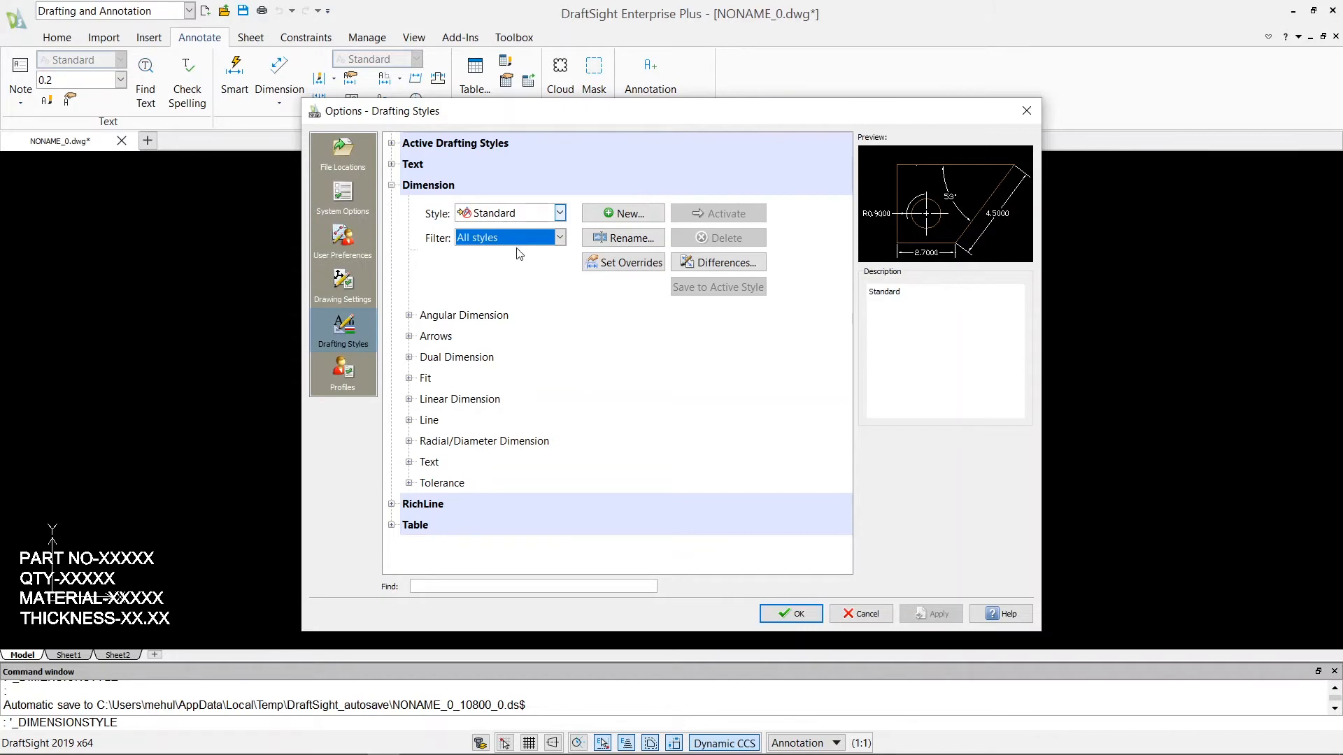
# Examine the Standard dimension style's angular settings, including the angle formats and arc length symbol options, keeping Decimal Degrees.
pyautogui.click(409, 315)
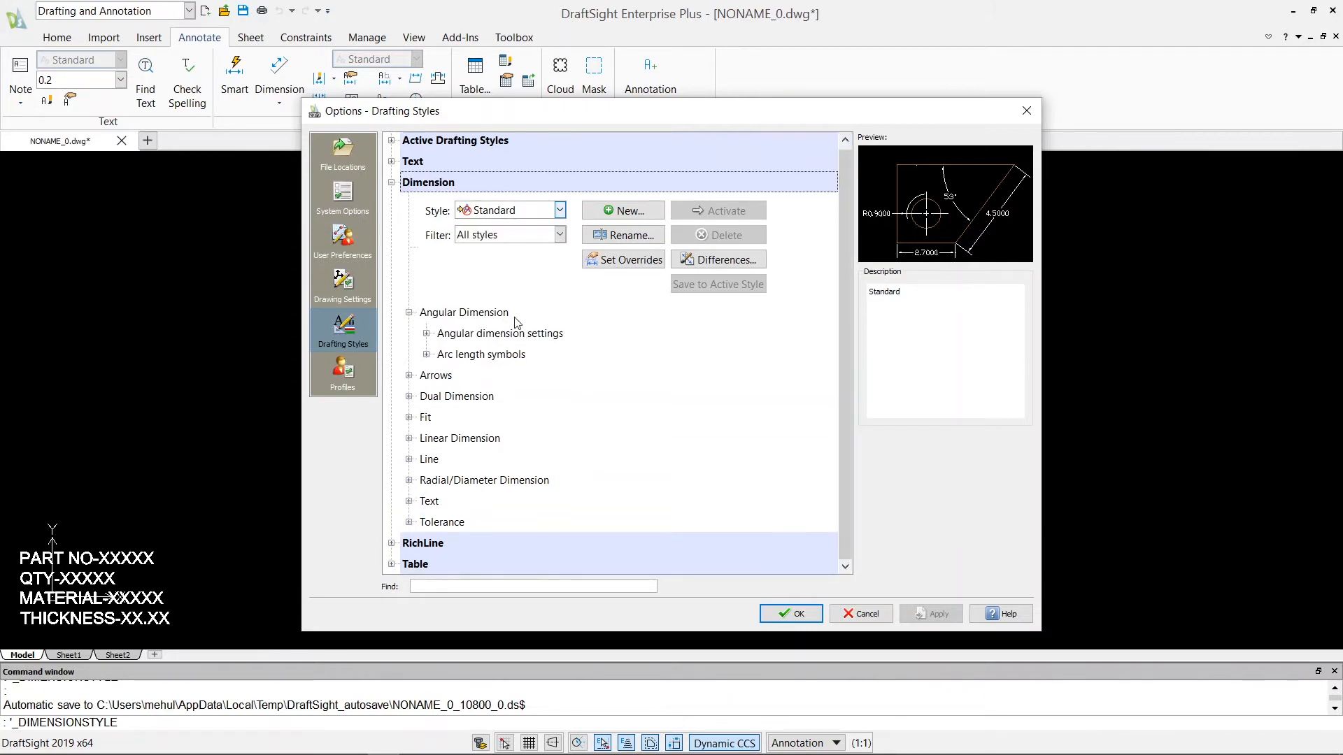
pyautogui.click(426, 333)
pyautogui.scroll(-2, 433, 344)
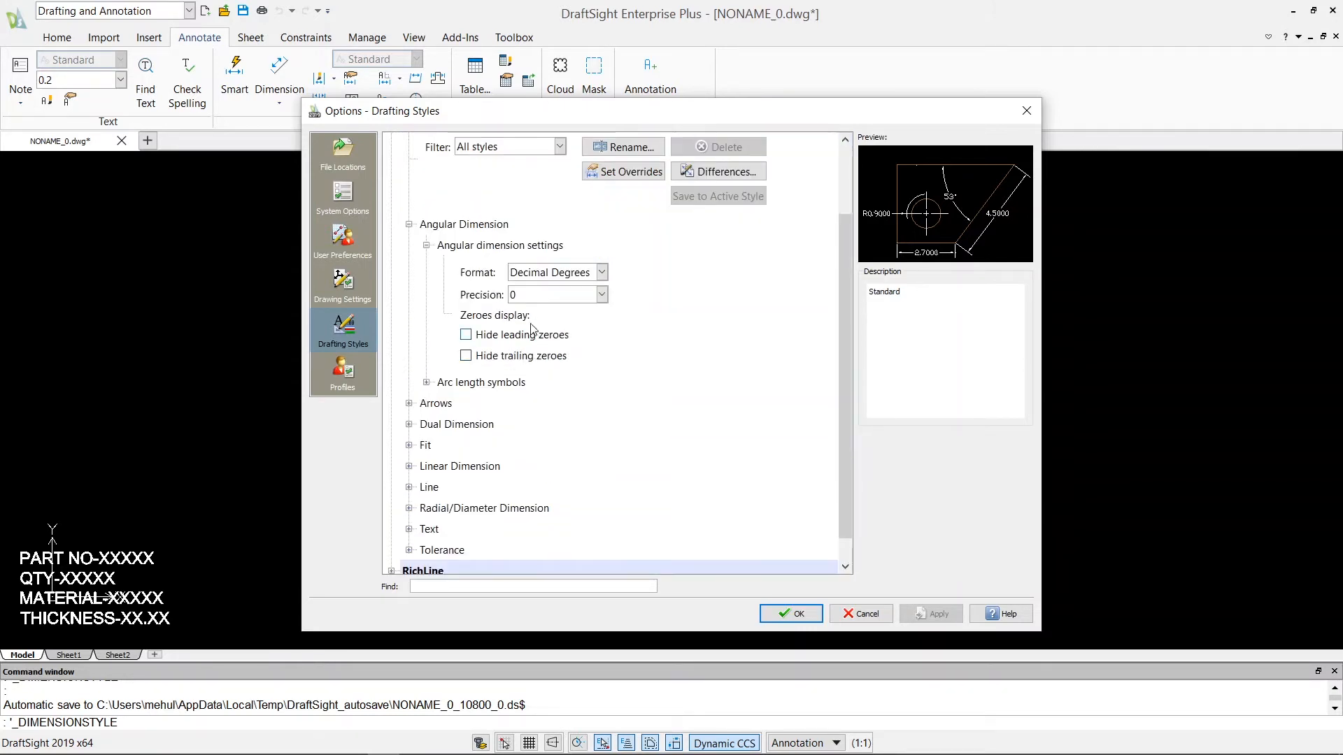
pyautogui.click(601, 273)
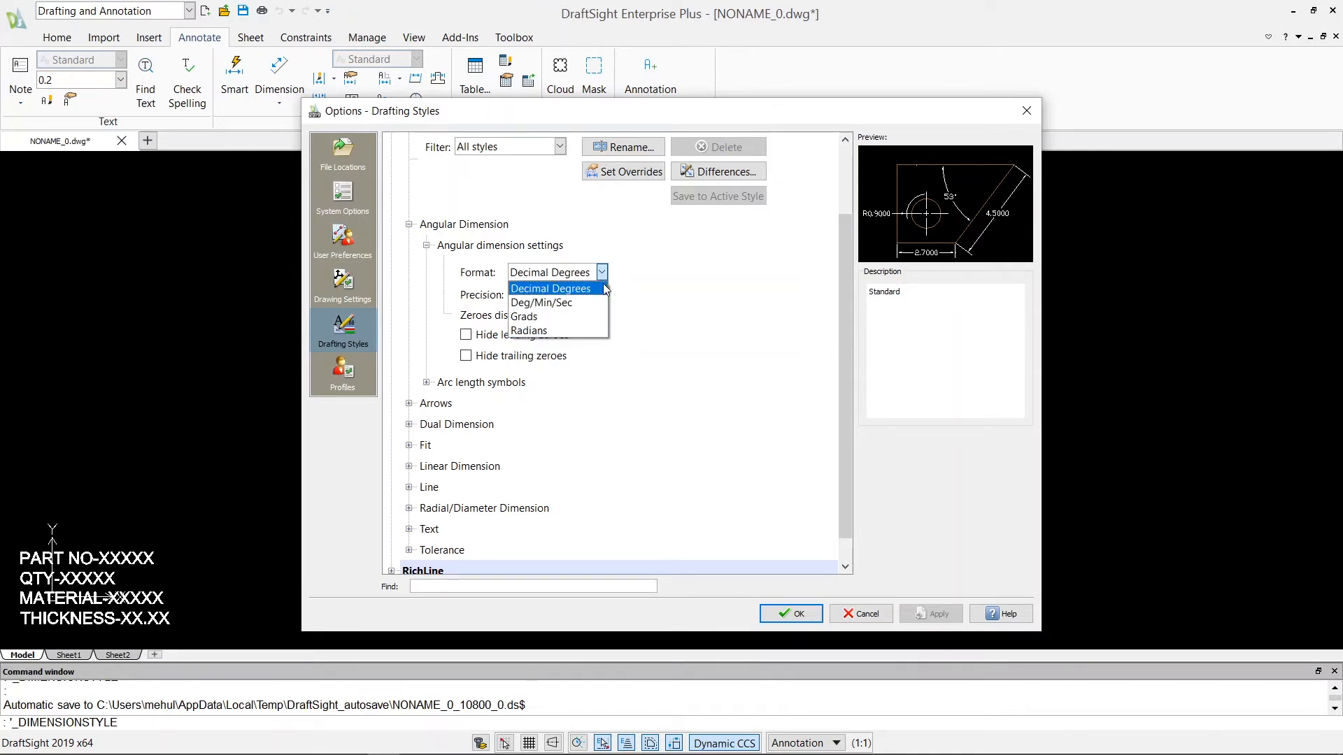
pyautogui.click(548, 289)
pyautogui.click(426, 382)
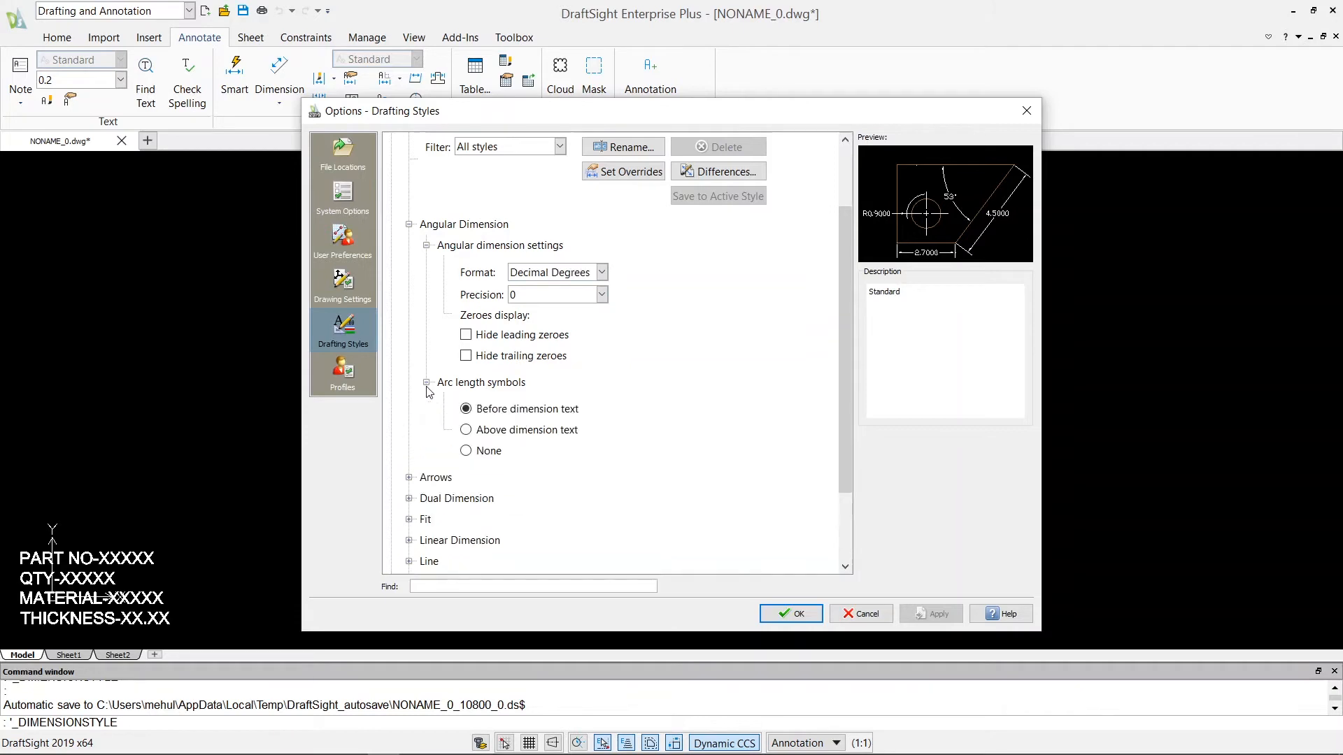
# Examine the dimension style's Arrows settings and the available start arrow types, keeping Closed filled.
pyautogui.scroll(-3, 520, 373)
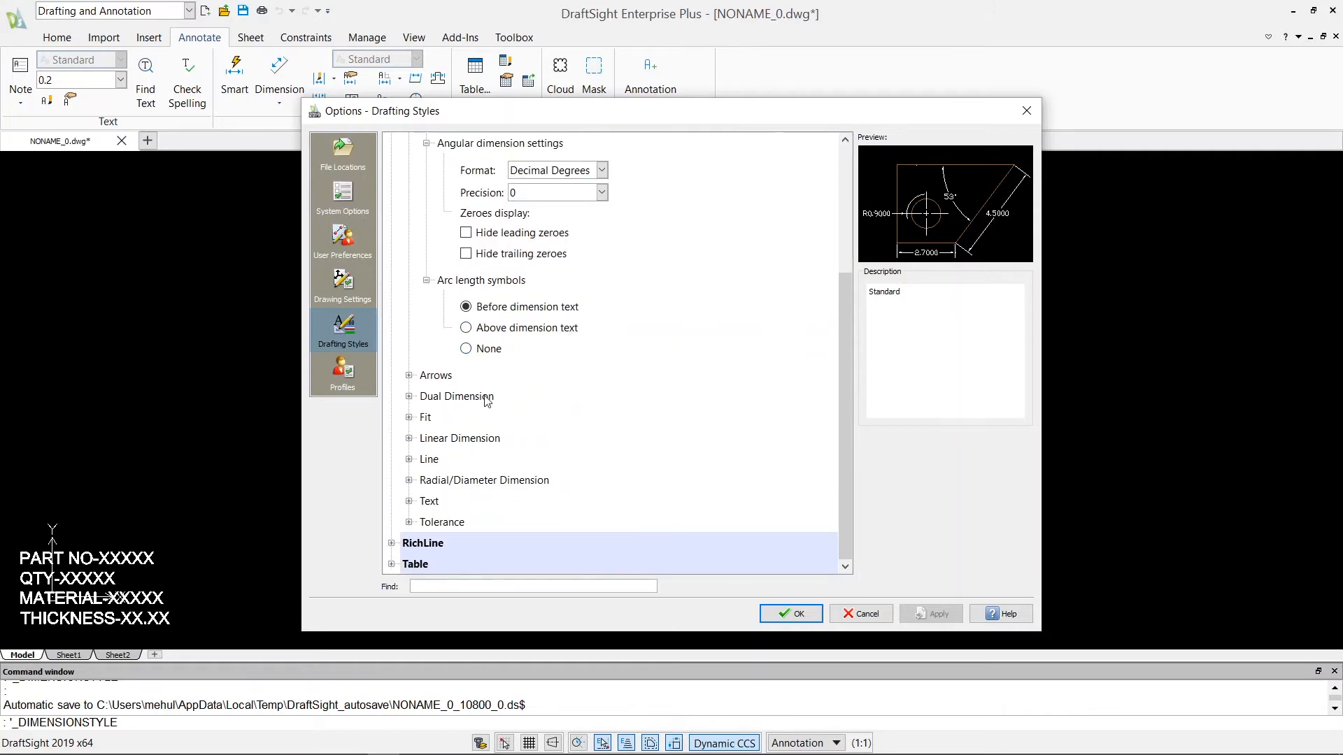
pyautogui.click(409, 375)
pyautogui.scroll(-3, 462, 377)
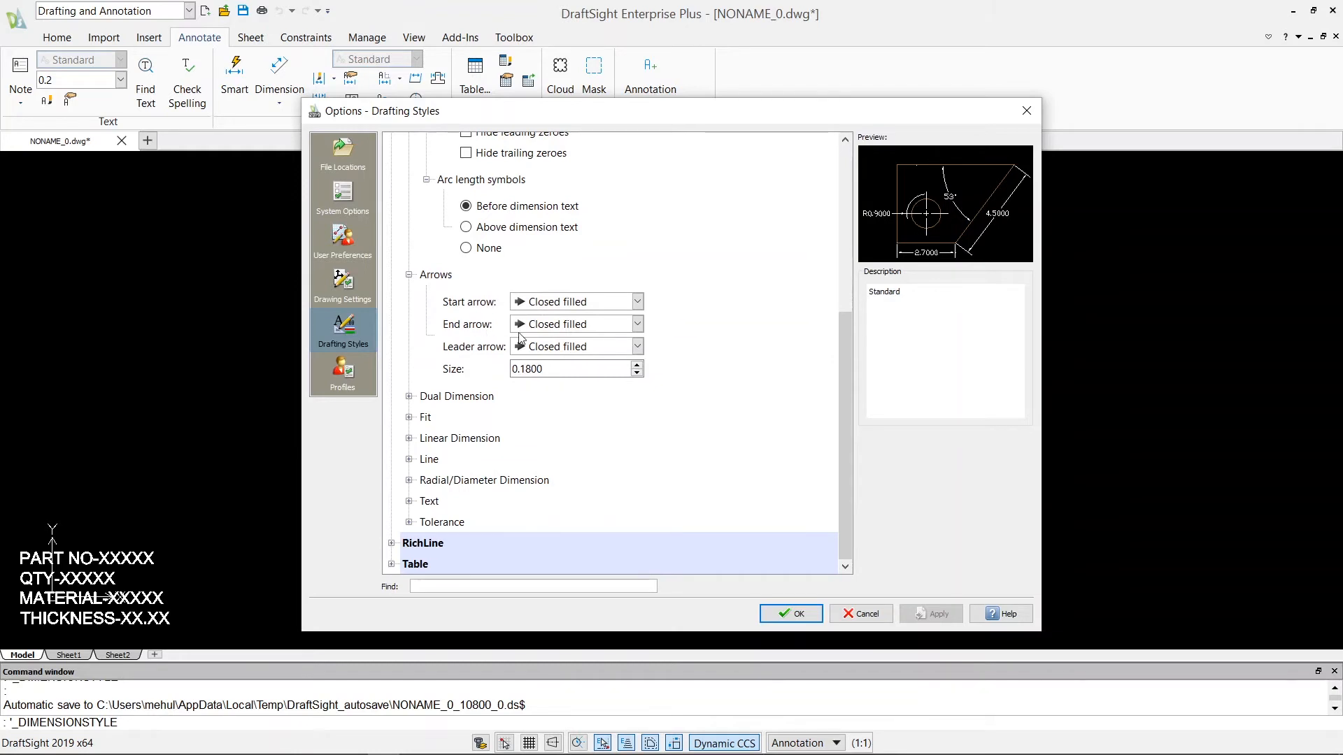
pyautogui.click(637, 302)
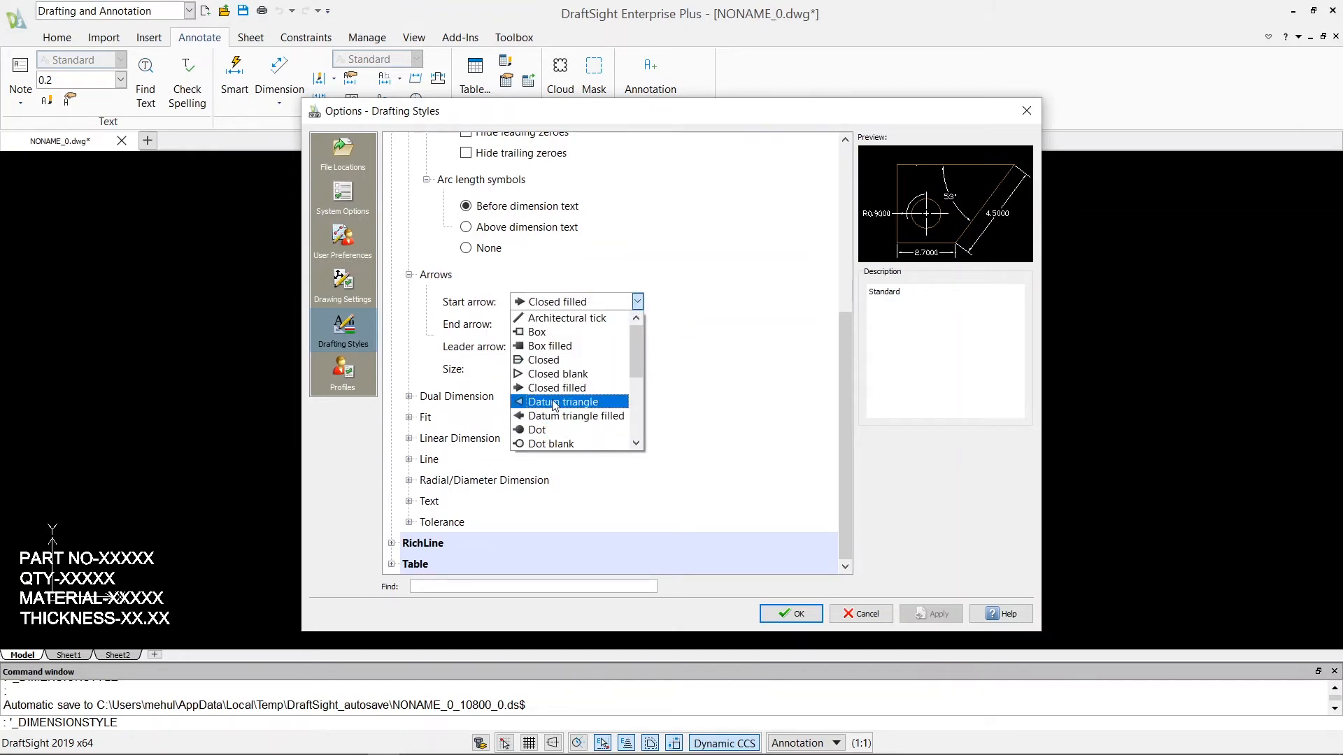
pyautogui.scroll(-4, 577, 356)
pyautogui.scroll(2, 574, 420)
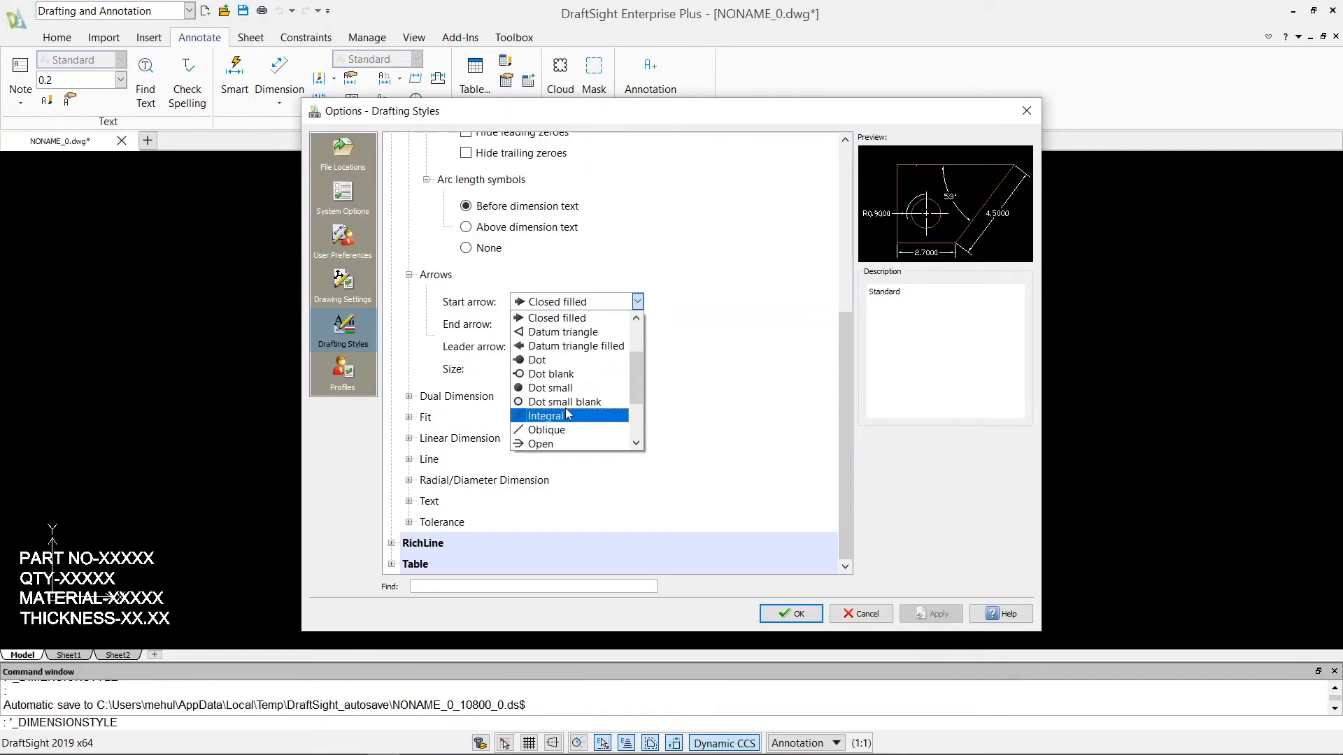
pyautogui.click(584, 317)
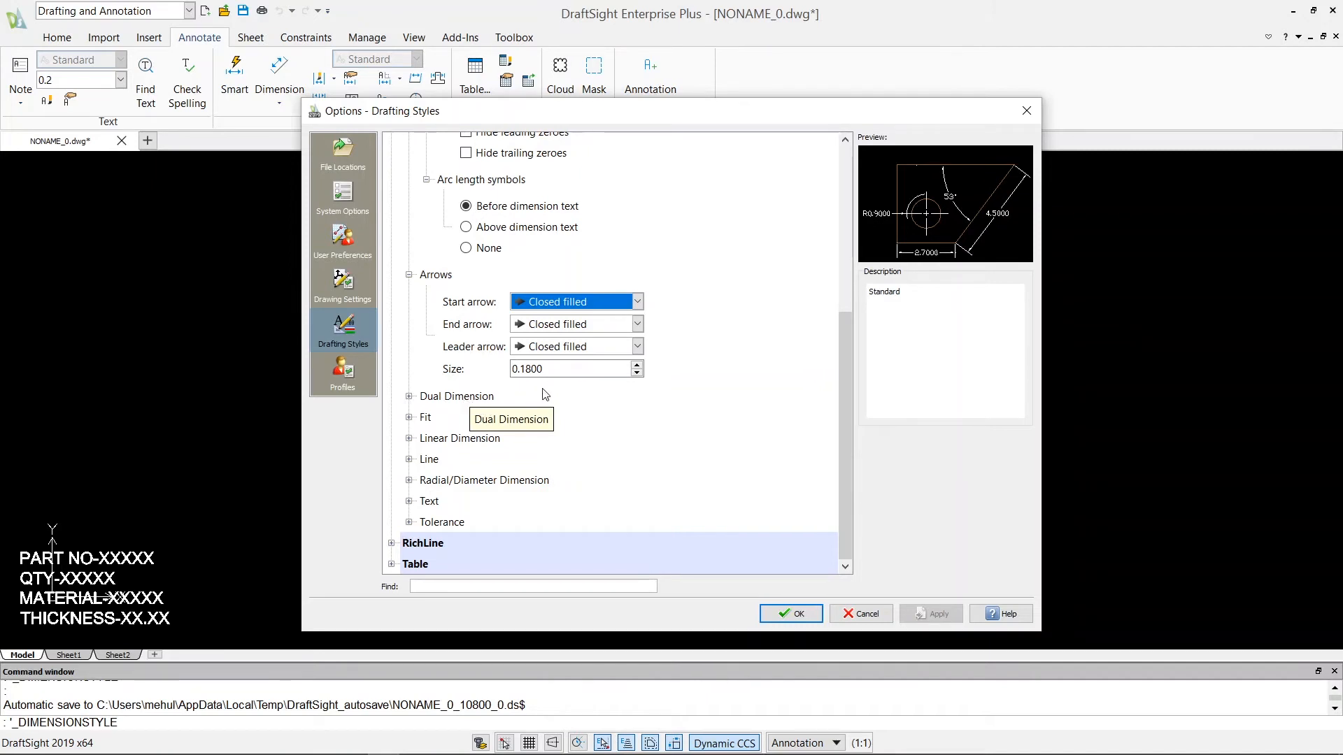
# Turn on the display of dual dimensions for the Standard dimension style.
pyautogui.click(410, 397)
pyautogui.scroll(-5, 533, 434)
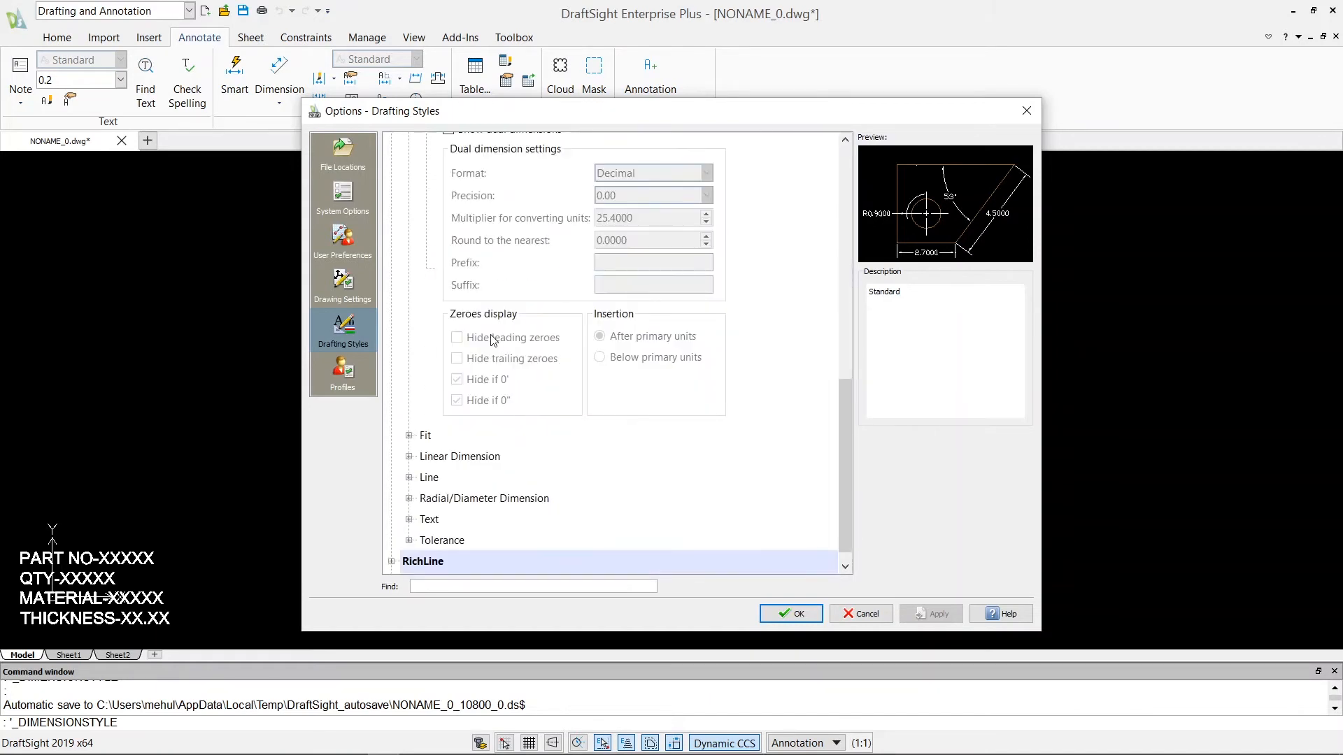
pyautogui.scroll(3, 489, 336)
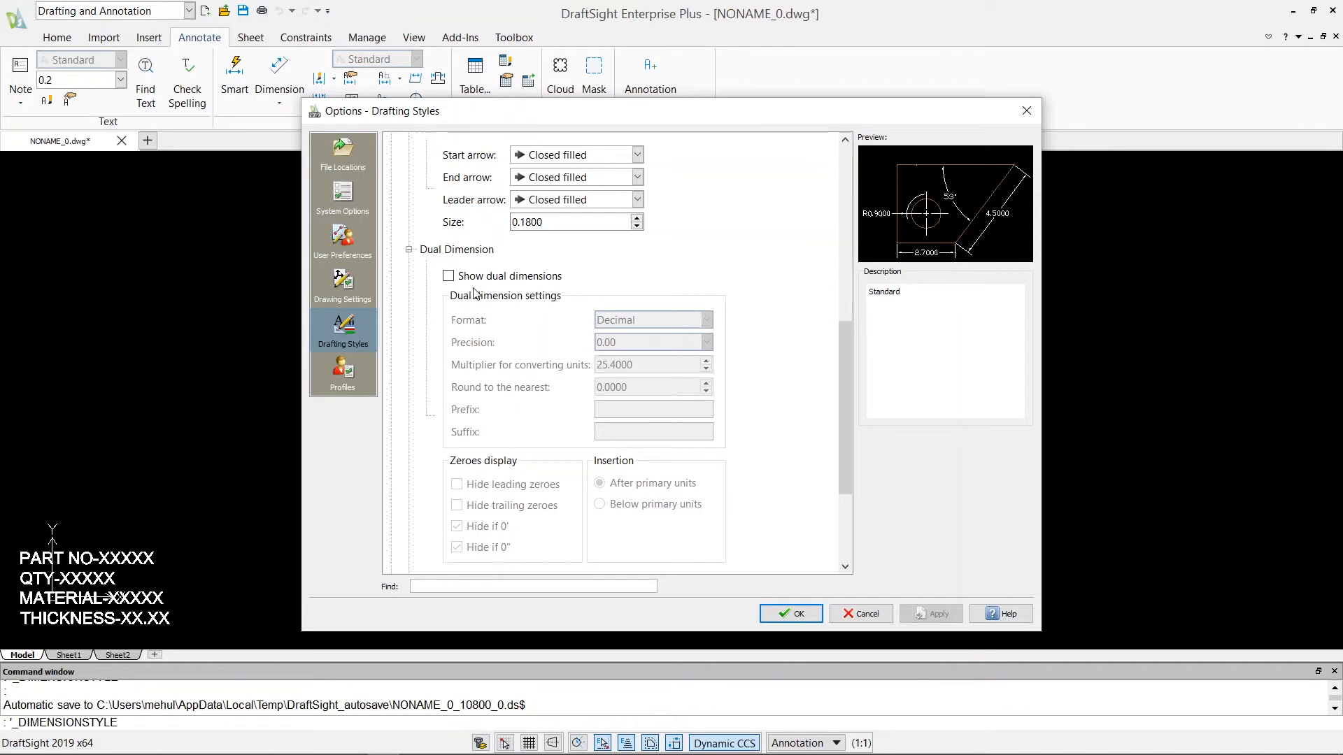
pyautogui.click(450, 277)
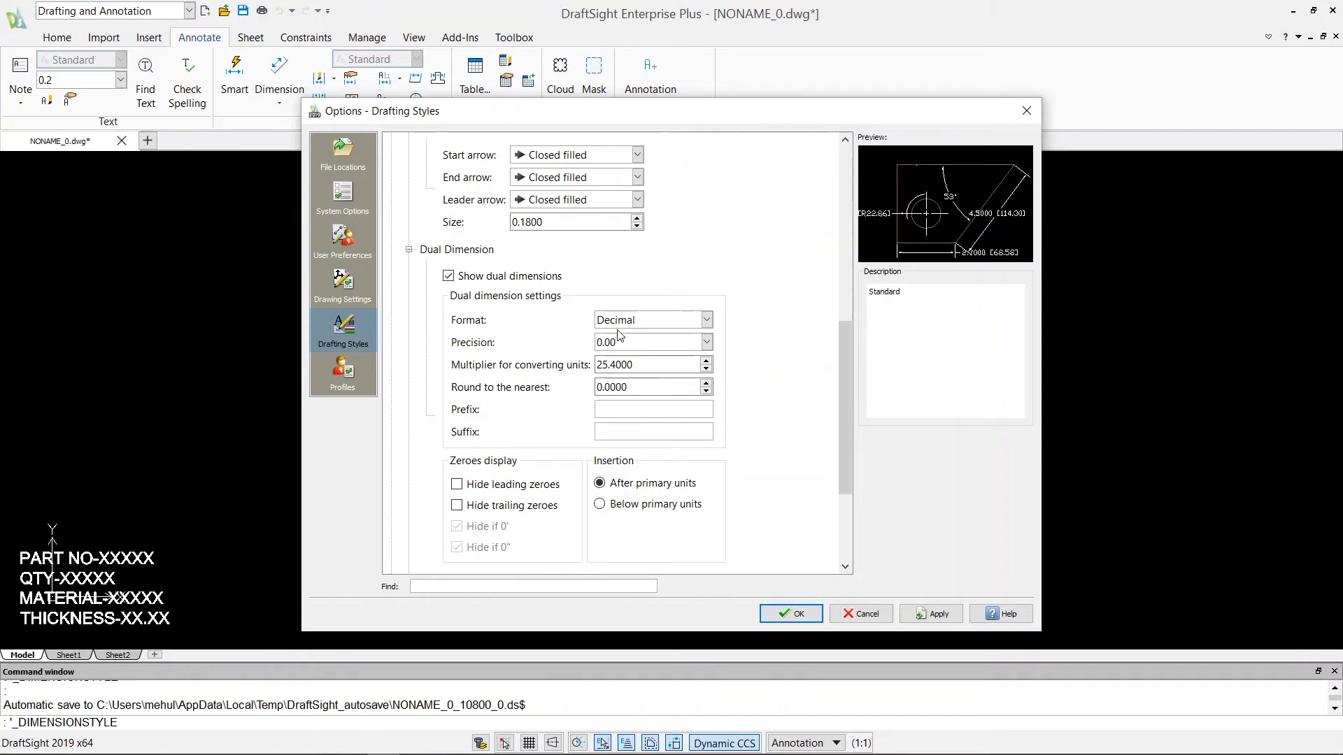
# Examine the dual dimension format and precision choices, the unit conversion multiplier, and the zeroes display and insertion options.
pyautogui.click(705, 322)
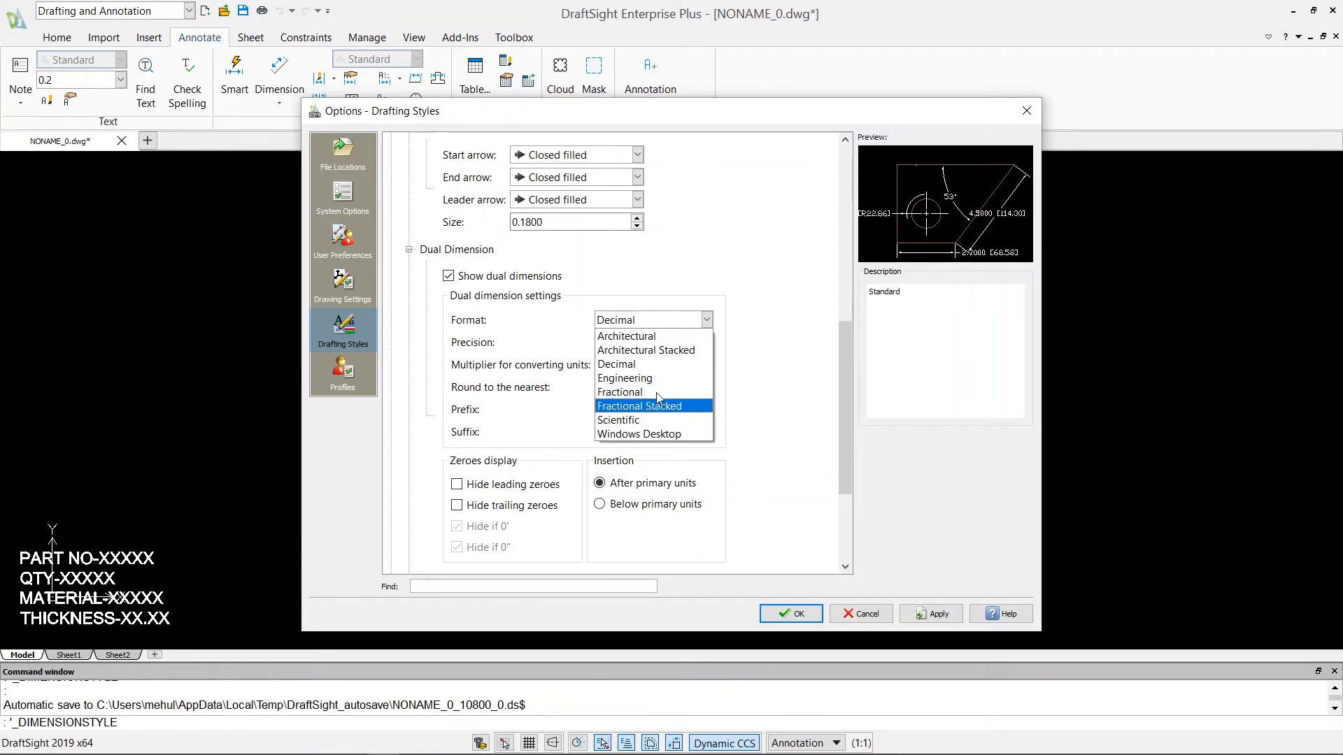
pyautogui.click(706, 322)
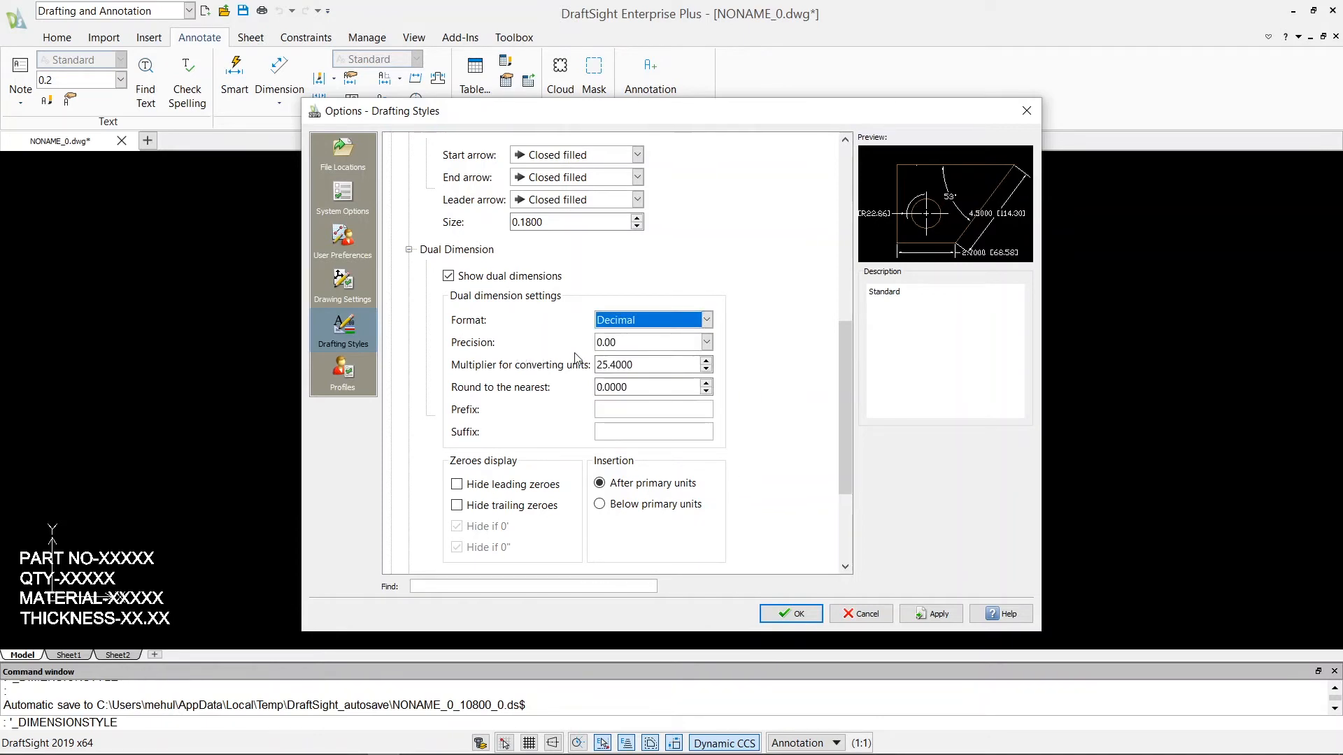
pyautogui.click(707, 343)
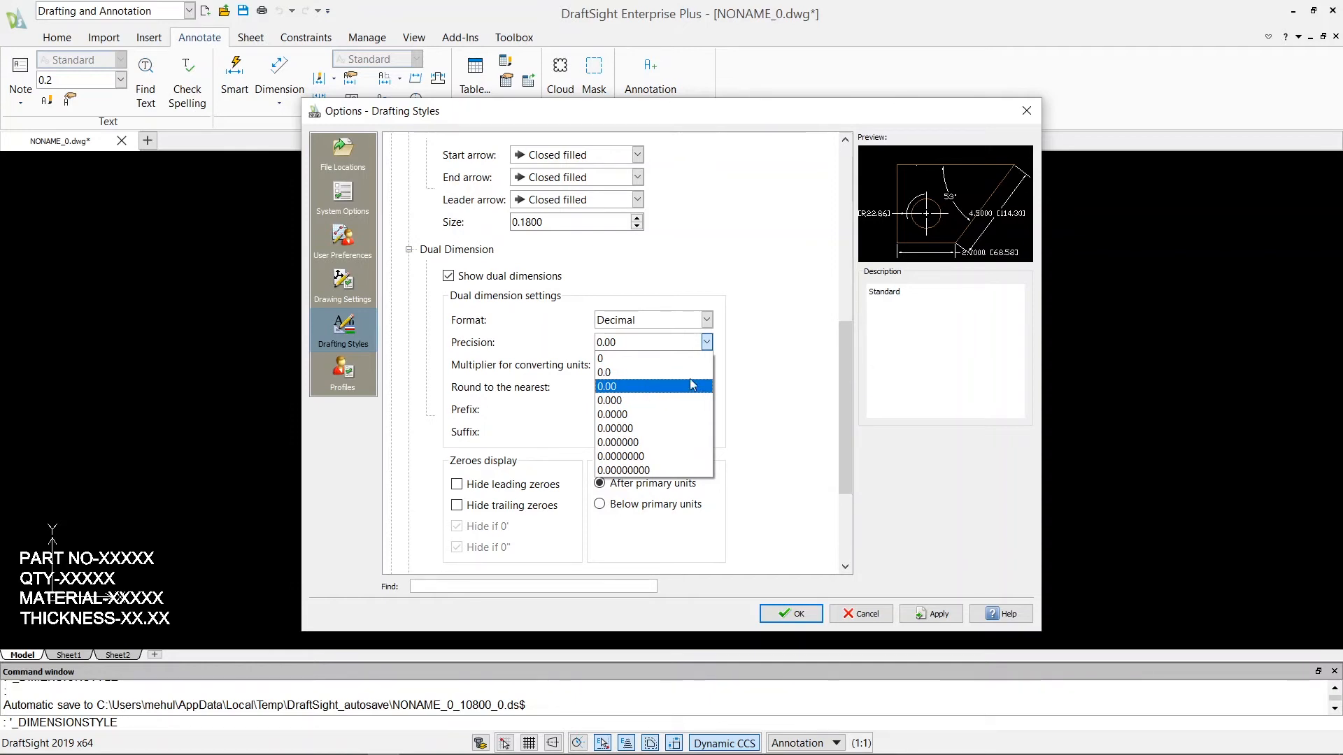
pyautogui.click(710, 345)
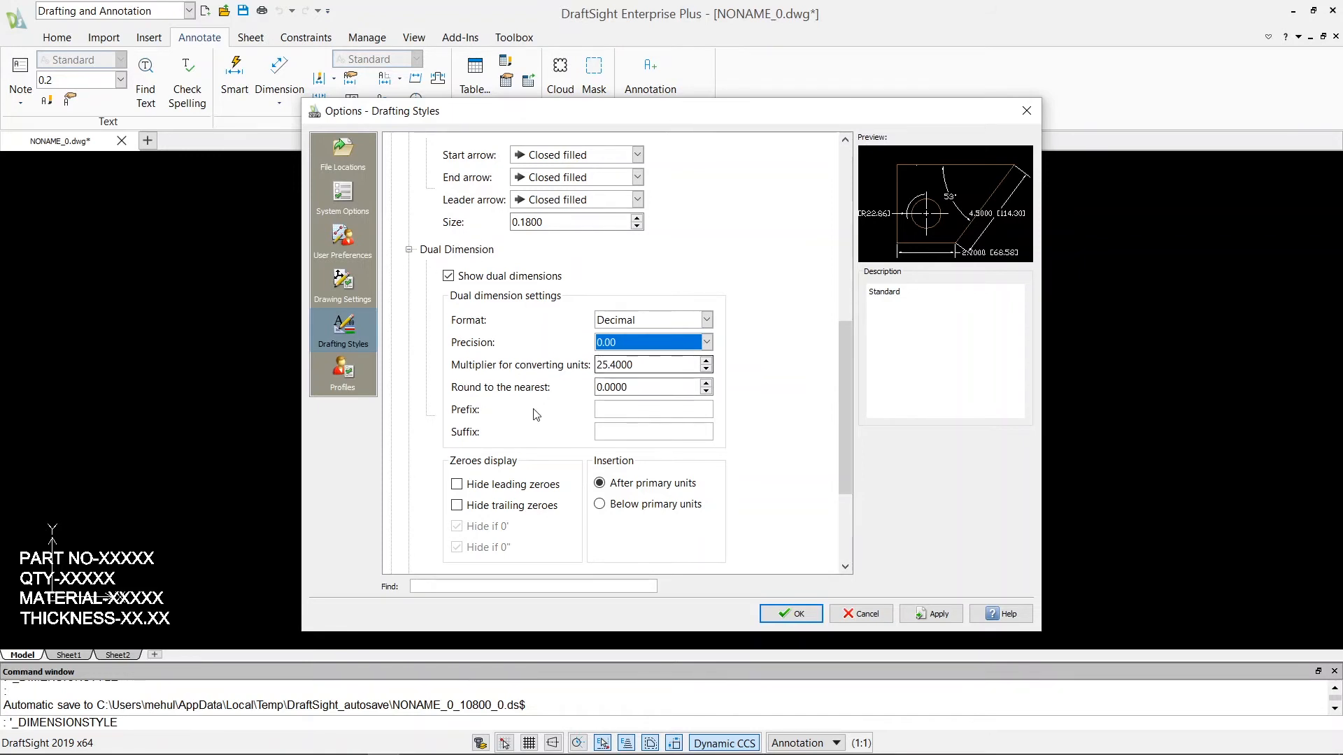
pyautogui.click(644, 364)
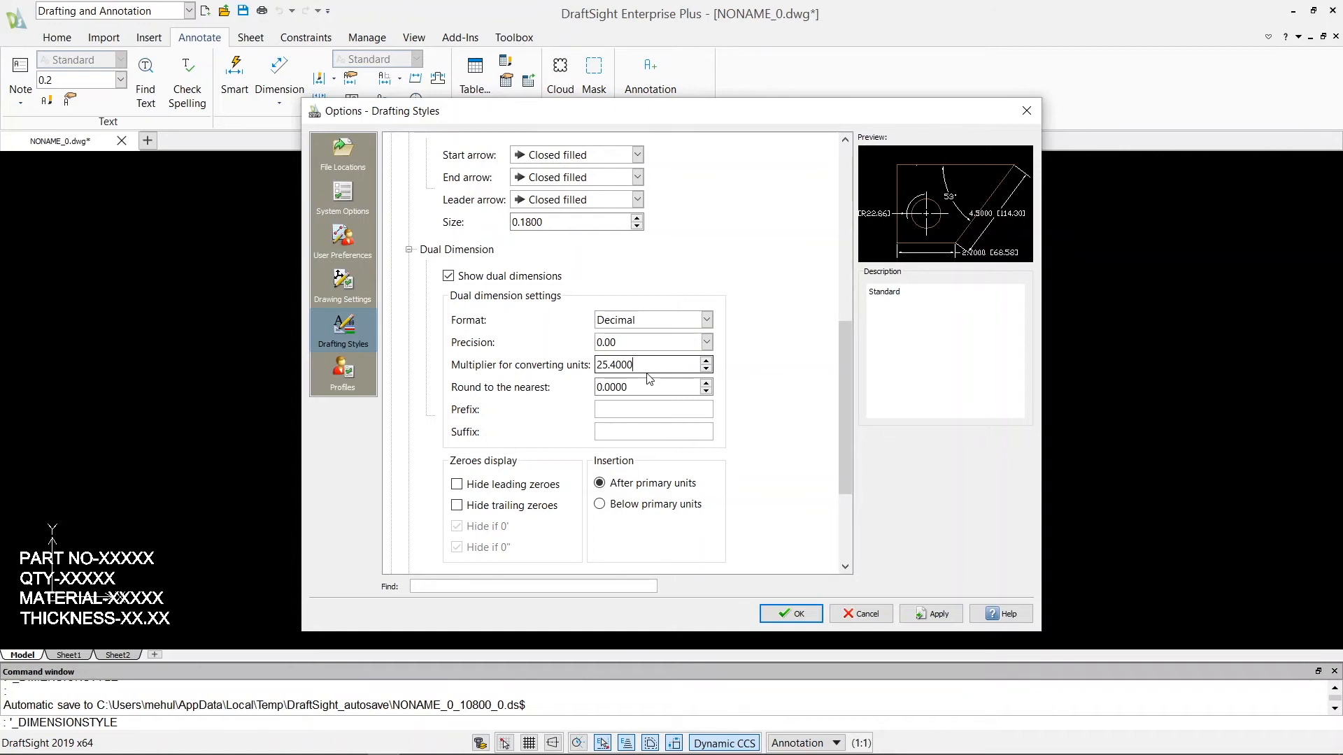
pyautogui.scroll(-3, 638, 405)
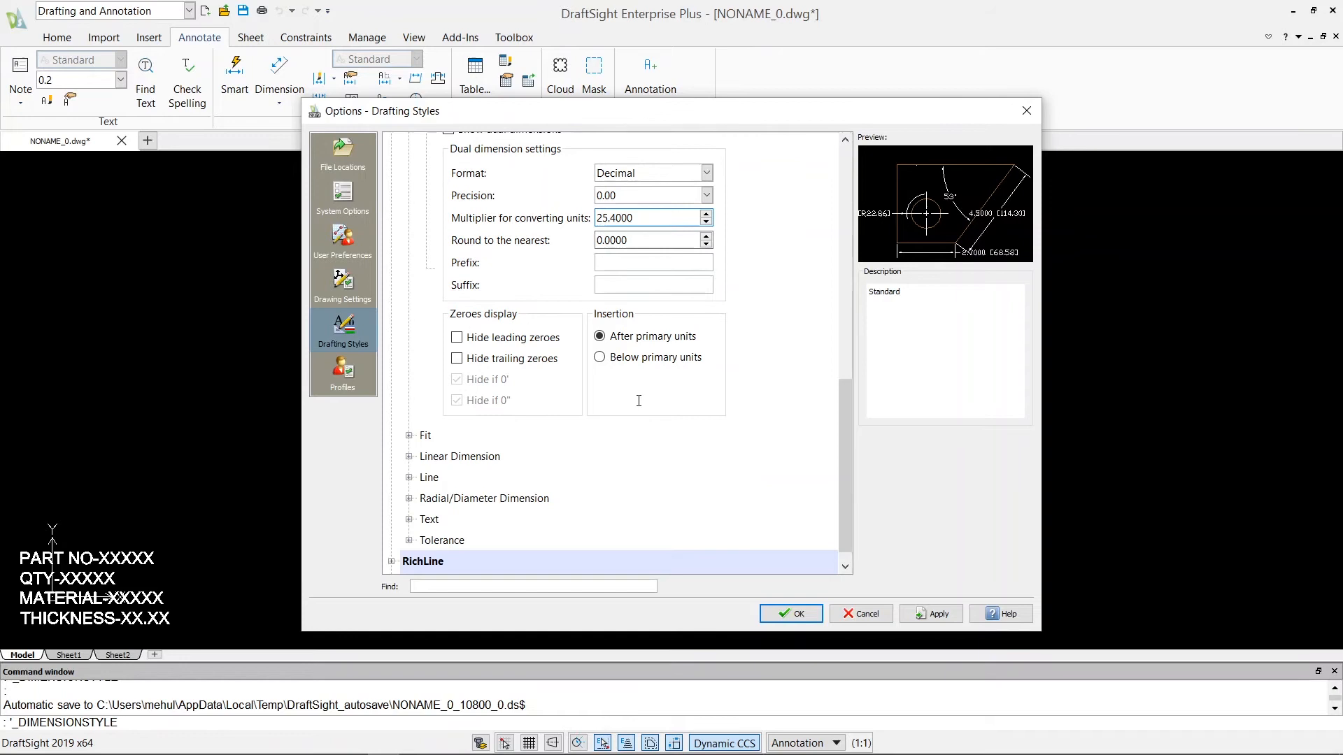
# Examine the dimension style's Fit settings for geometry and dimension text placement.
pyautogui.click(409, 435)
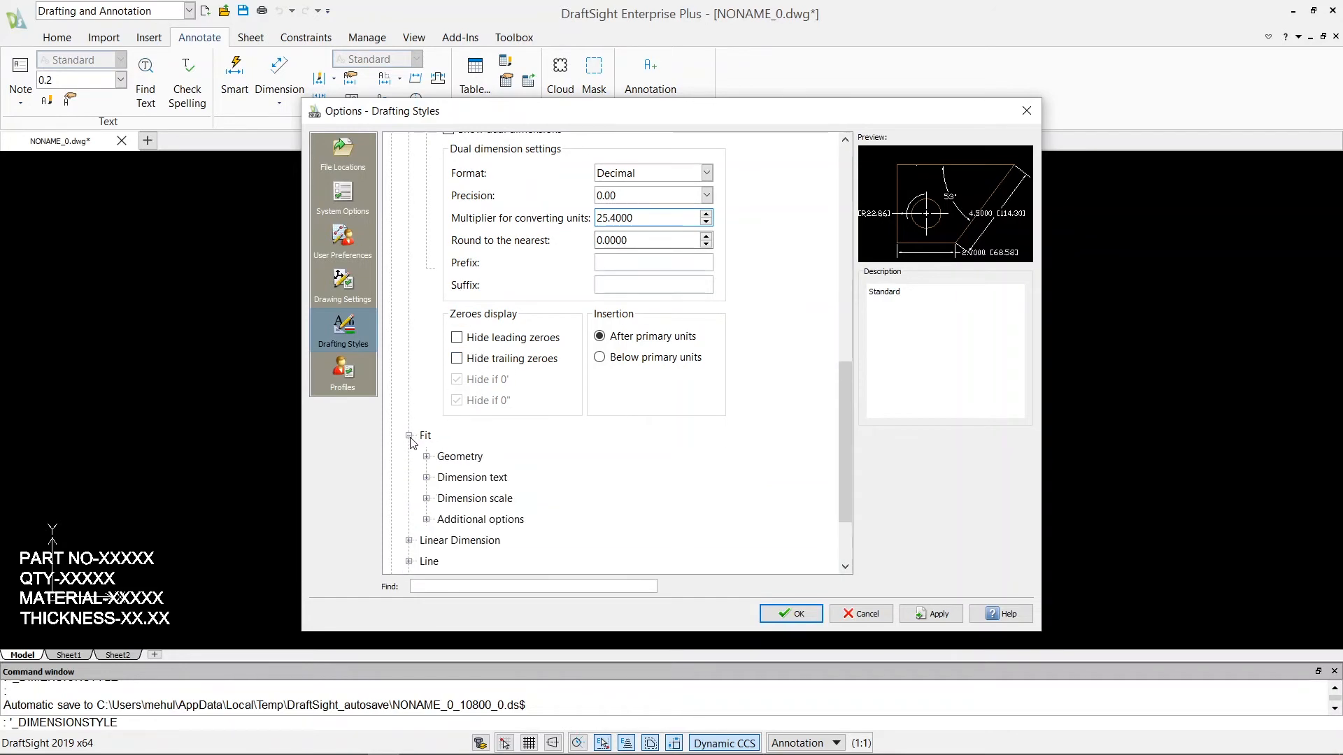
pyautogui.scroll(-2, 482, 419)
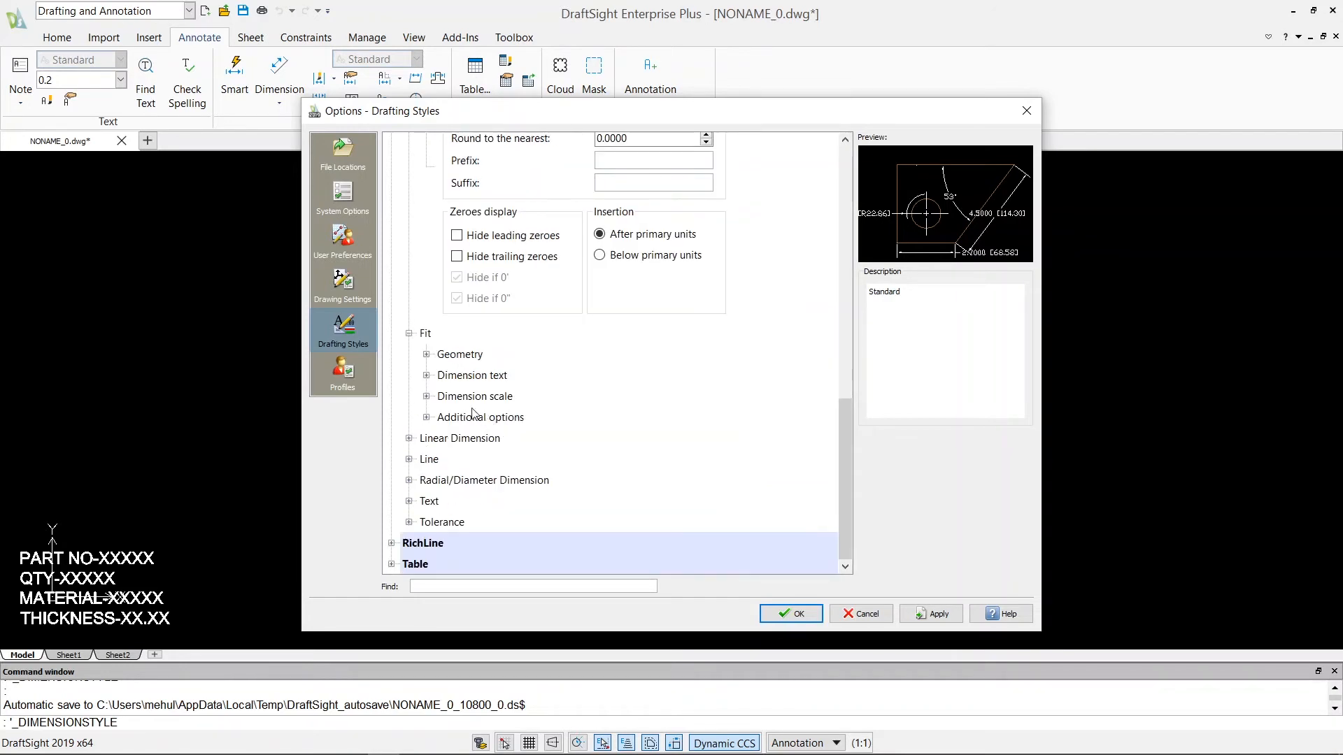
pyautogui.click(426, 355)
pyautogui.scroll(-3, 447, 354)
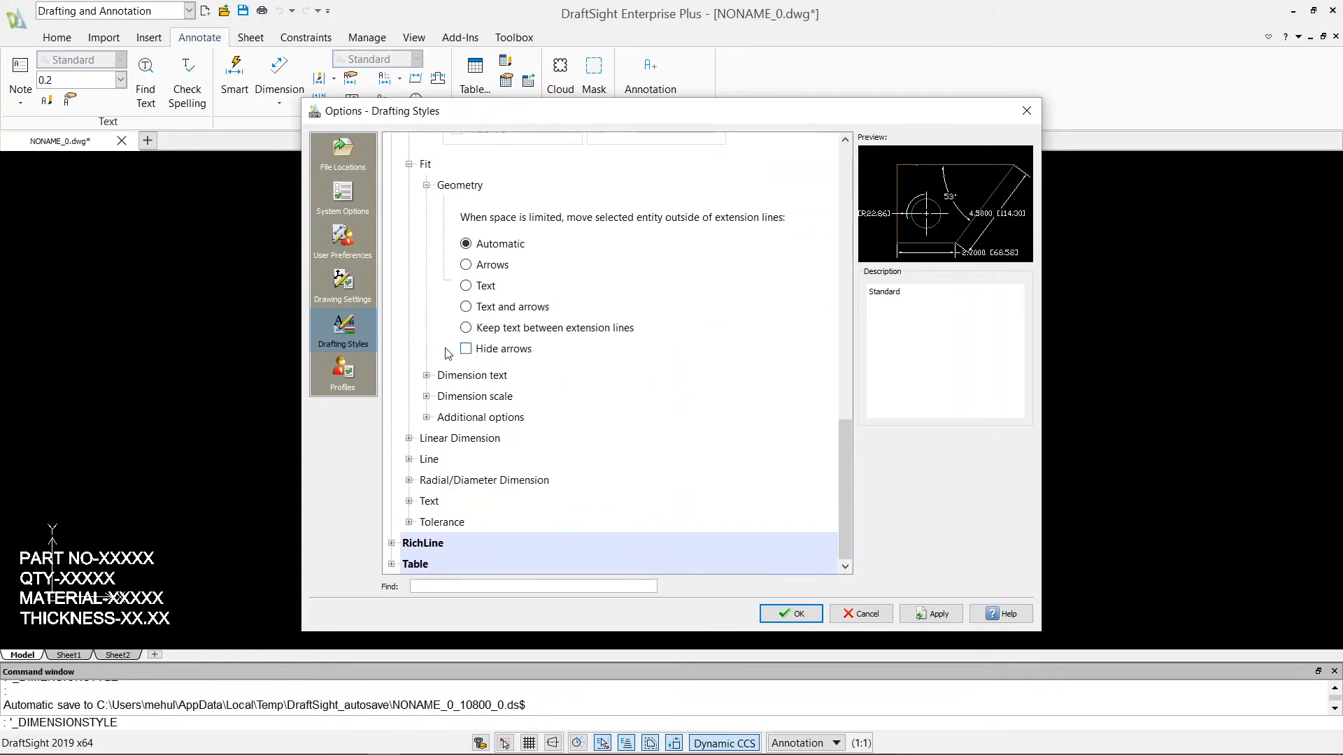
pyautogui.click(426, 376)
pyautogui.scroll(-2, 472, 416)
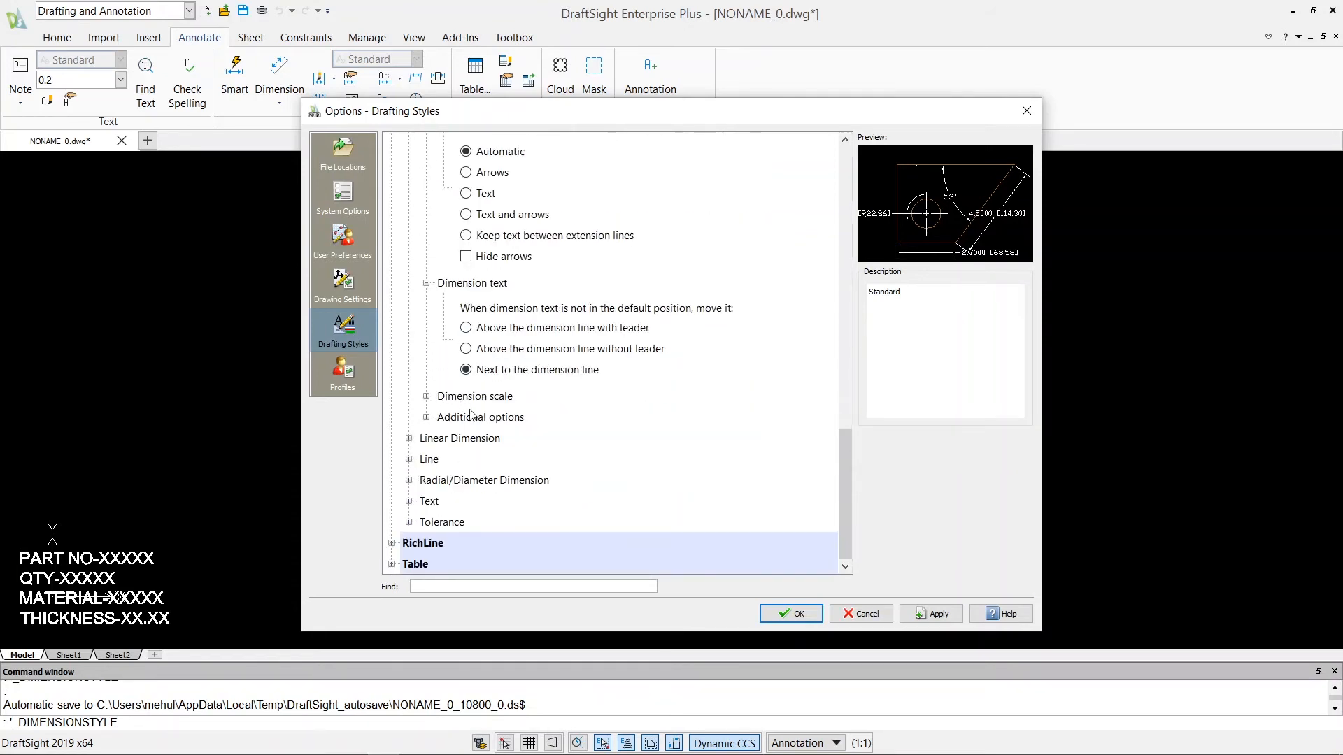
pyautogui.scroll(4, 465, 370)
pyautogui.scroll(-4, 455, 314)
# Examine the Fit section's dimension scale settings and additional options.
pyautogui.click(426, 395)
pyautogui.scroll(-2, 478, 413)
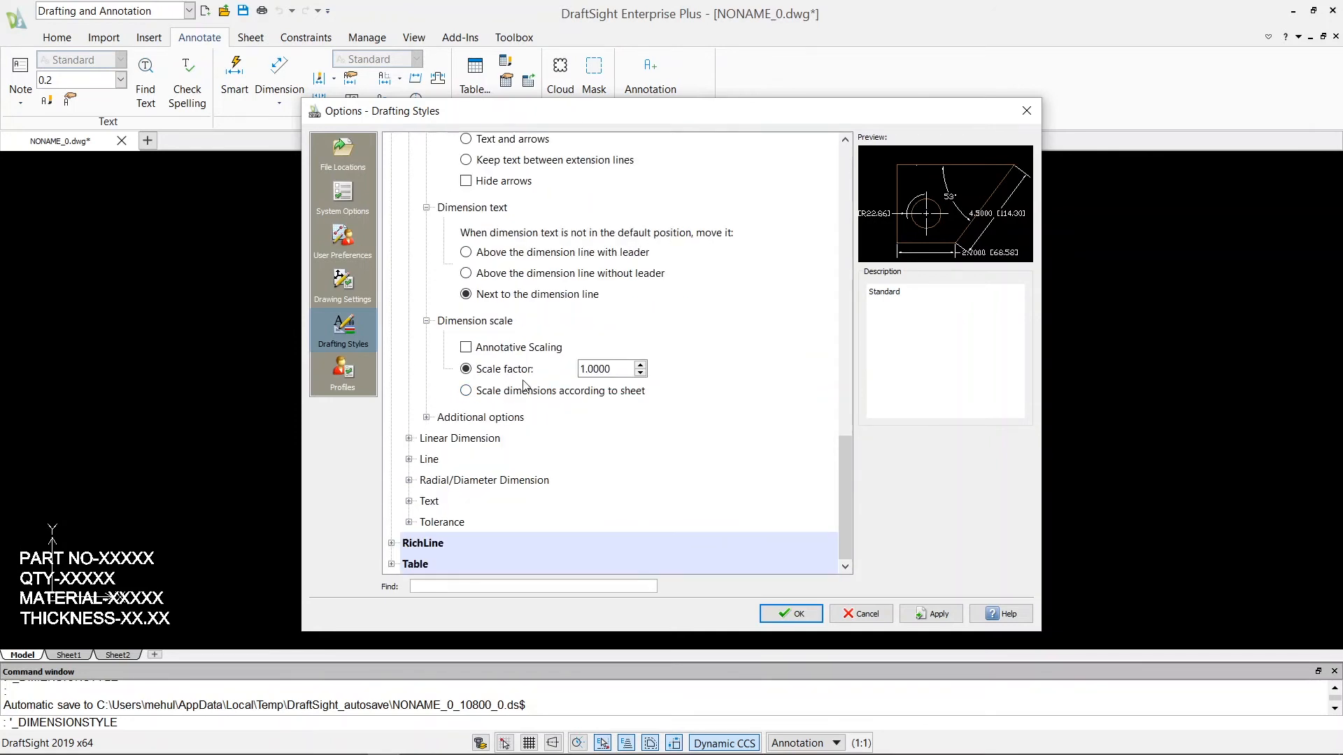
pyautogui.click(426, 417)
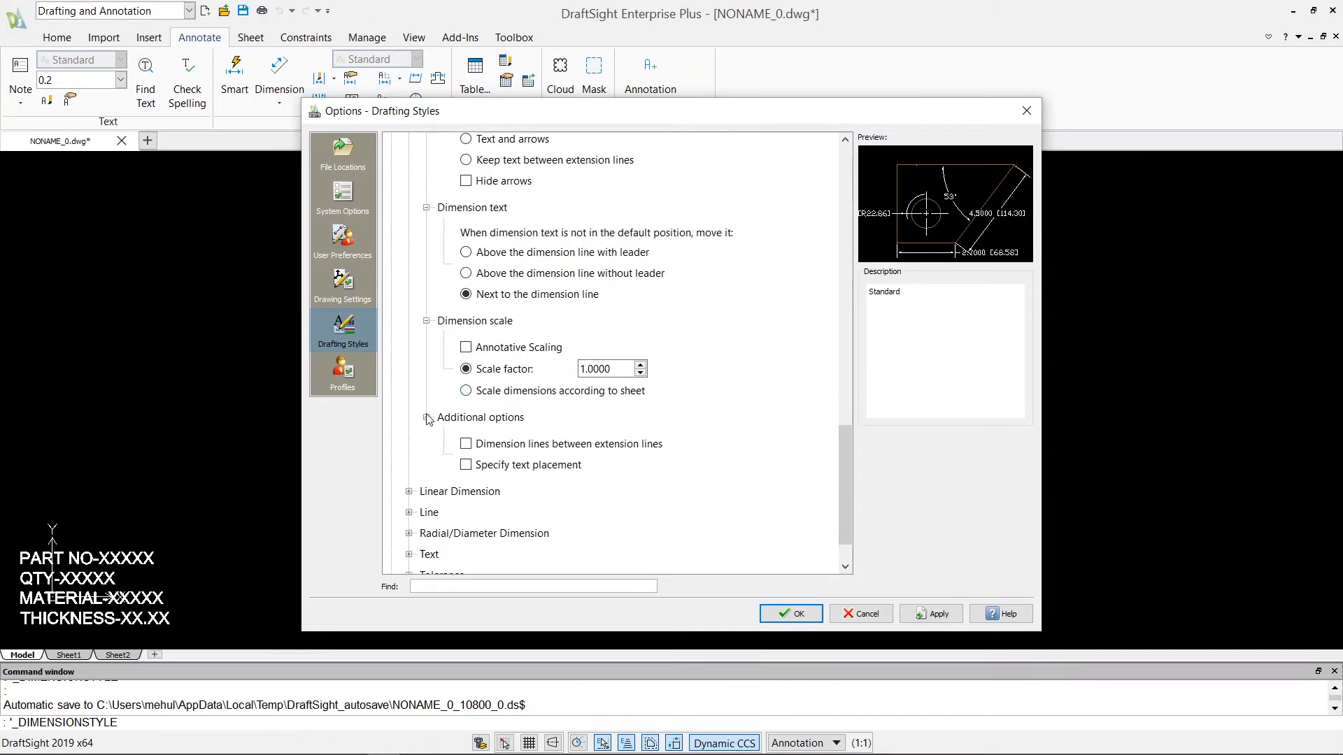
pyautogui.scroll(-1, 477, 423)
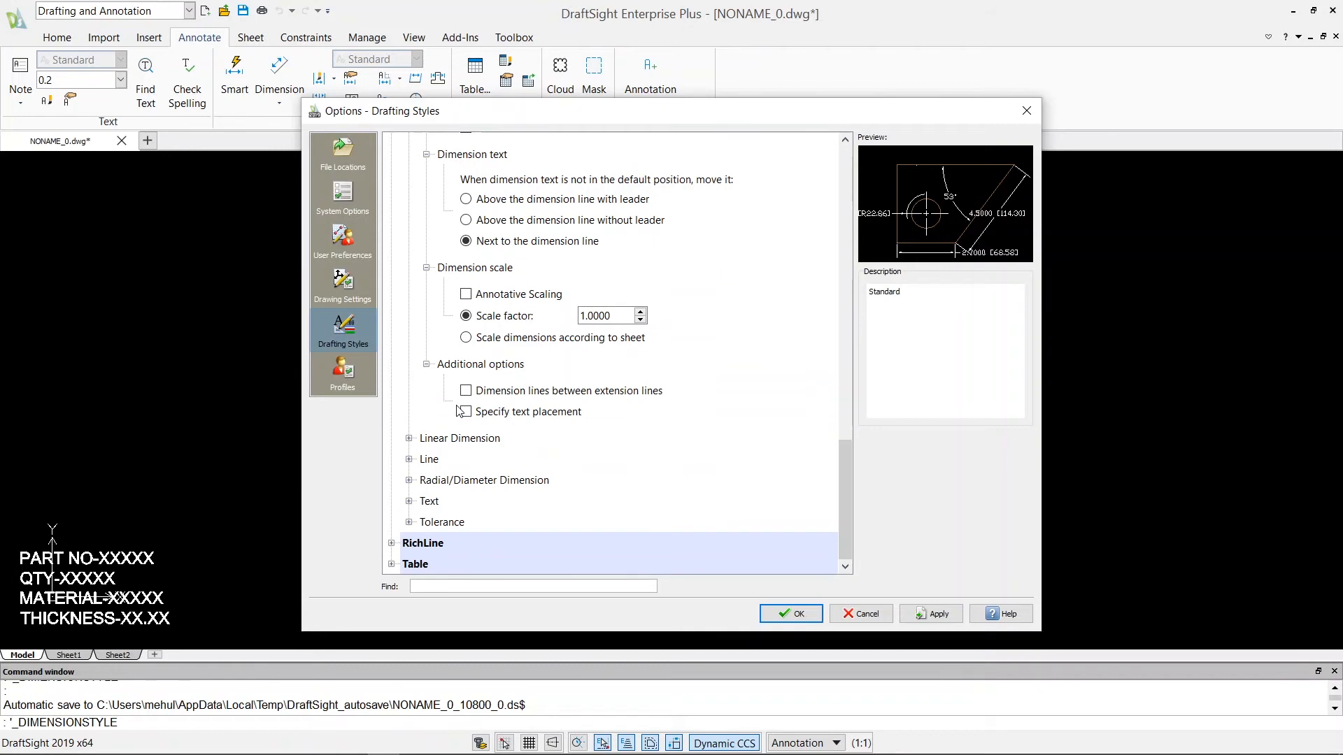
# Examine the Linear Dimension settings, checking the format and precision choices without changing them.
pyautogui.click(409, 440)
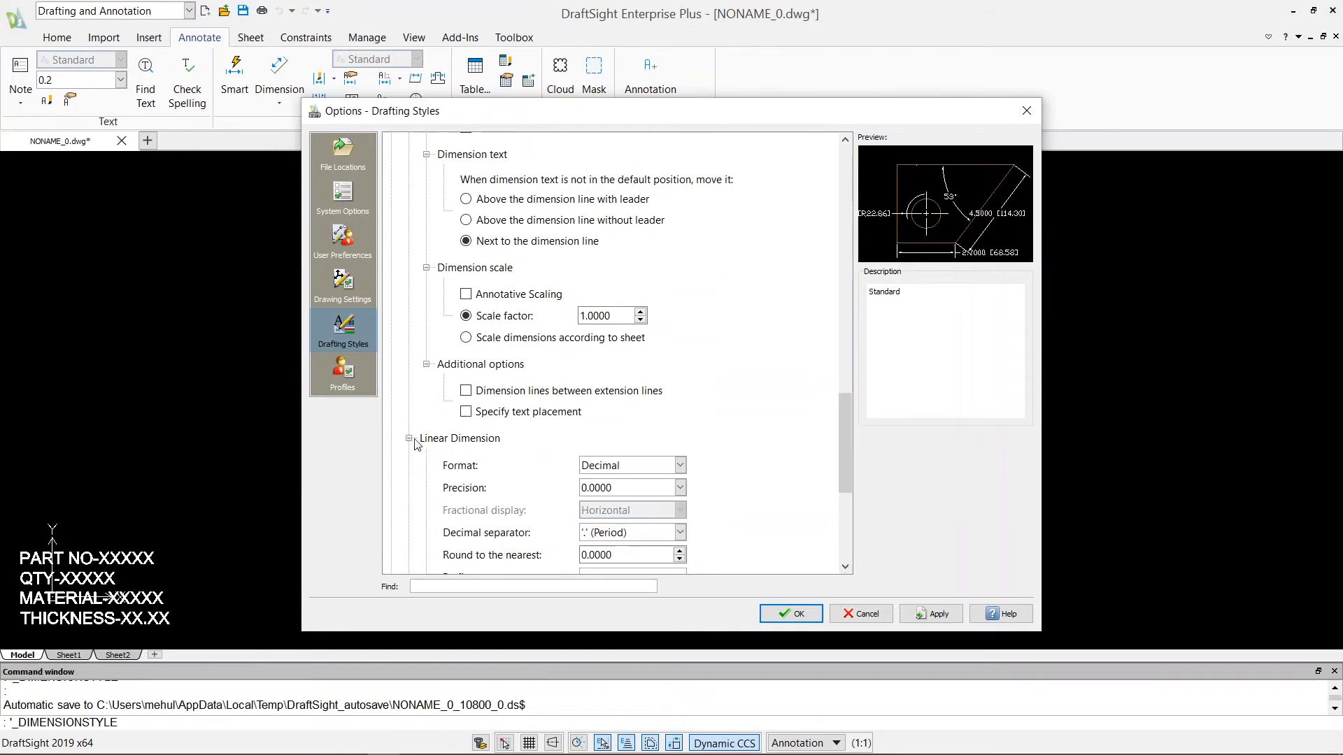
pyautogui.scroll(-5, 475, 448)
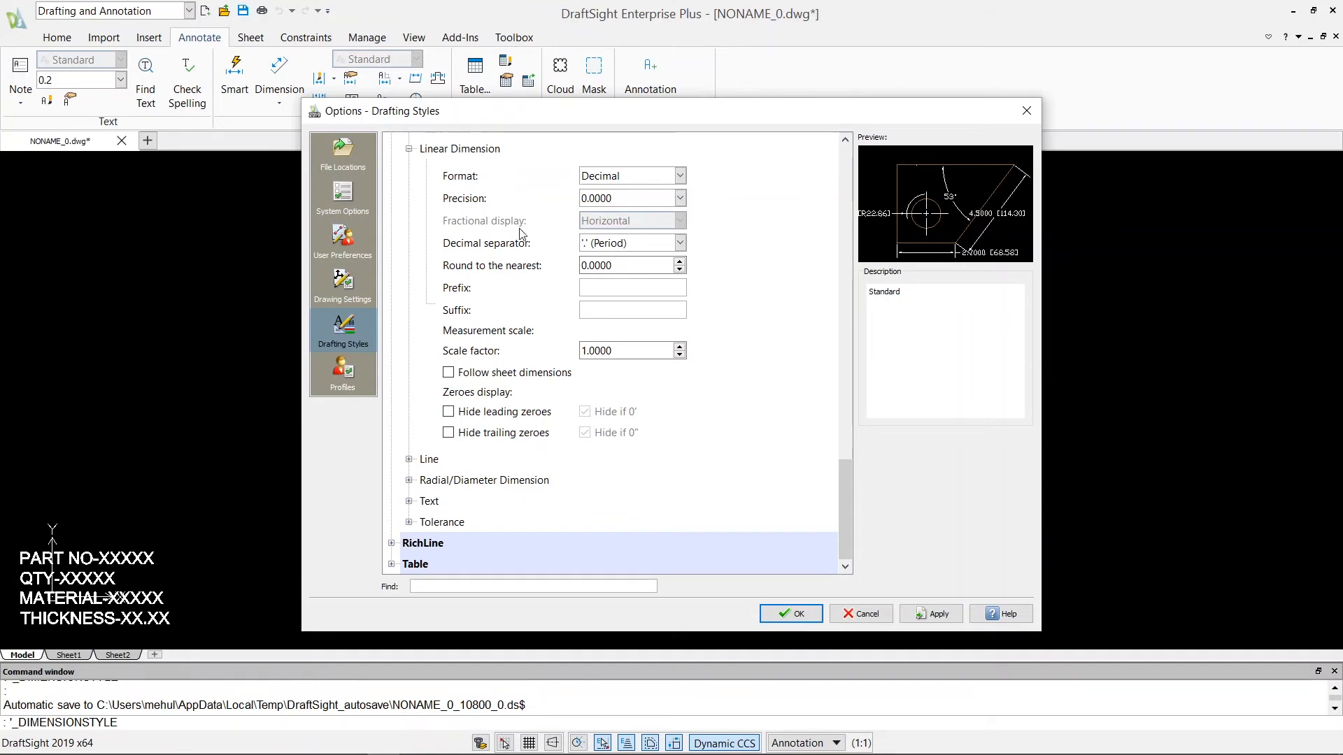
pyautogui.click(680, 176)
pyautogui.click(679, 179)
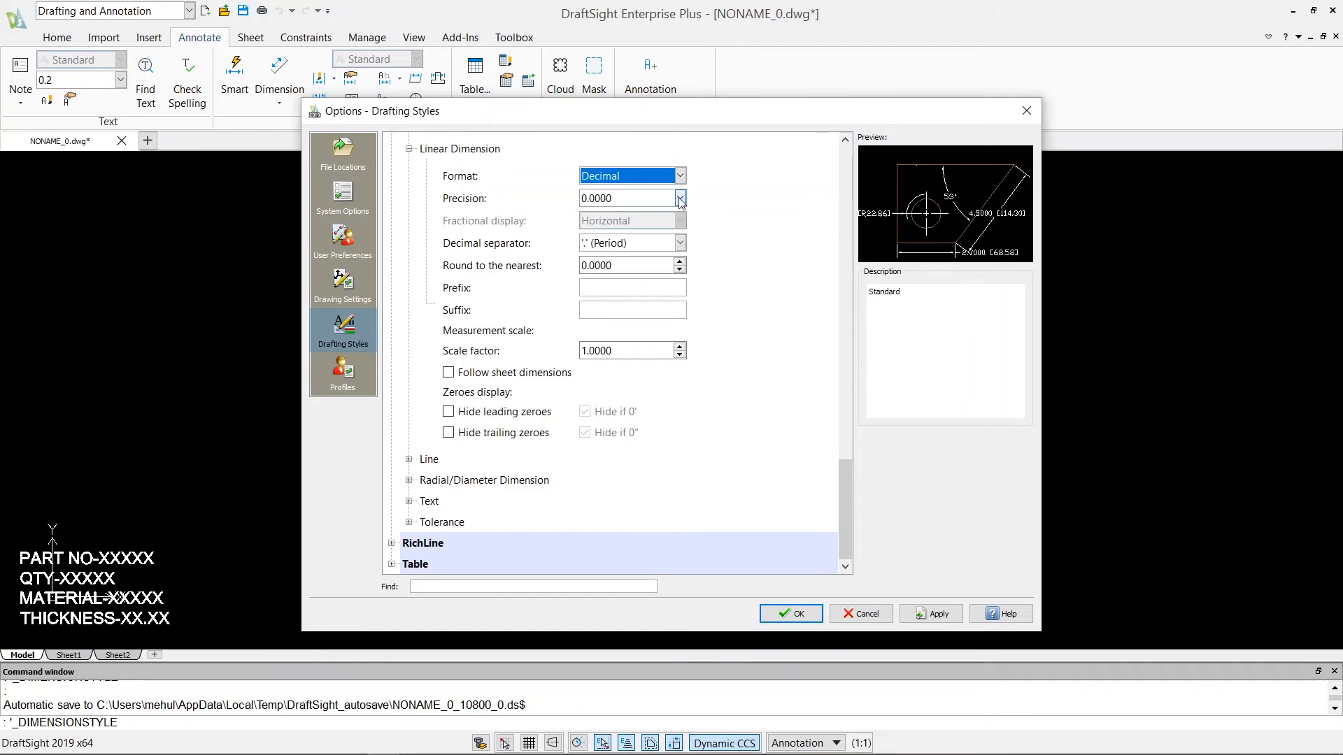
pyautogui.click(679, 199)
pyautogui.click(680, 199)
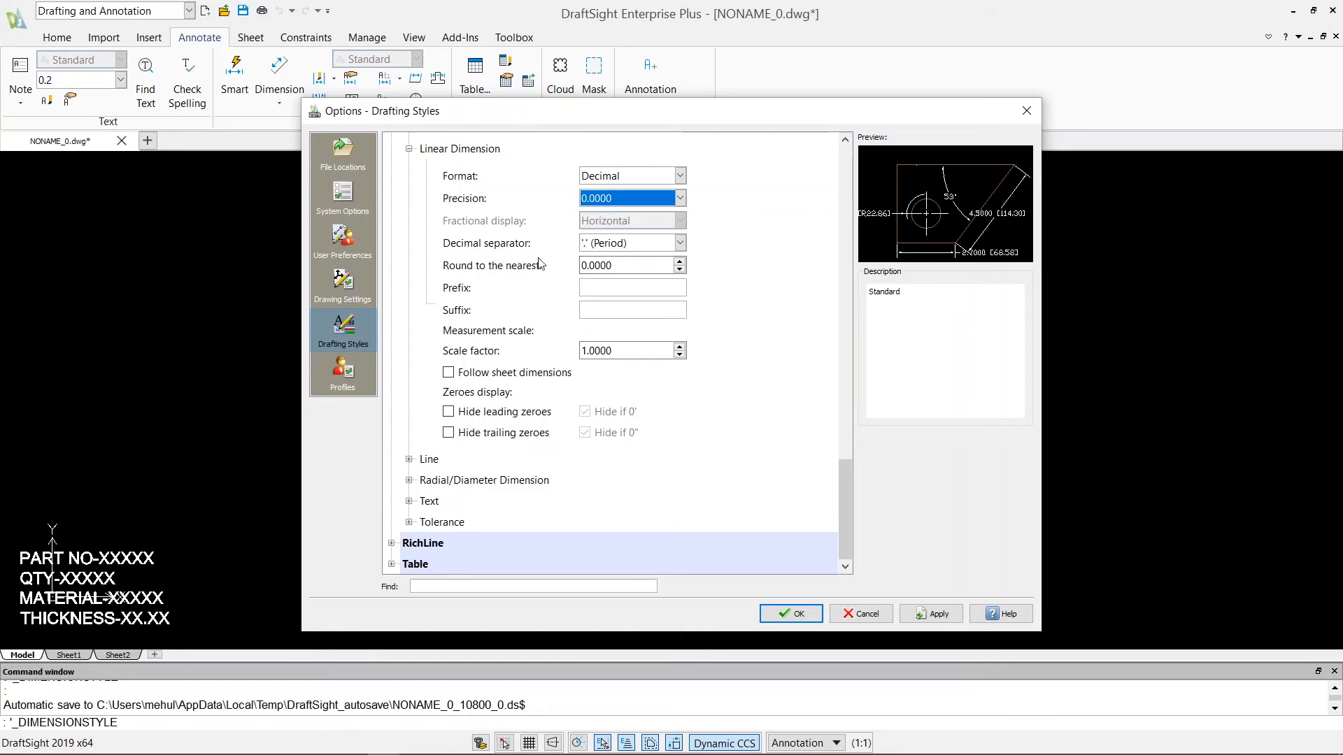
# Check the decimal separator choices and the measurement scale factor in the Linear Dimension settings, keeping the period separator.
pyautogui.click(668, 244)
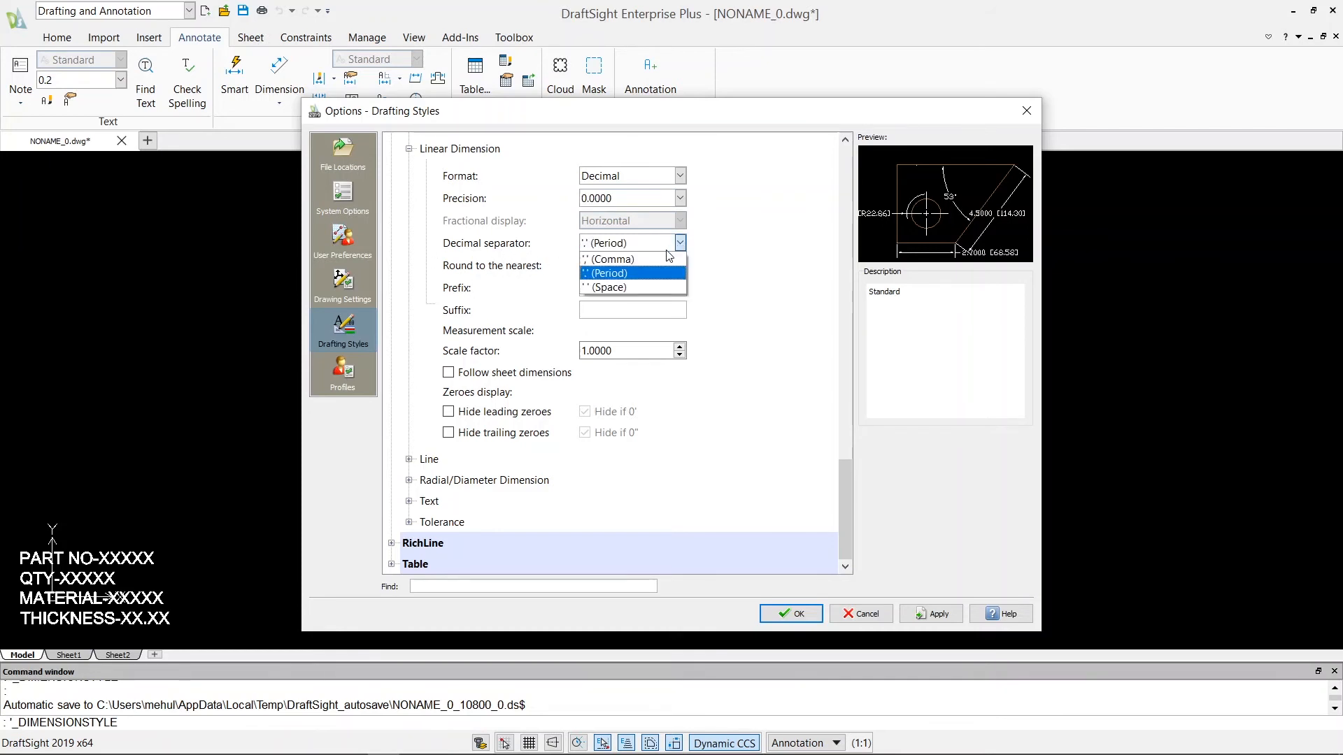
pyautogui.click(606, 275)
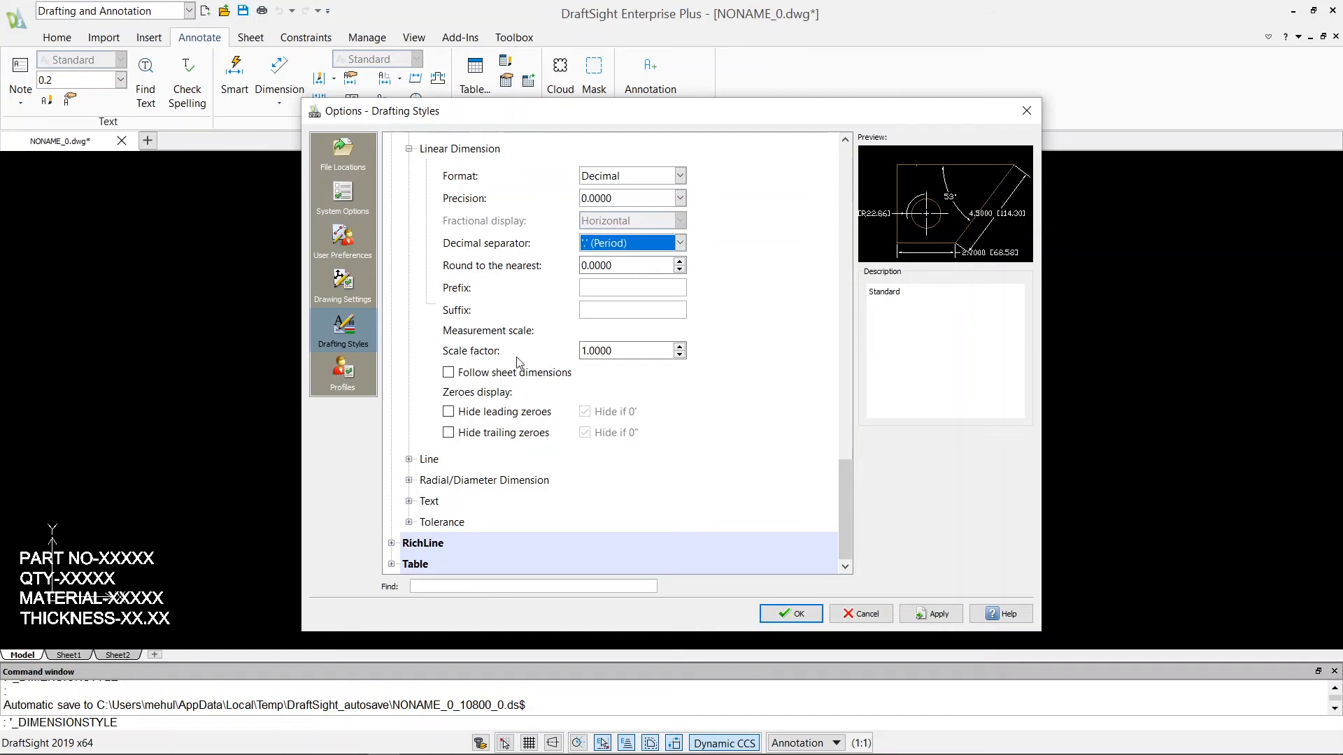
pyautogui.click(653, 354)
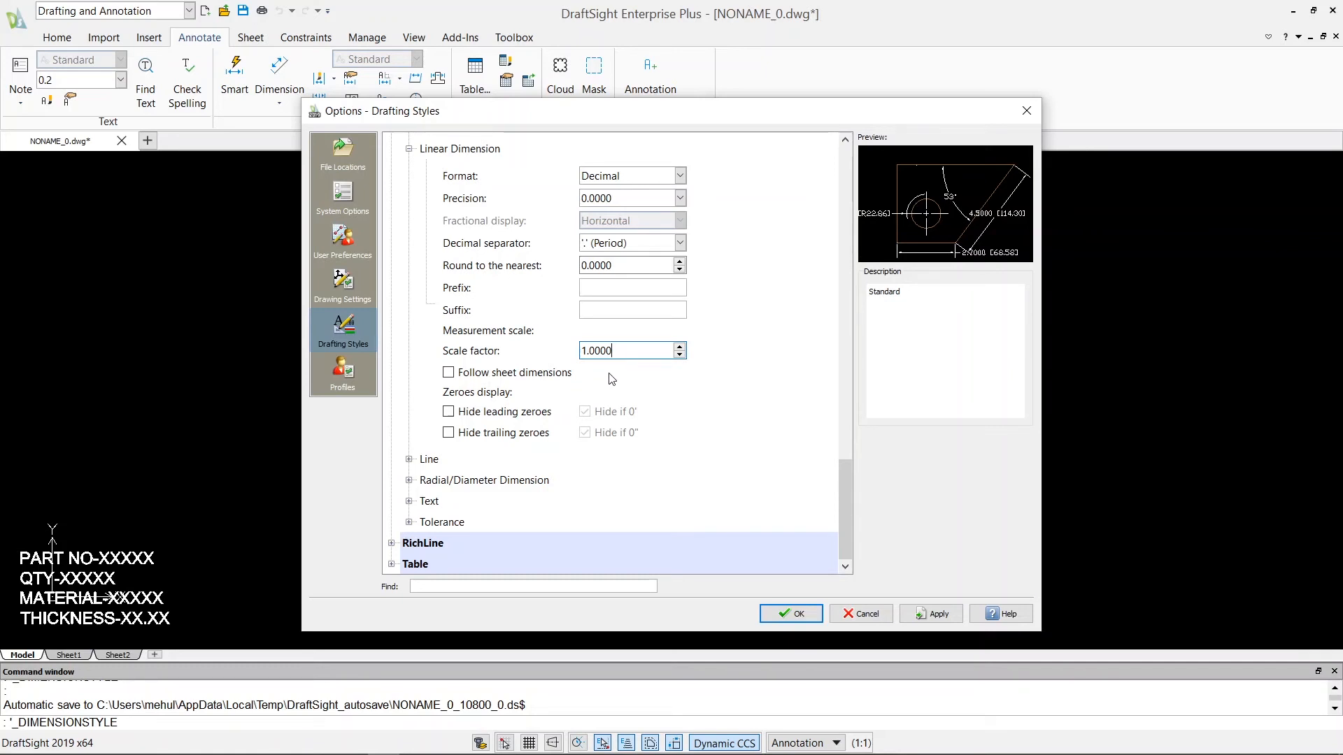
# Examine the dimension style's Line settings for dimension lines, extension lines and the dimension split gap.
pyautogui.click(409, 459)
pyautogui.scroll(-1, 455, 453)
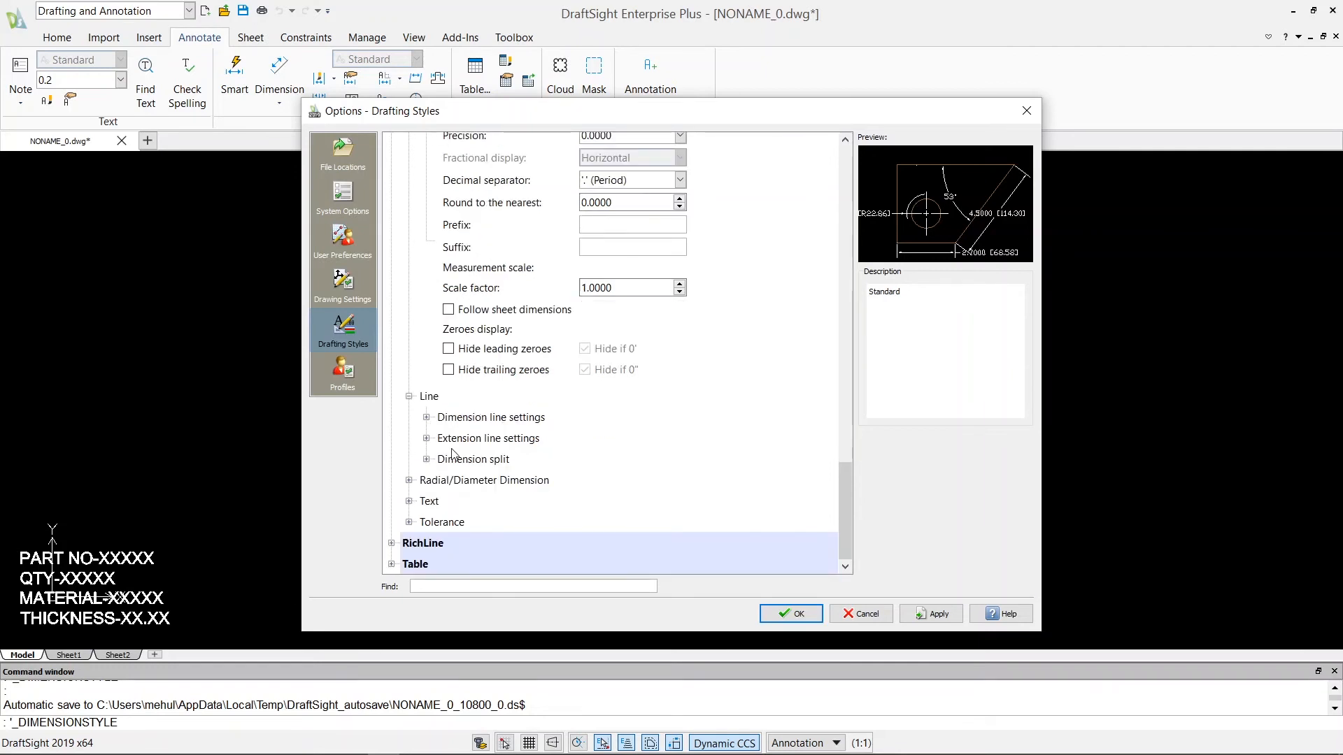
pyautogui.click(426, 415)
pyautogui.scroll(-3, 454, 434)
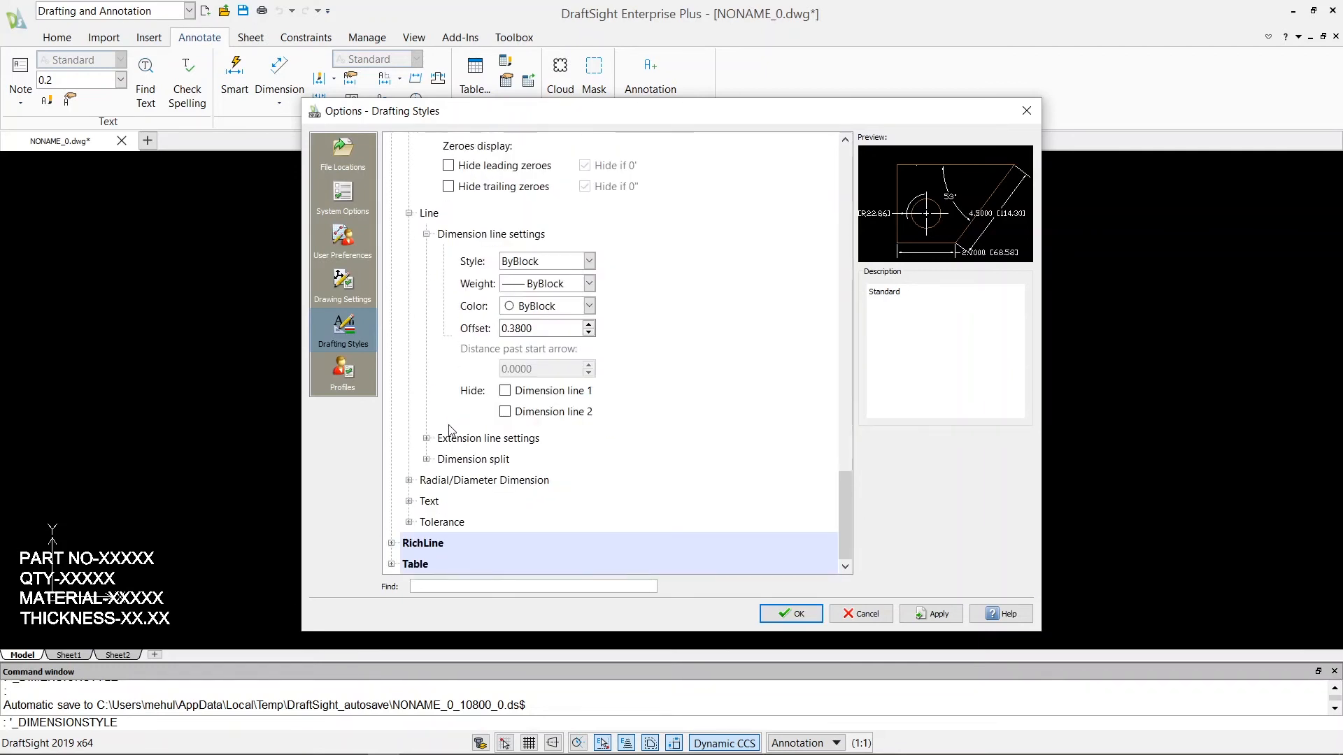
pyautogui.click(425, 439)
pyautogui.scroll(-4, 431, 448)
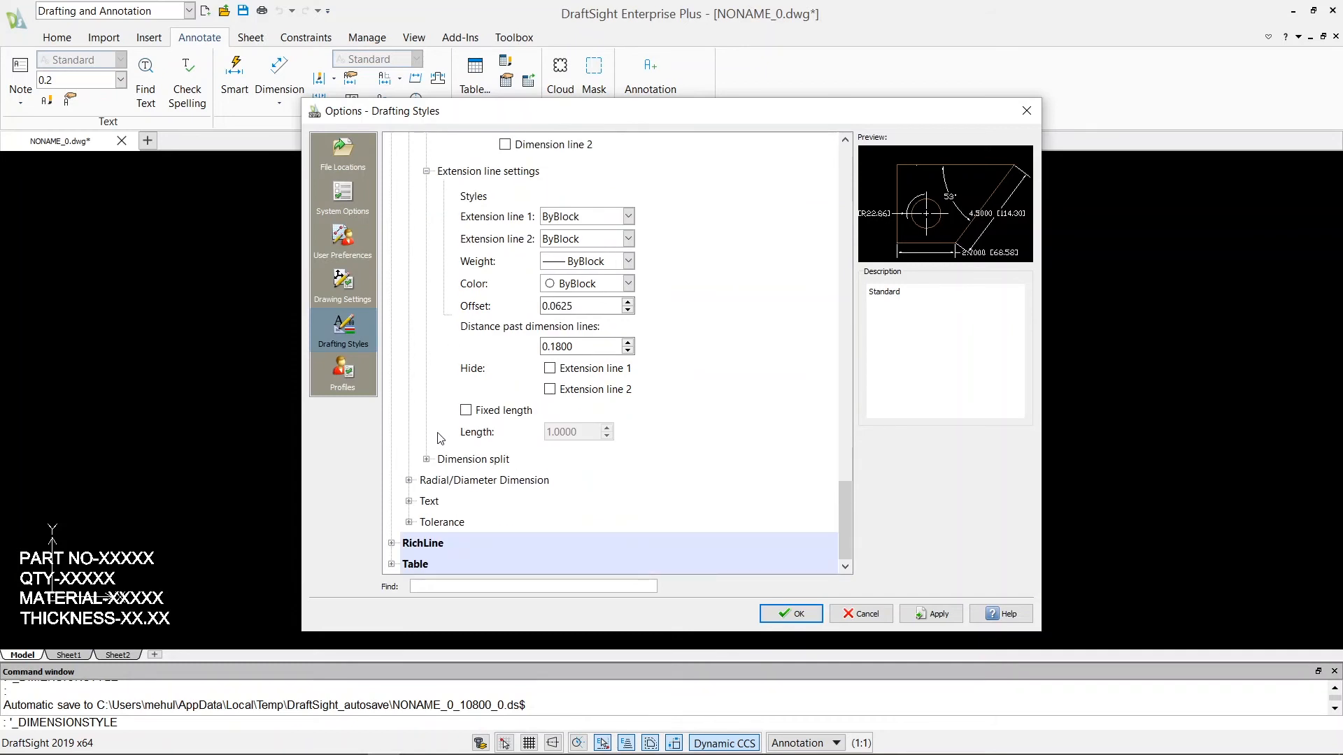
pyautogui.scroll(2, 440, 438)
pyautogui.scroll(4, 449, 392)
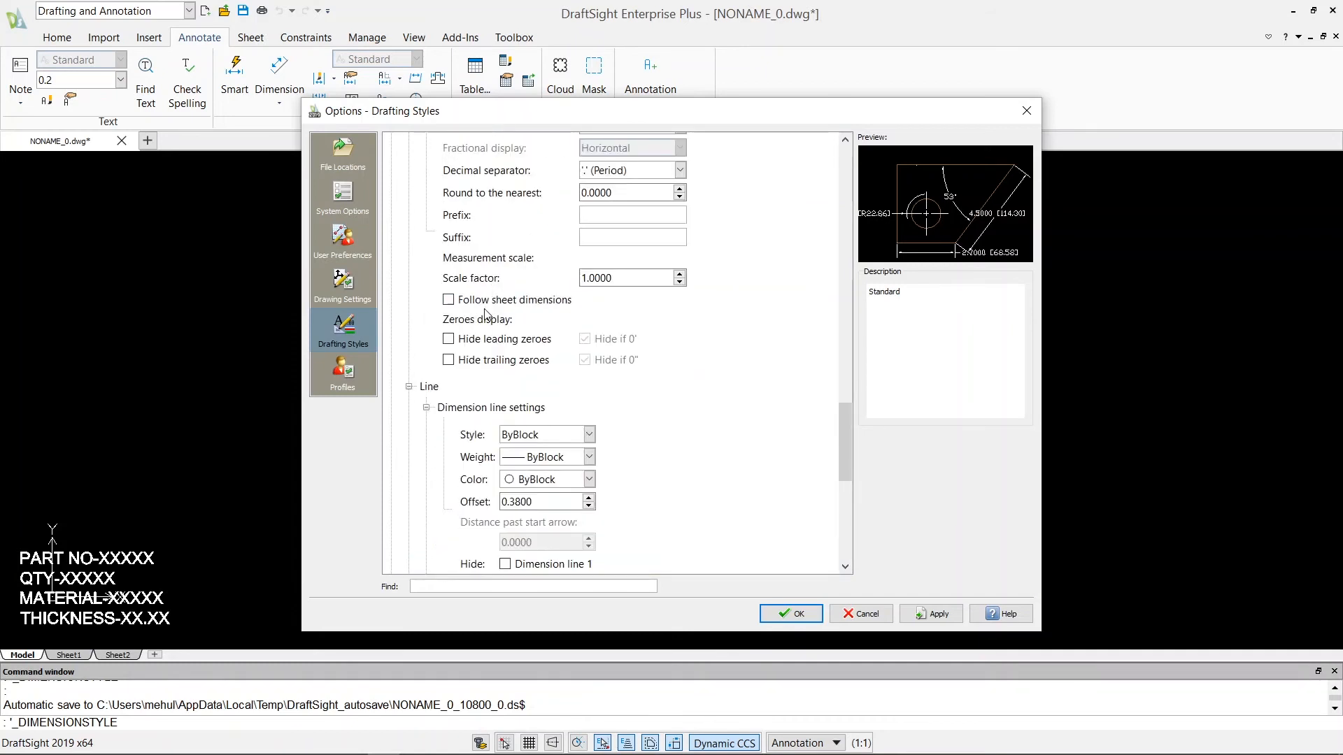
pyautogui.scroll(-6, 486, 311)
pyautogui.click(426, 459)
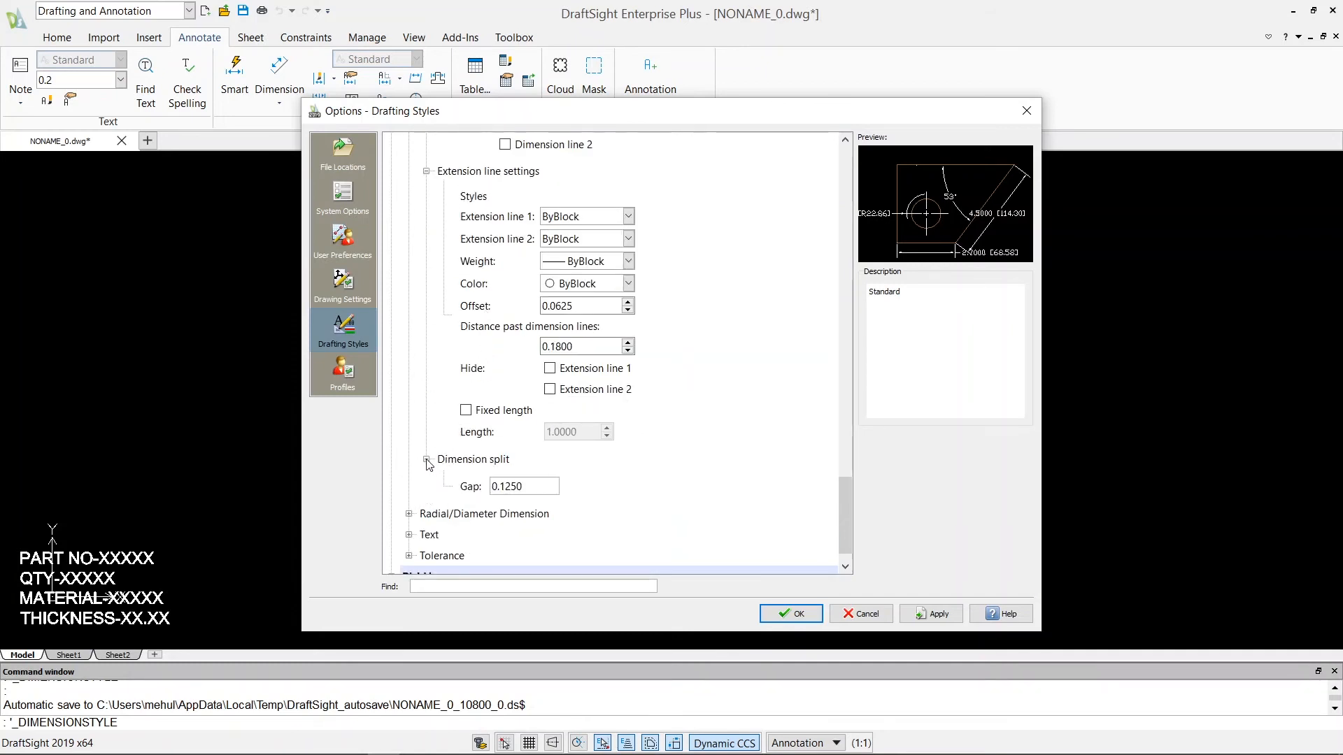
pyautogui.scroll(-1, 442, 448)
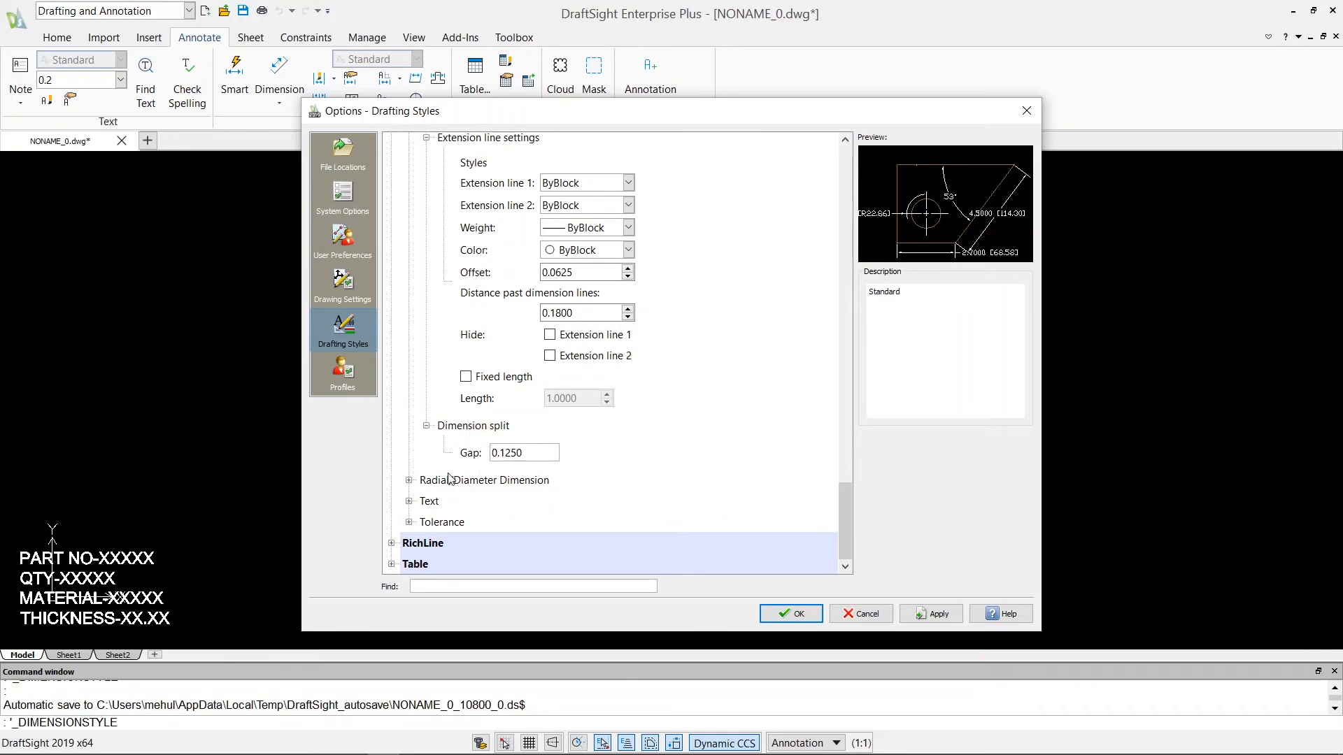
# Compare the mark and centerline options for the Radial/Diameter Dimension center mark display, and set it to As mark.
pyautogui.click(409, 481)
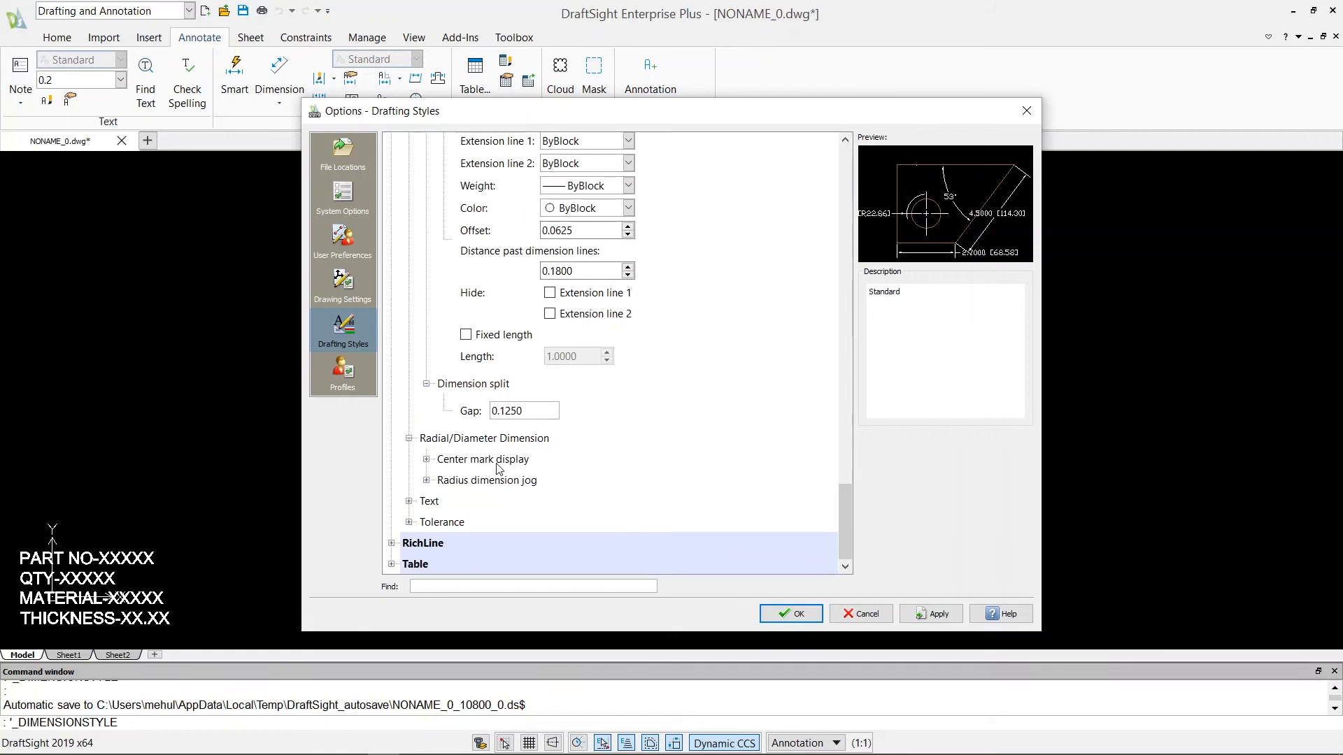
pyautogui.click(426, 459)
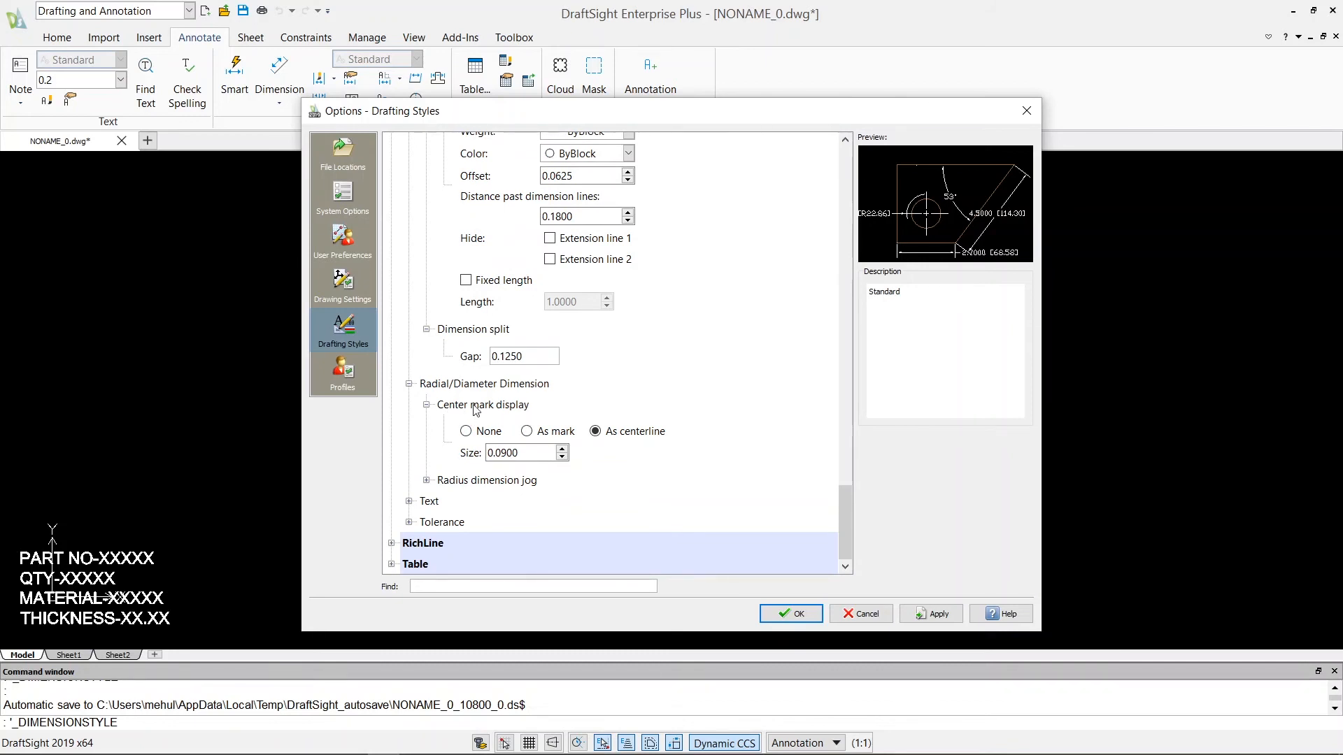
pyautogui.click(527, 432)
pyautogui.click(595, 431)
pyautogui.click(527, 431)
pyautogui.click(595, 431)
pyautogui.click(526, 431)
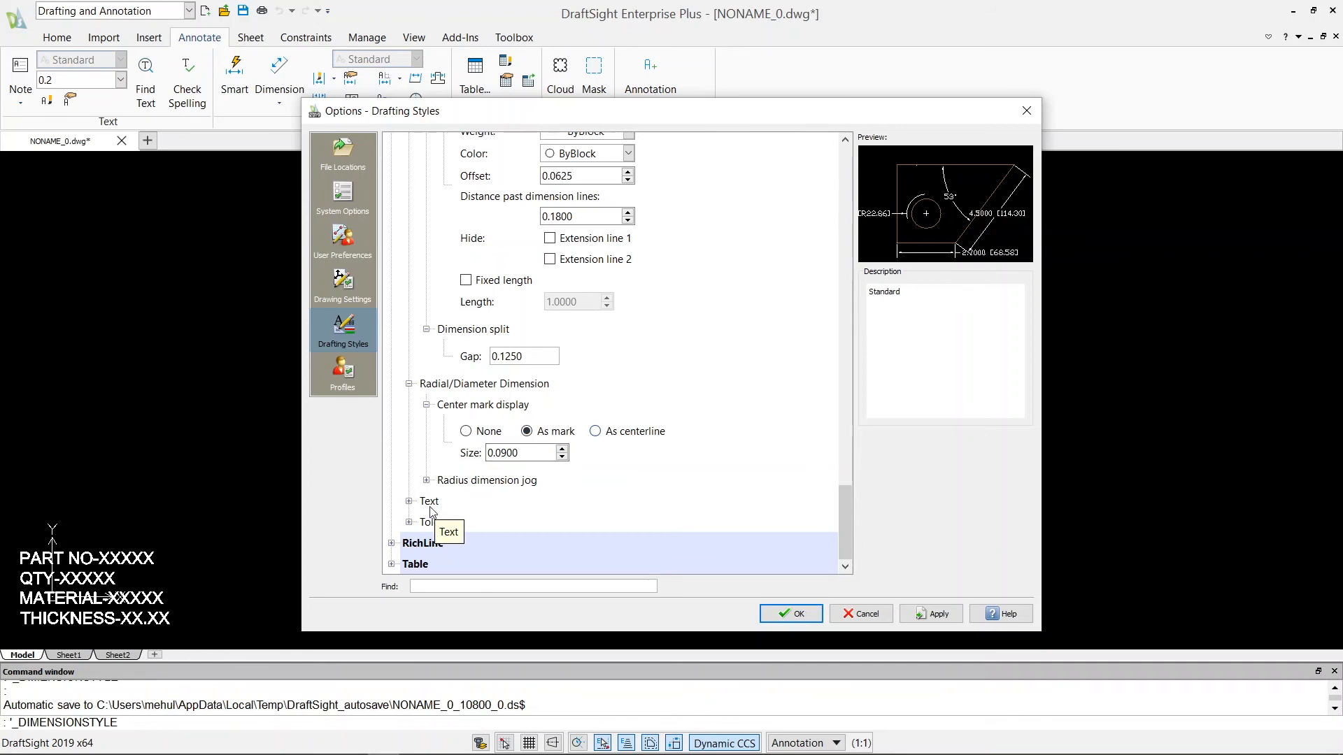
# Examine the dimension style's Text section, covering text settings, text position and text alignment.
pyautogui.click(409, 501)
pyautogui.scroll(-1, 412, 503)
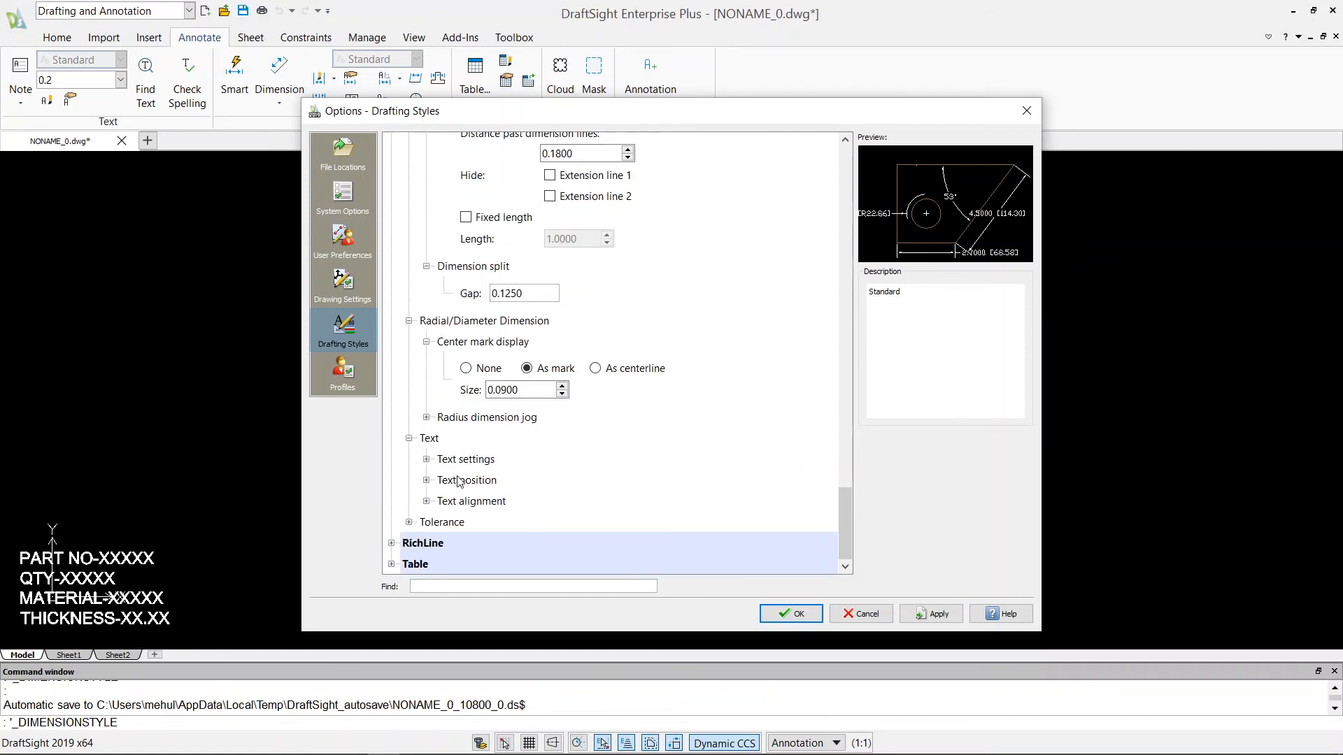
pyautogui.click(426, 459)
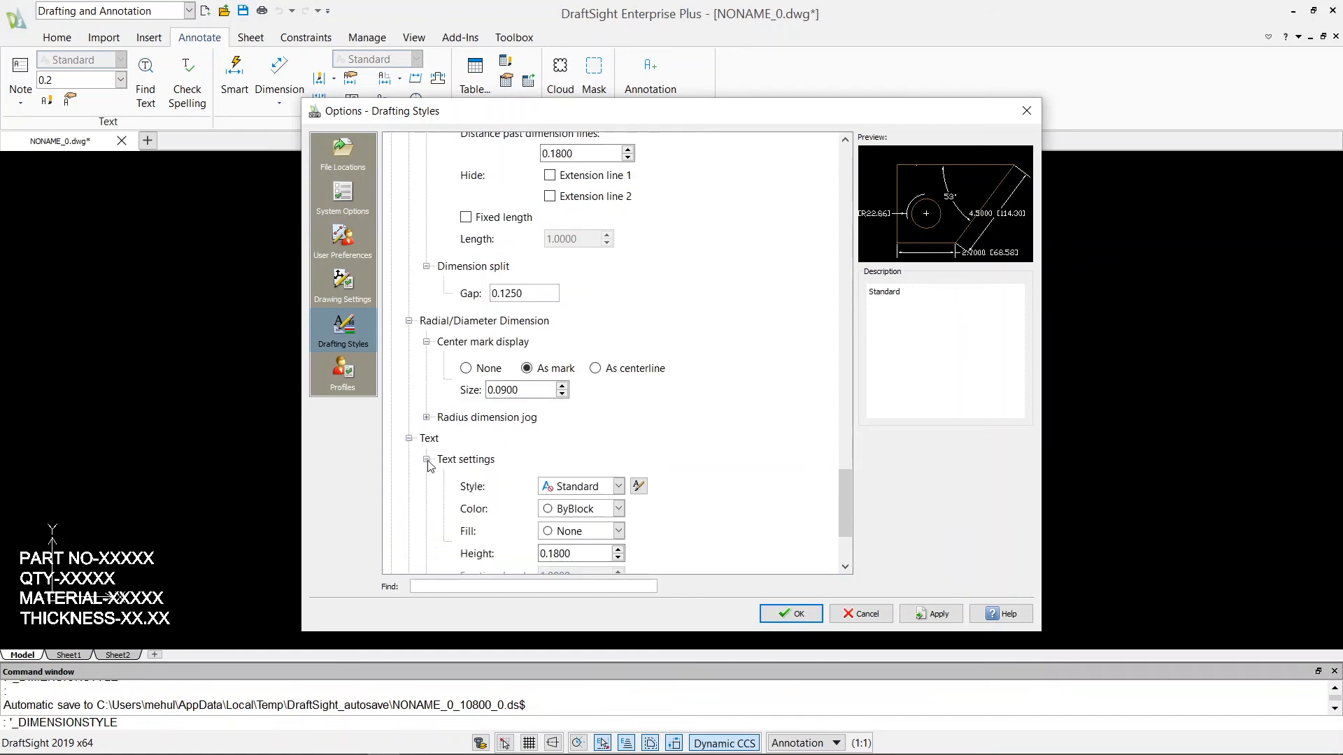
pyautogui.click(425, 481)
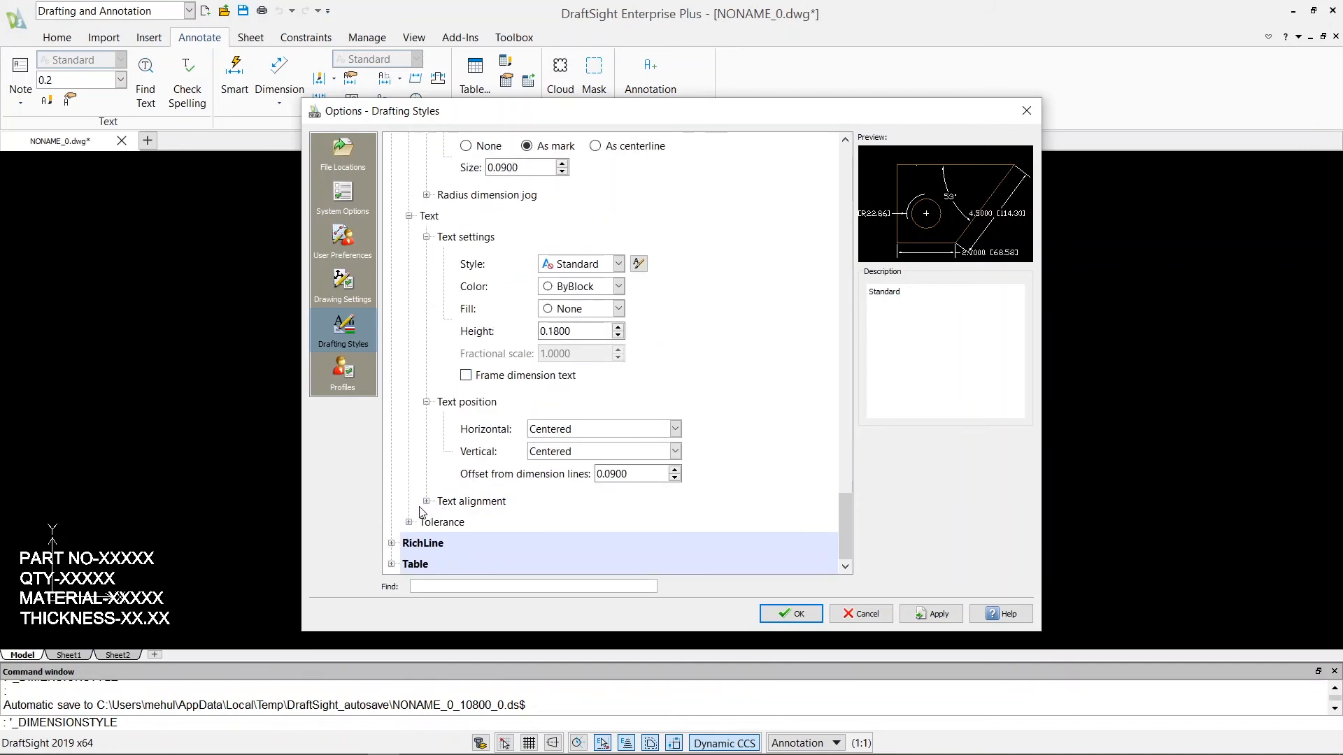
pyautogui.click(426, 501)
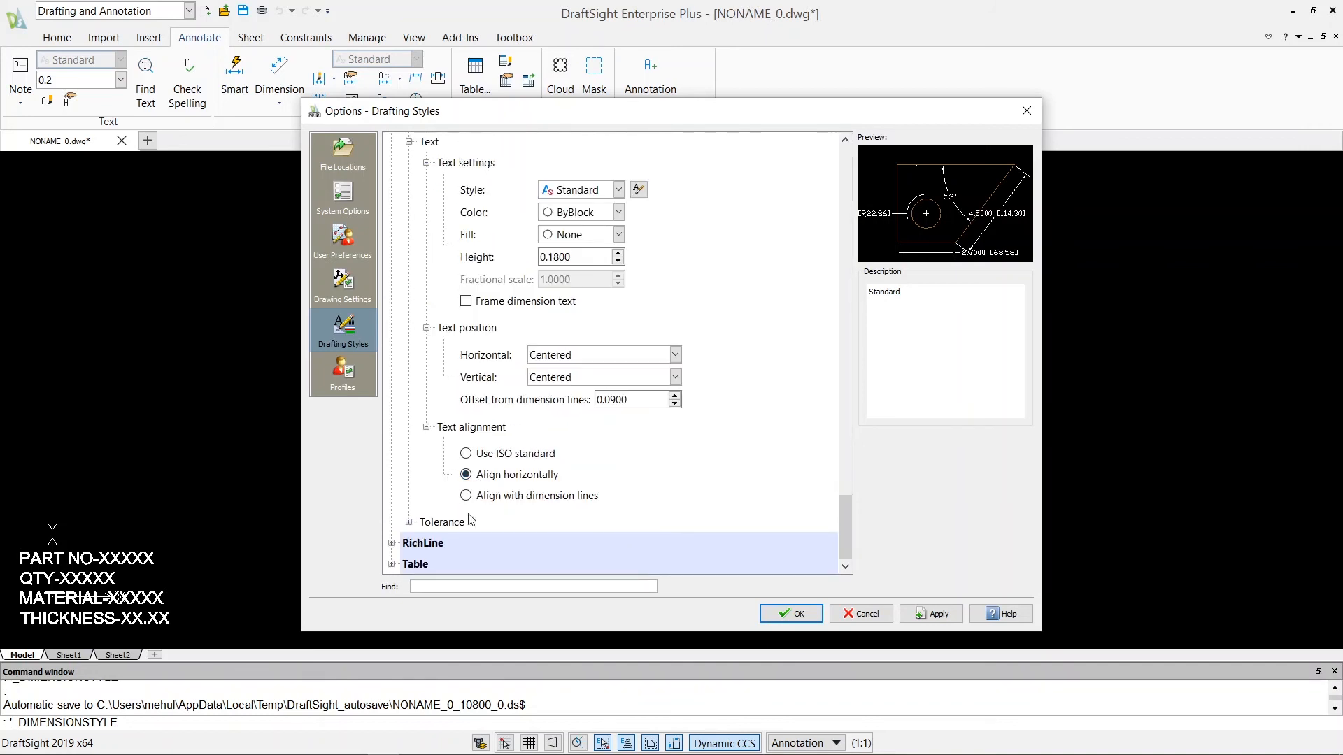
# Examine the dimension style's Tolerance settings and the available calculation types, leaving the calculation at None.
pyautogui.click(409, 523)
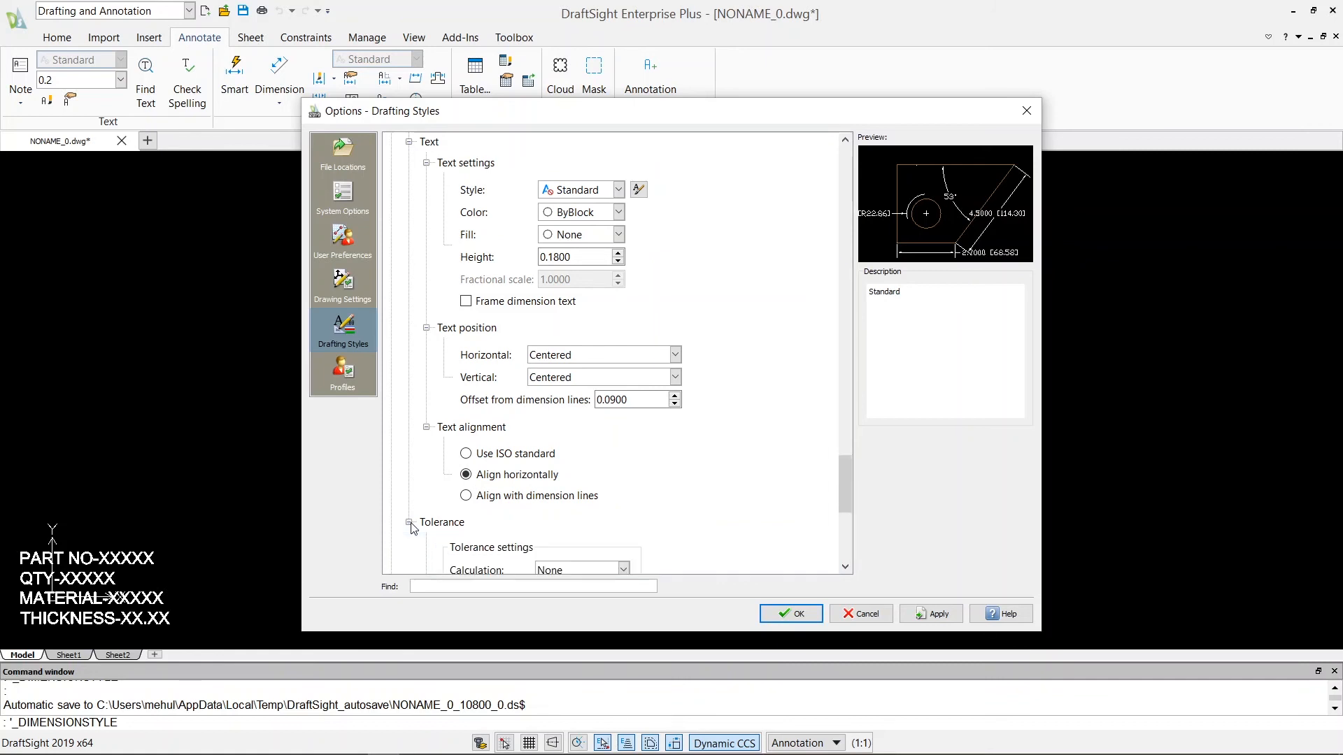
pyautogui.scroll(4, 488, 387)
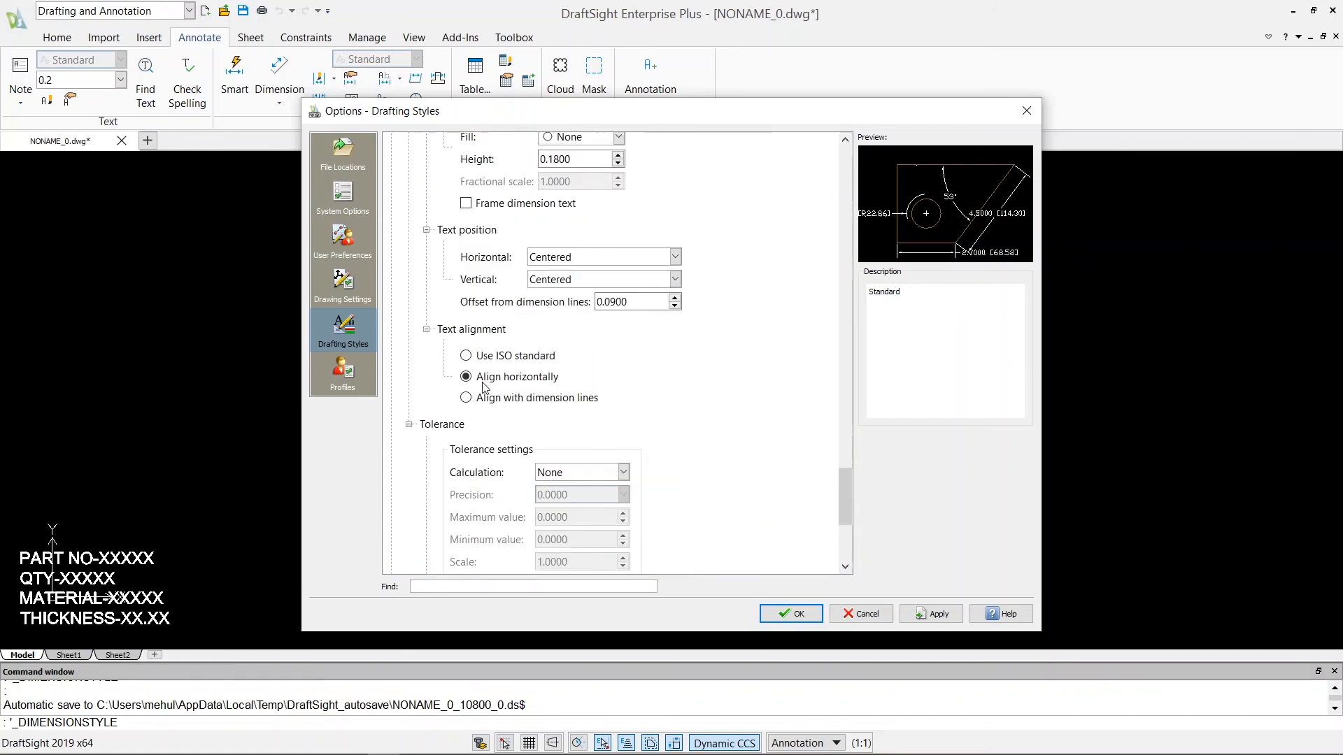
pyautogui.scroll(-4, 449, 441)
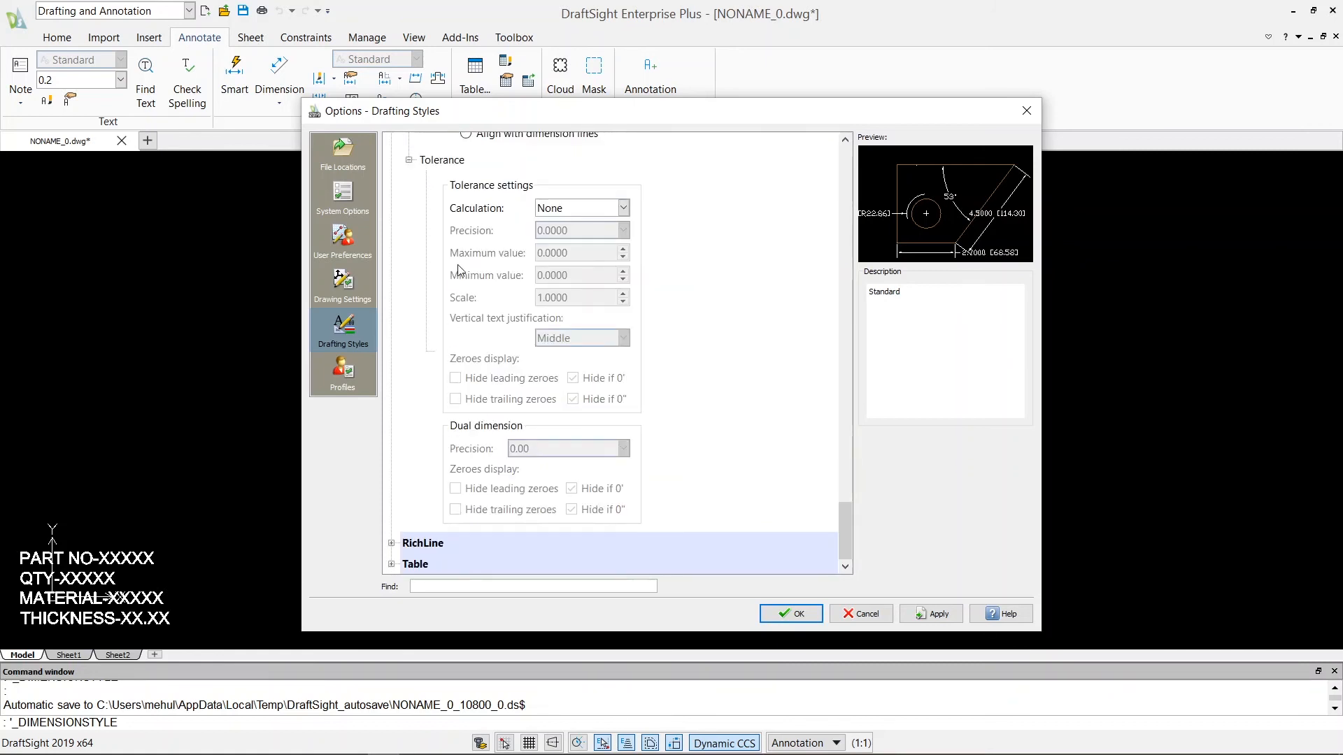
pyautogui.click(622, 208)
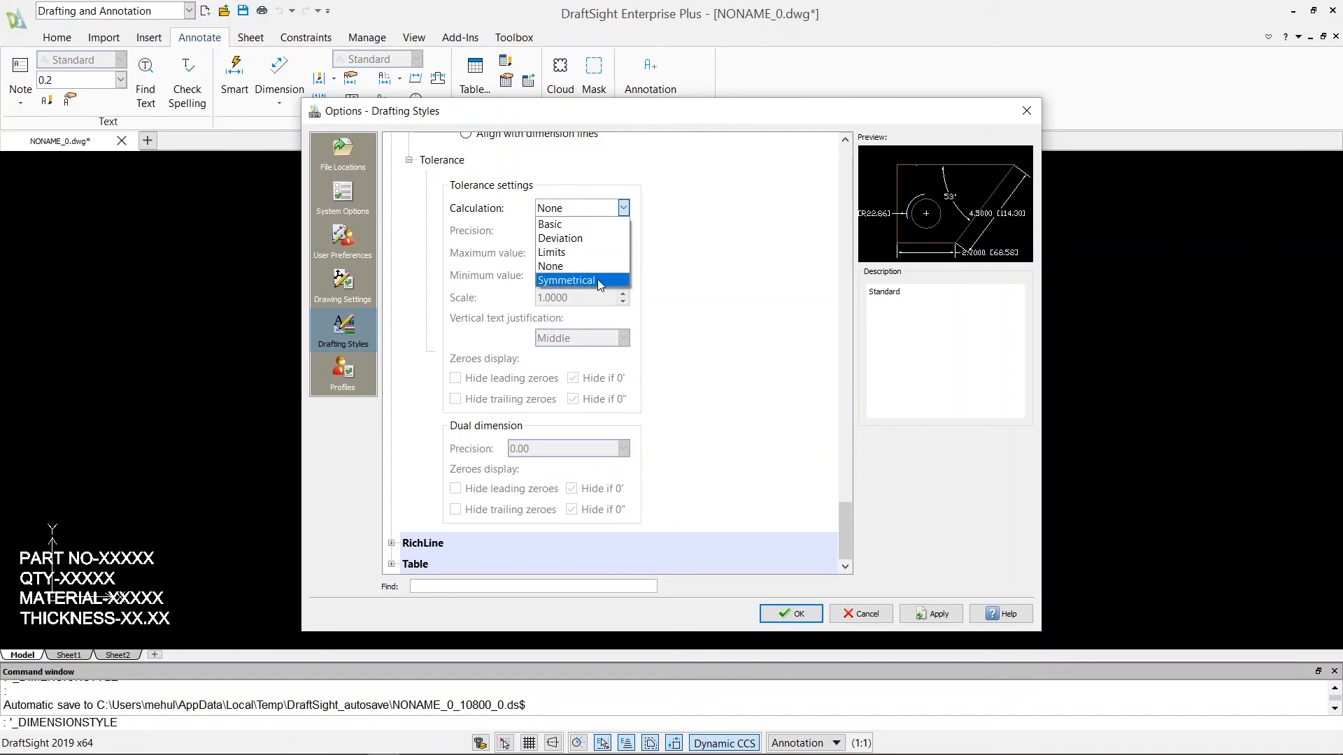
pyautogui.click(625, 210)
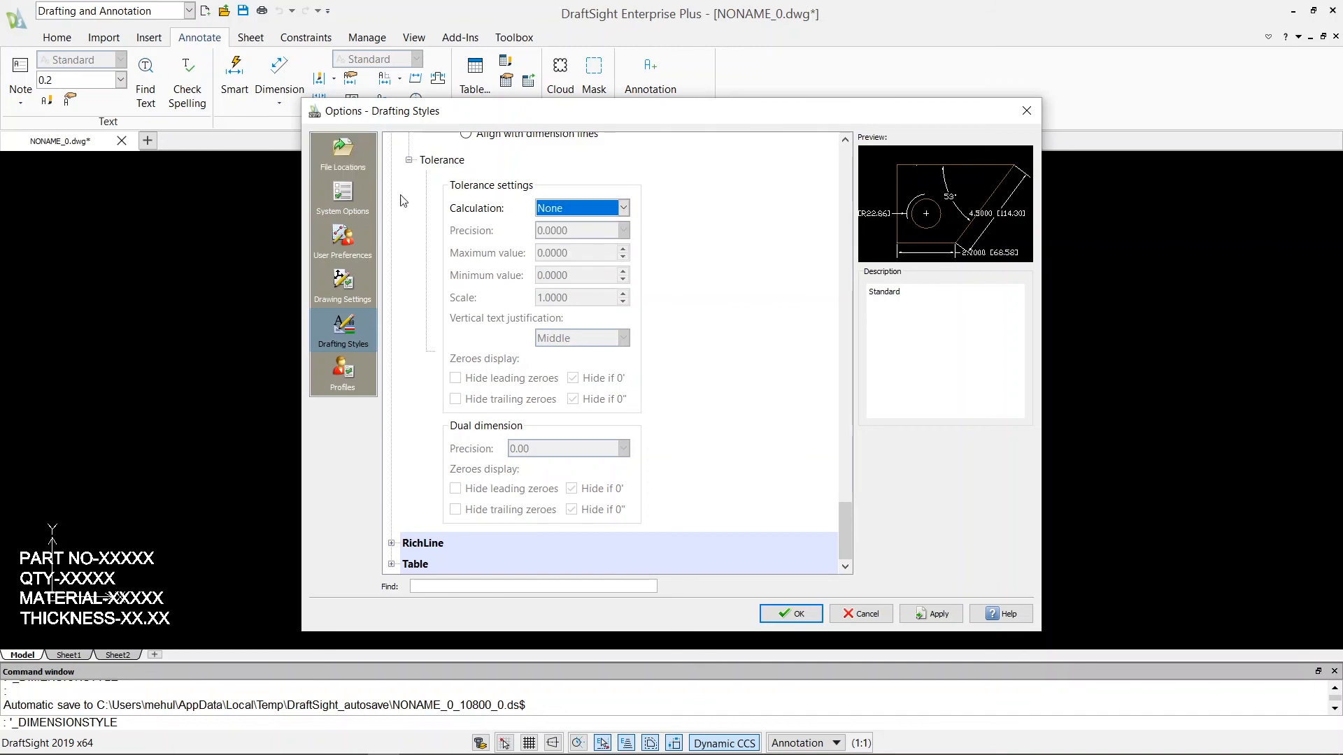
pyautogui.click(410, 161)
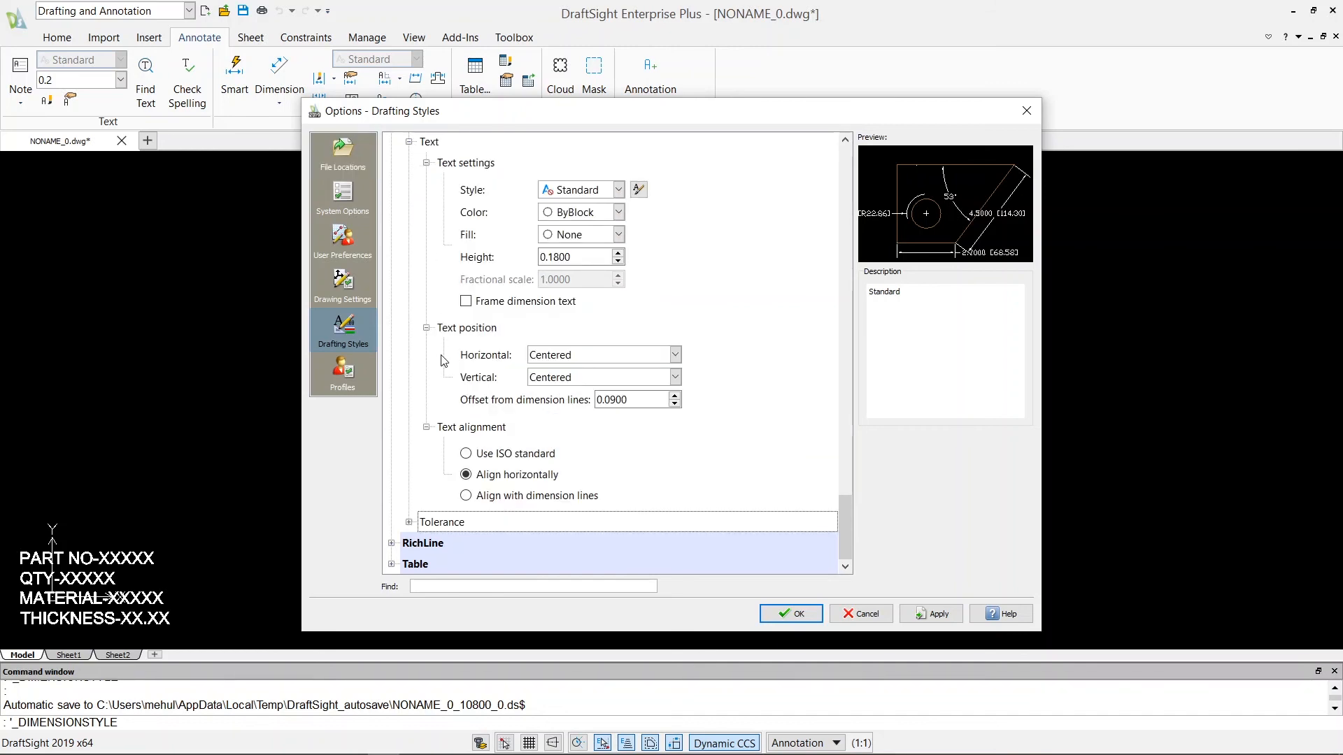
# Examine the RichLine and Table style settings, and return to the Drawing Settings category.
pyautogui.click(391, 543)
pyautogui.scroll(-2, 465, 440)
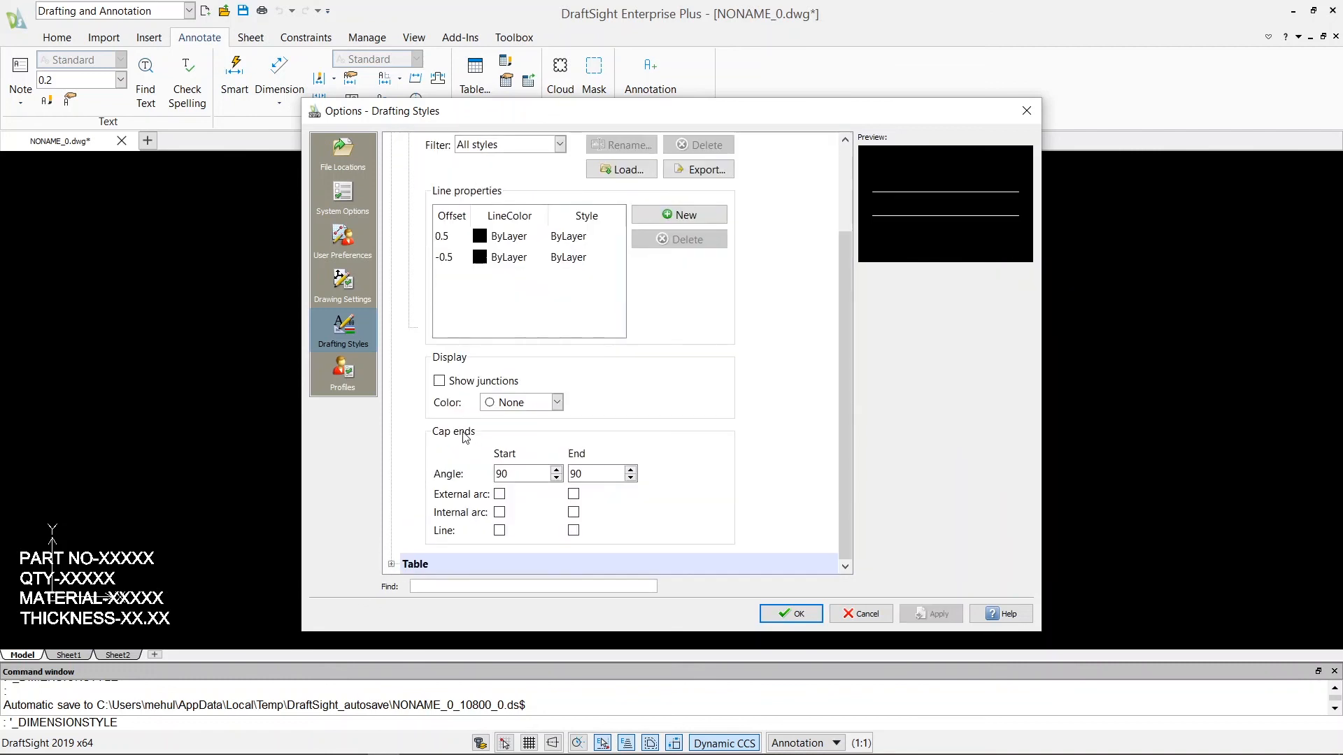
pyautogui.click(392, 565)
pyautogui.scroll(-2, 458, 474)
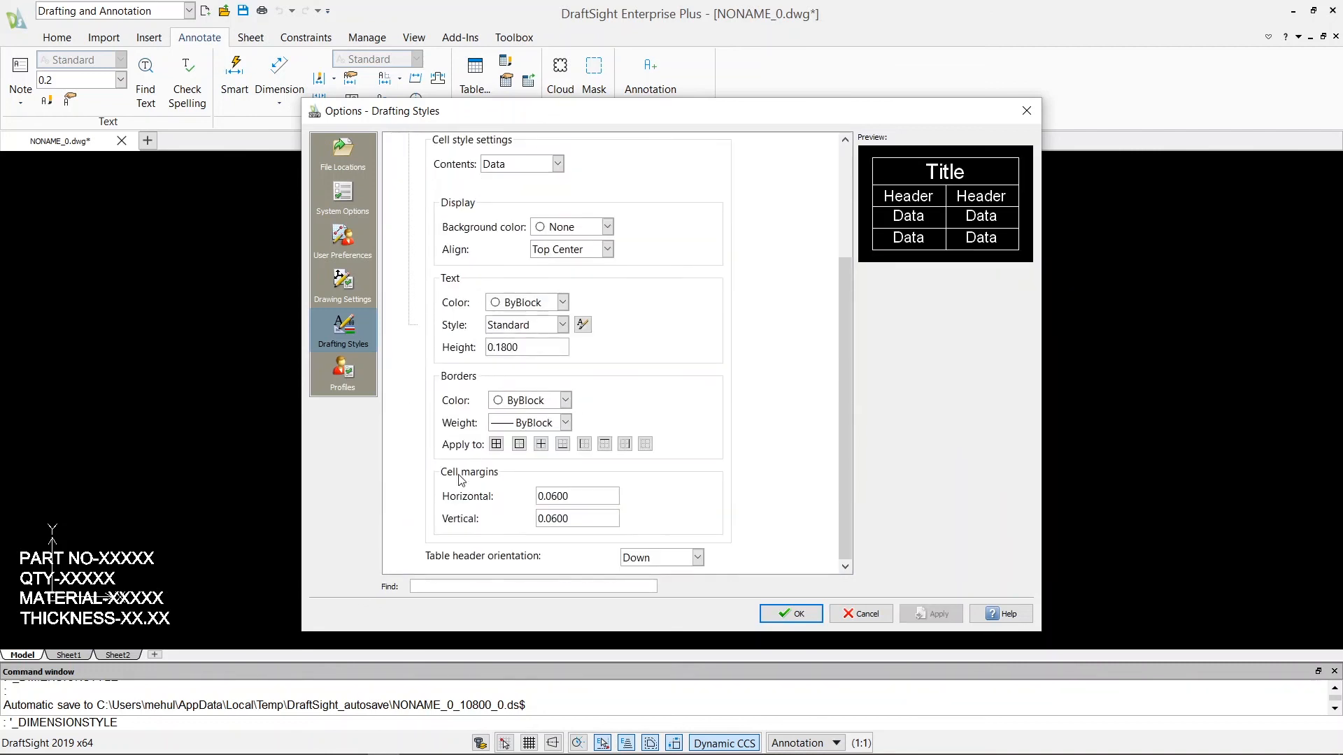
pyautogui.scroll(4, 457, 474)
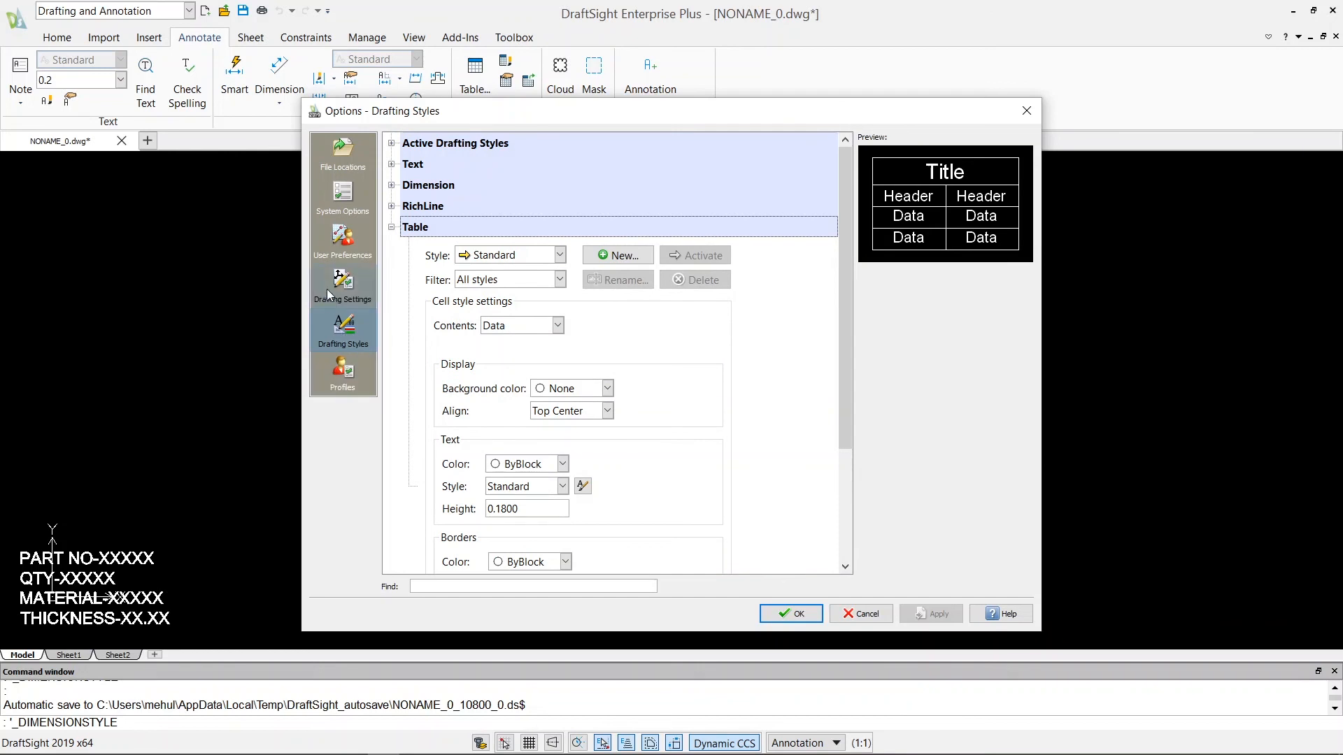
pyautogui.click(356, 283)
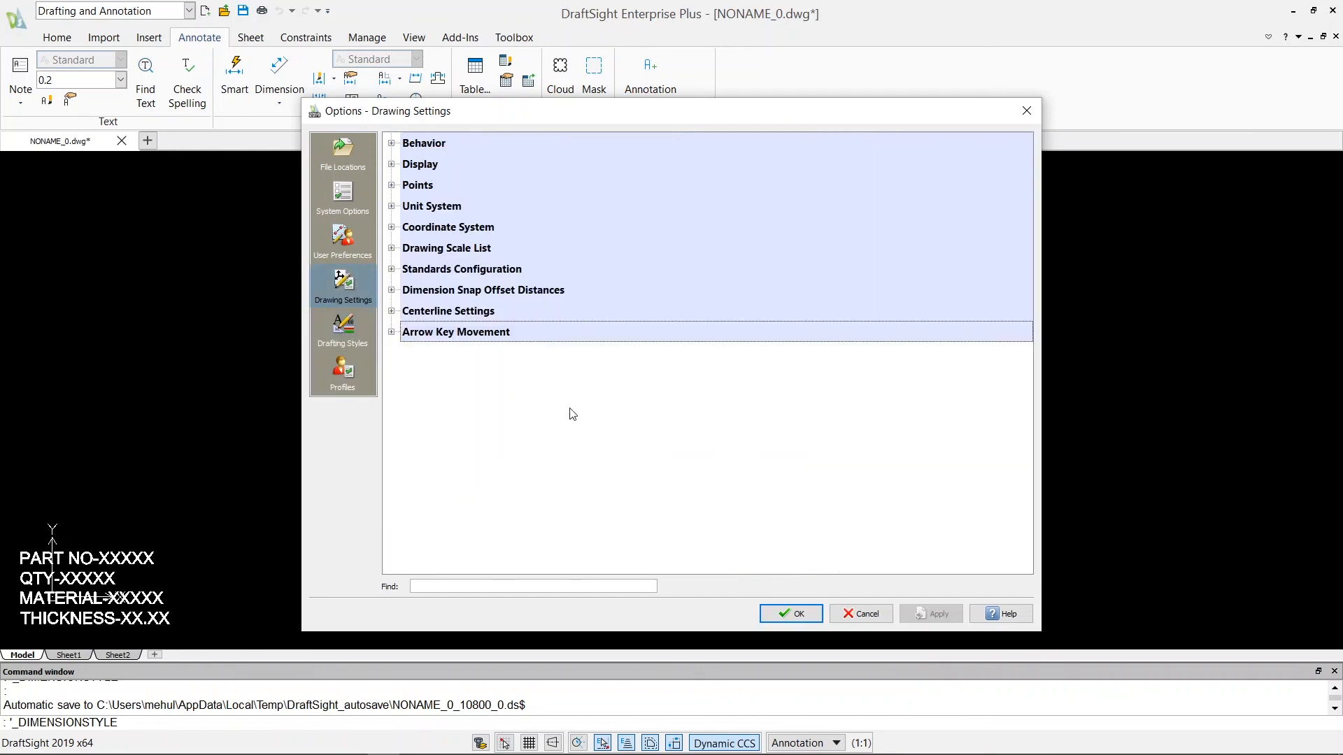